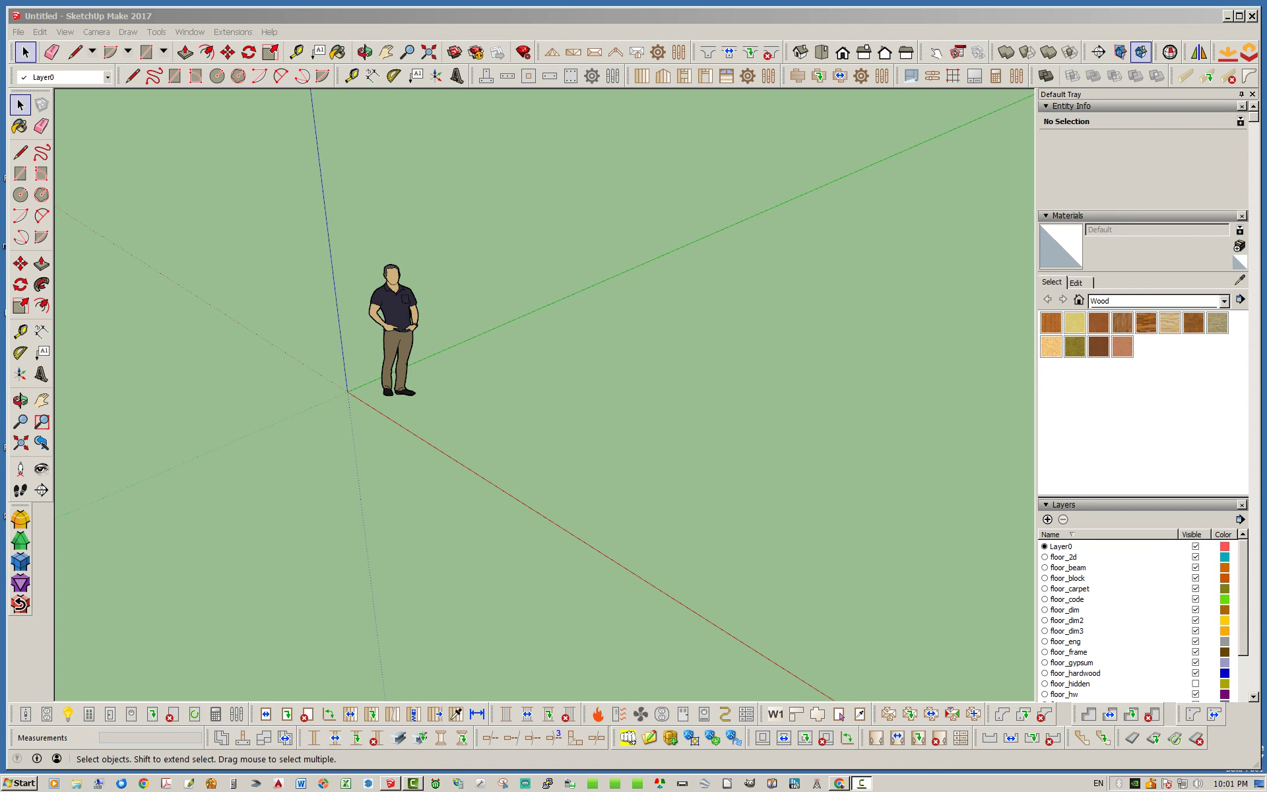
Lay out a rectangular guide grid with 1' spacing on the ground, starting at the origin and aligned with the axes.
{"action": "left_click", "coordinate": [953, 76]}
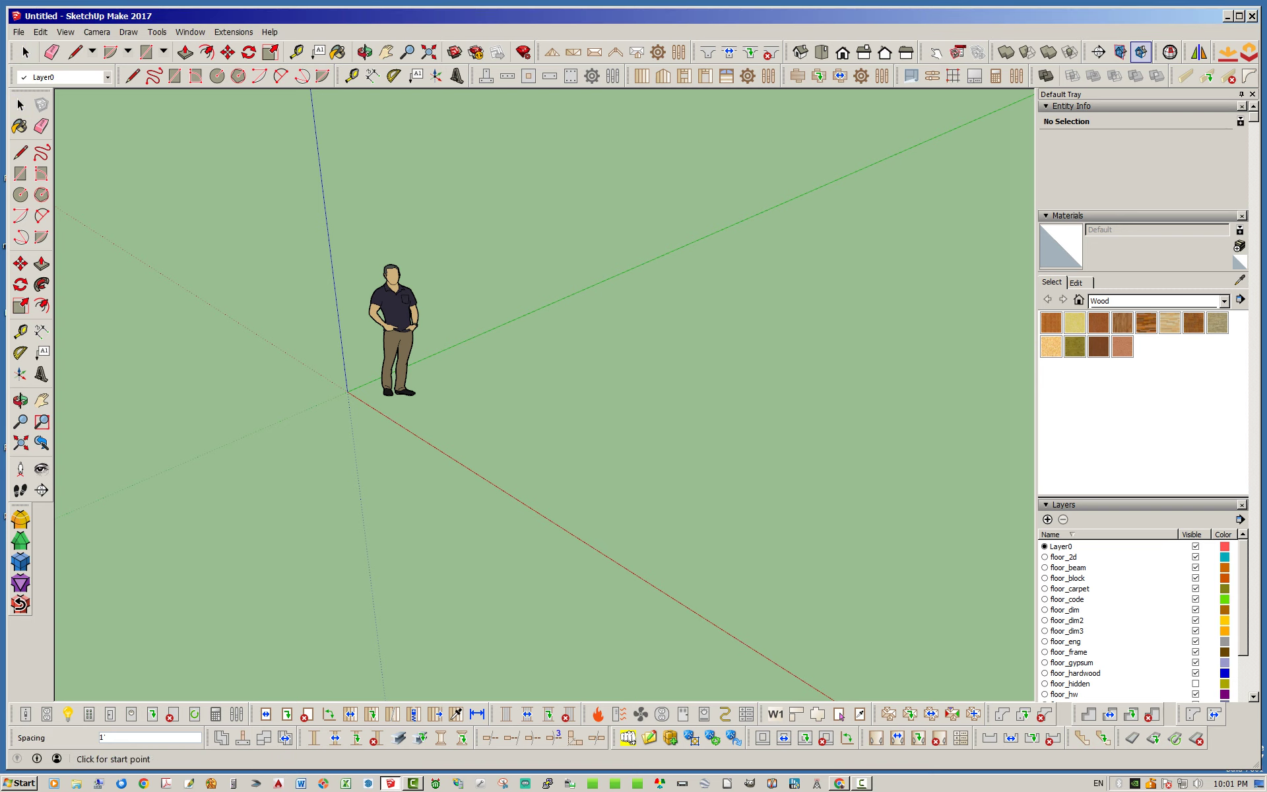
{"action": "left_click", "coordinate": [348, 392]}
{"action": "scroll", "coordinate": [265, 396], "scroll_direction": "down", "scroll_amount": 2}
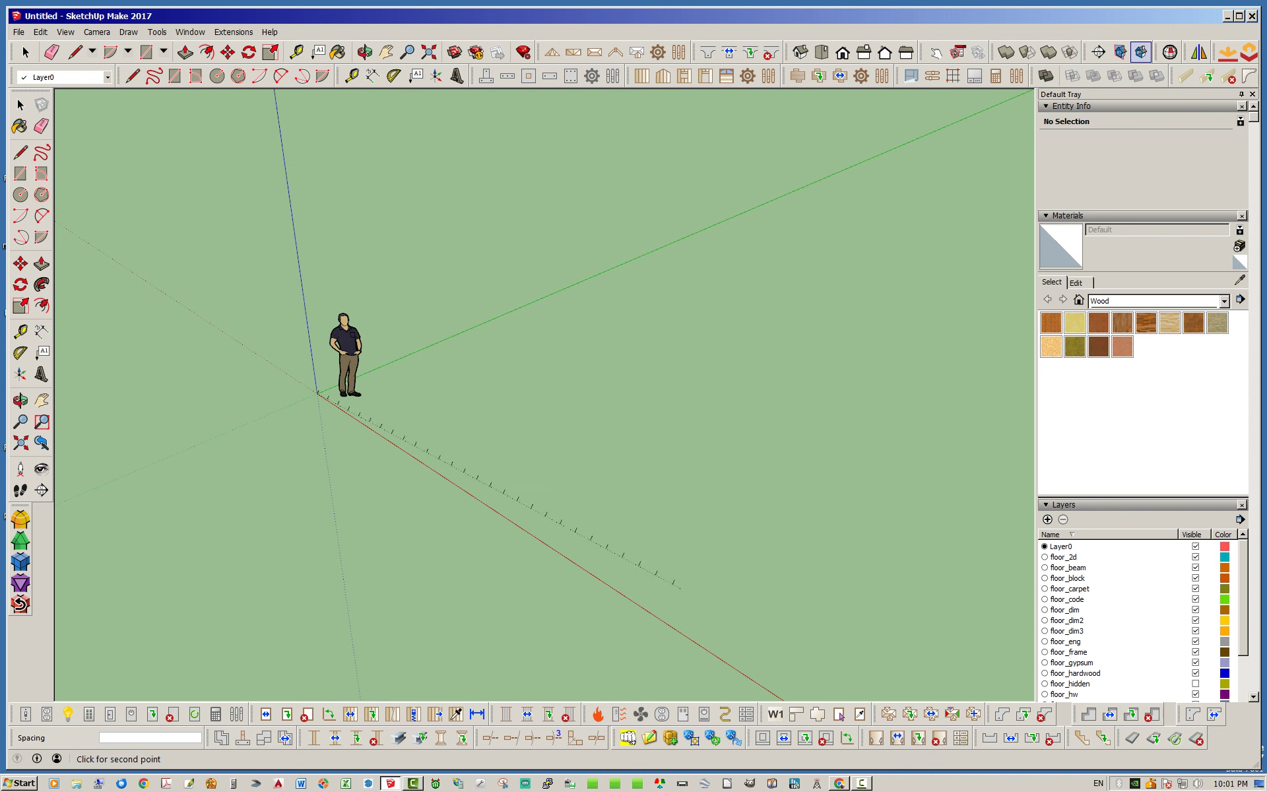
{"action": "left_click", "coordinate": [696, 639]}
{"action": "left_click", "coordinate": [1009, 379]}
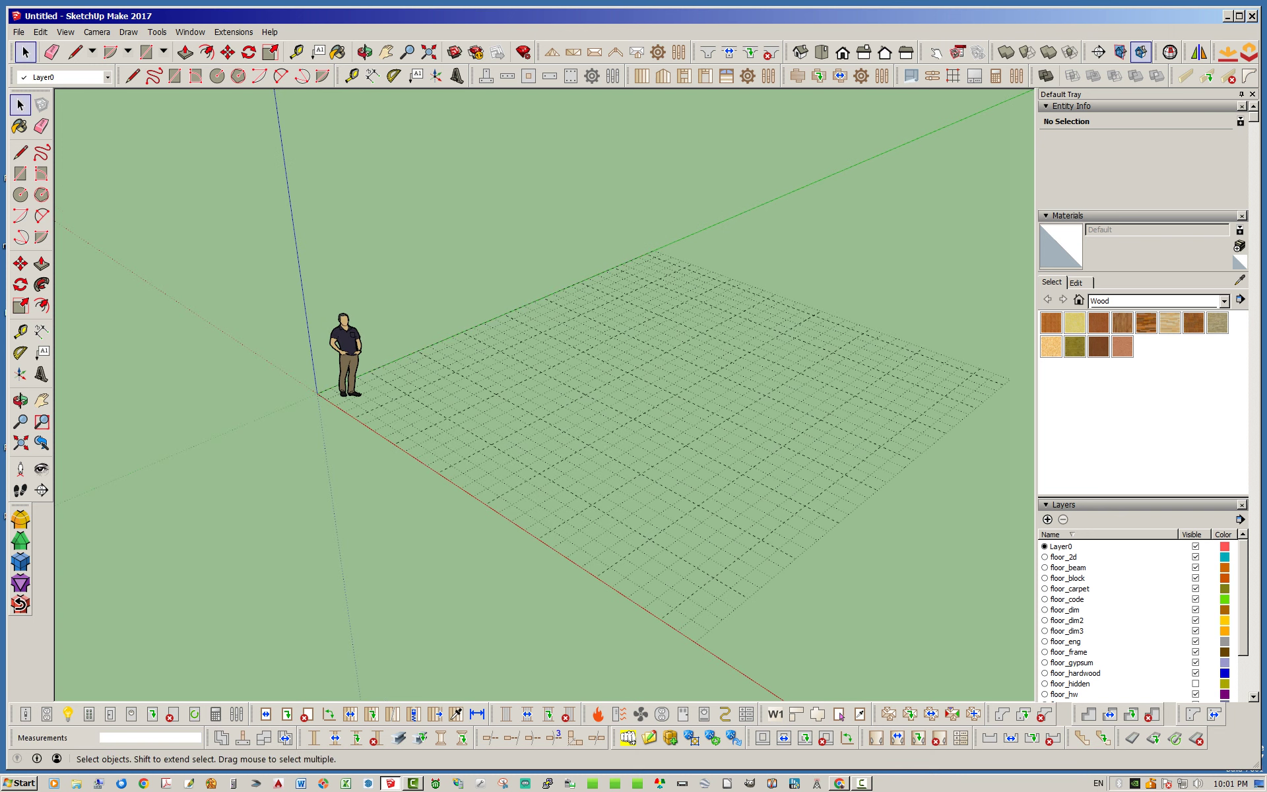
Start a new polygon floor assembly and set its joist direction to 0 degrees.
{"action": "middle_click_drag", "start_coordinate": [950, 389], "coordinate": [1006, 416]}
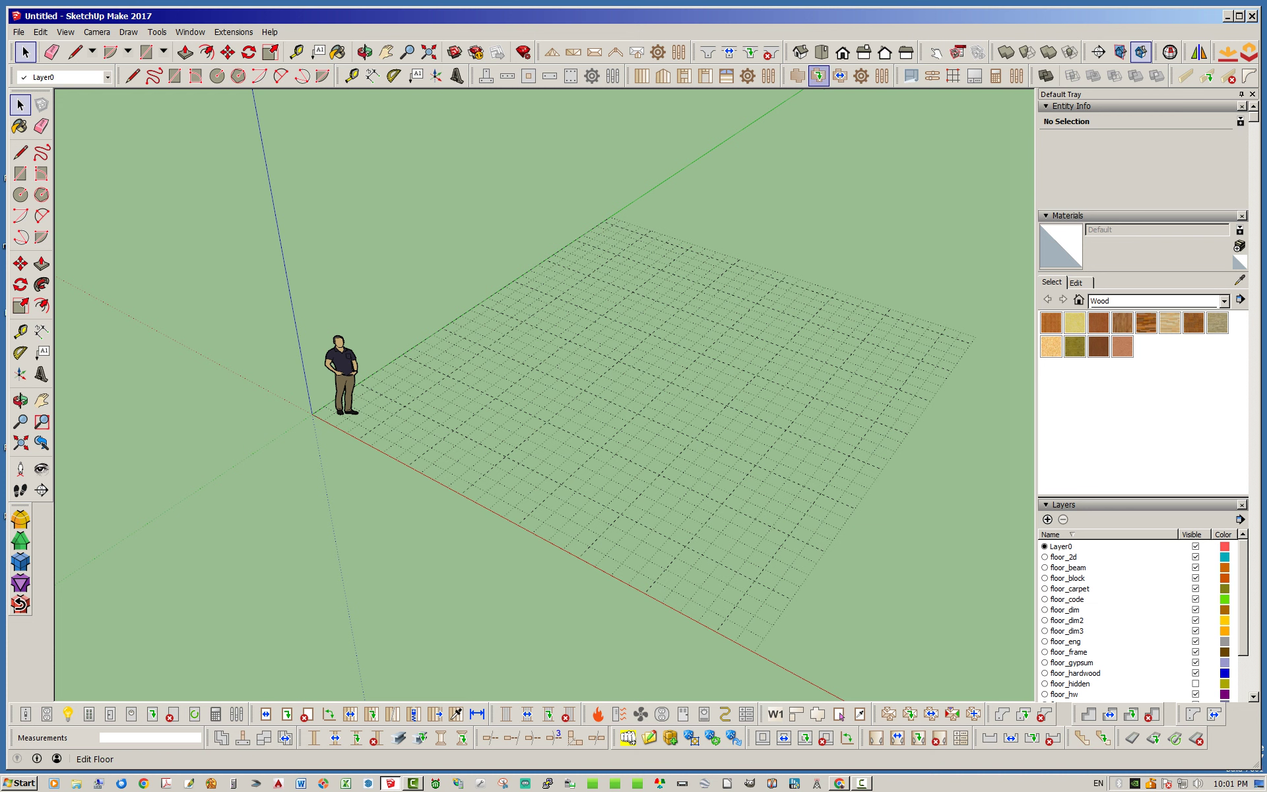
{"action": "left_click", "coordinate": [840, 714]}
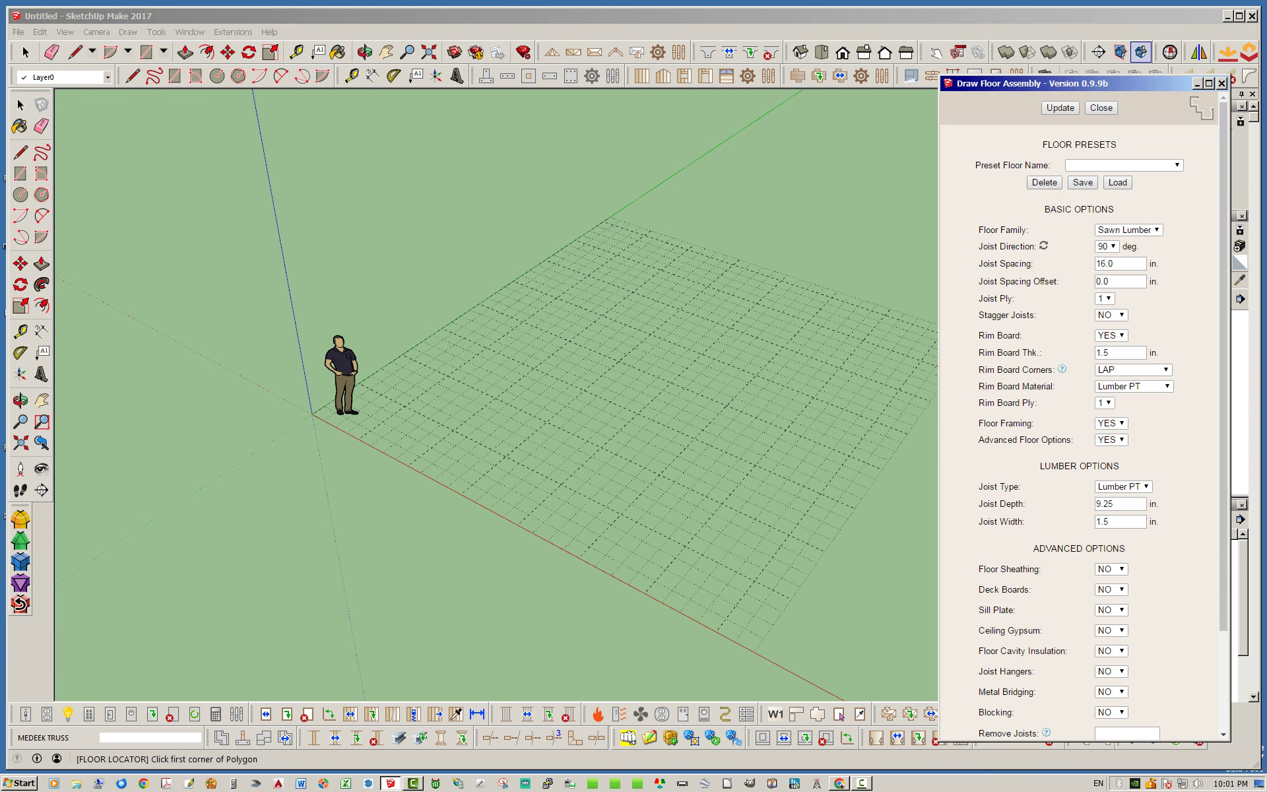
{"action": "left_click", "coordinate": [1112, 247]}
{"action": "left_click", "coordinate": [1108, 259]}
{"action": "left_click", "coordinate": [1060, 109]}
Enable deck boards for the new floor assembly, keeping the default board settings.
{"action": "scroll", "coordinate": [840, 716], "scroll_direction": "down", "scroll_amount": 3}
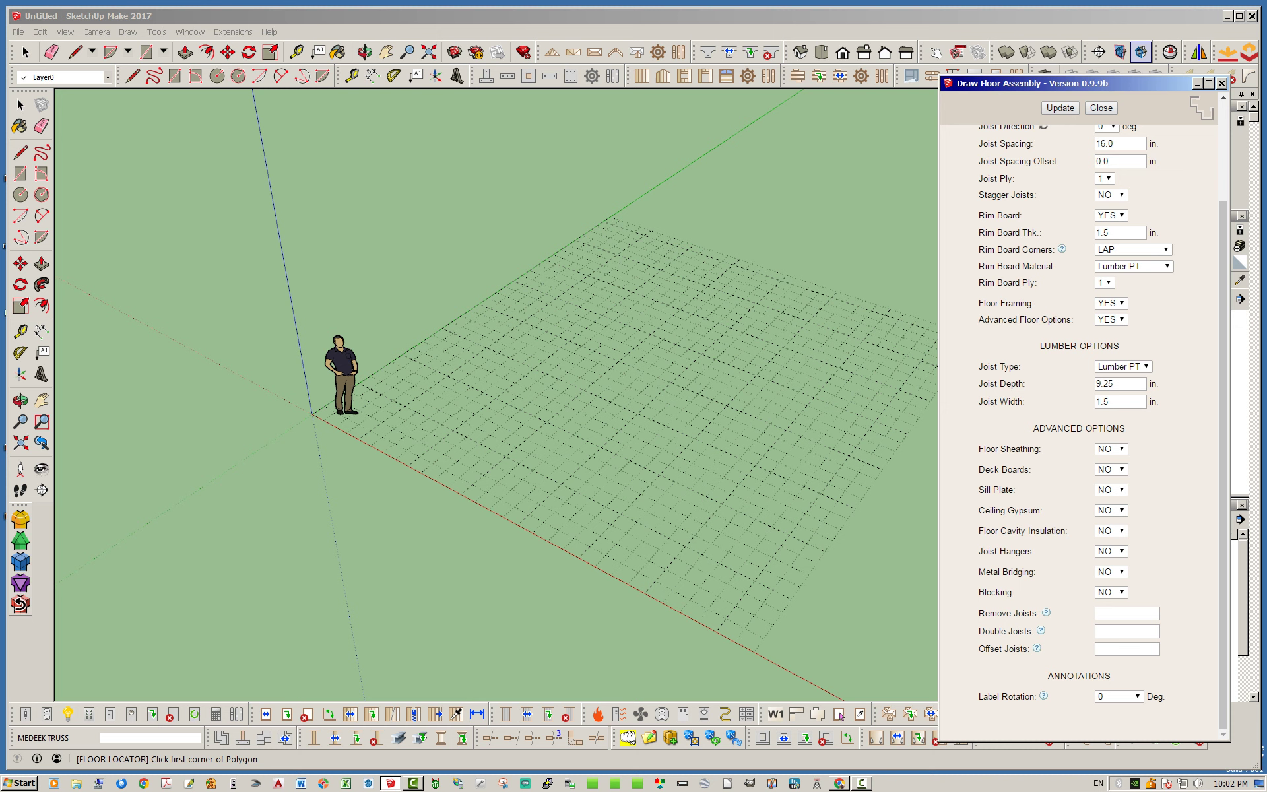
{"action": "left_click", "coordinate": [1112, 469]}
{"action": "left_click", "coordinate": [1110, 481]}
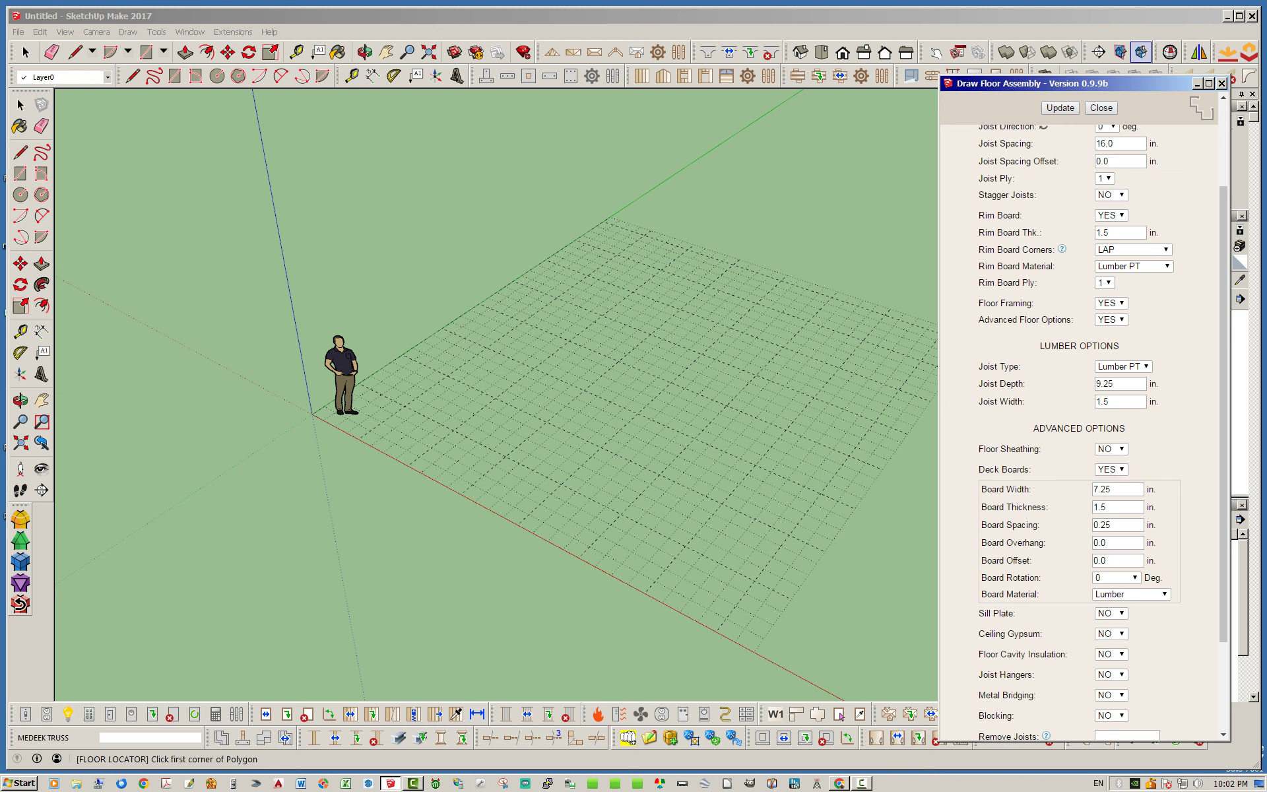
{"action": "left_click_drag", "start_coordinate": [1223, 435], "coordinate": [1224, 503]}
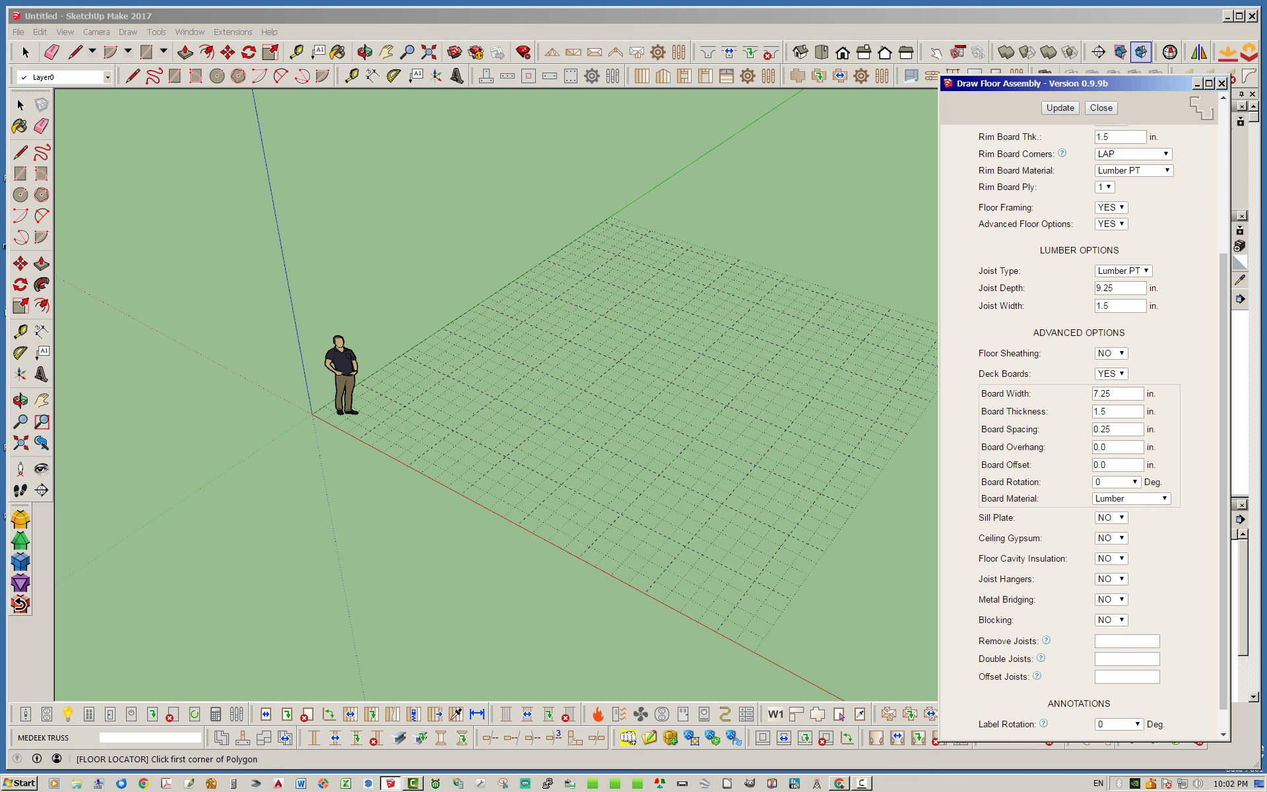
Outline the floor as a closed 16' by 16' square snapped to the guide grid near the origin.
{"action": "left_click", "coordinate": [405, 406]}
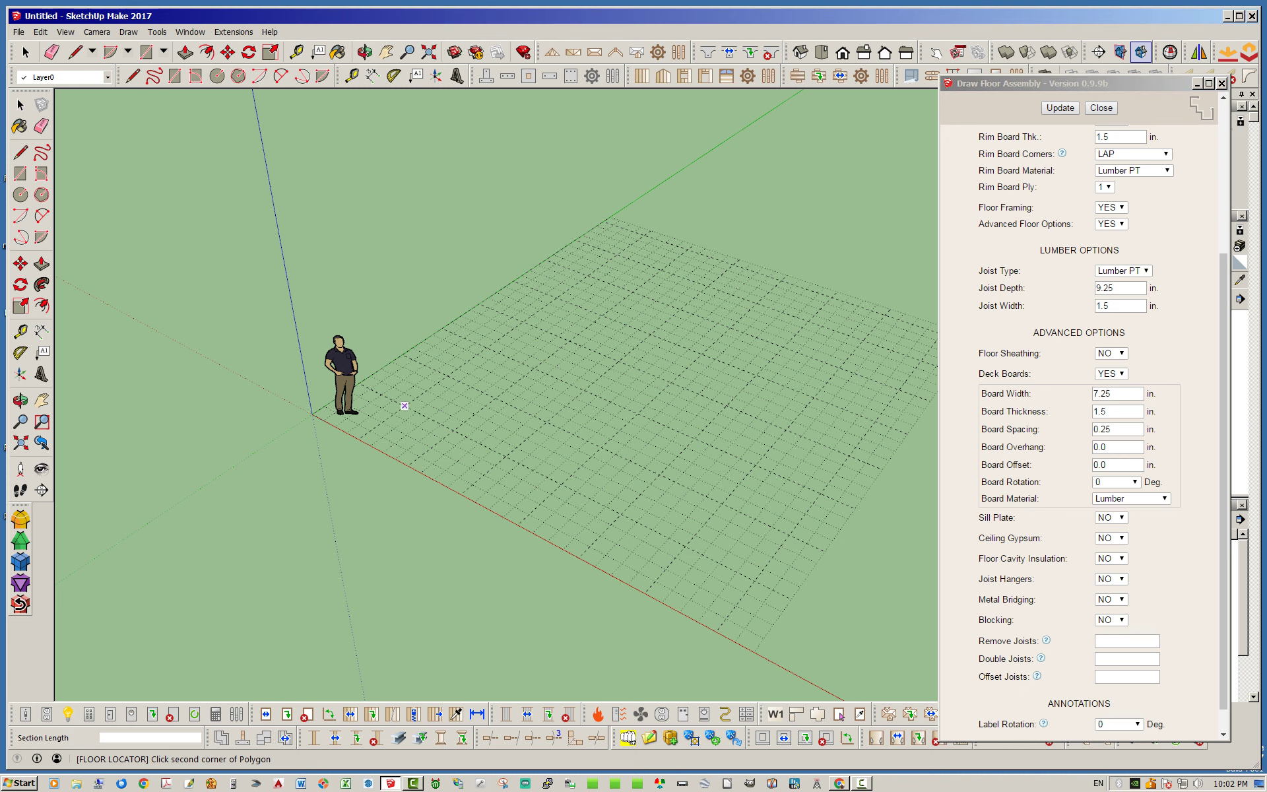
{"action": "left_click", "coordinate": [622, 513]}
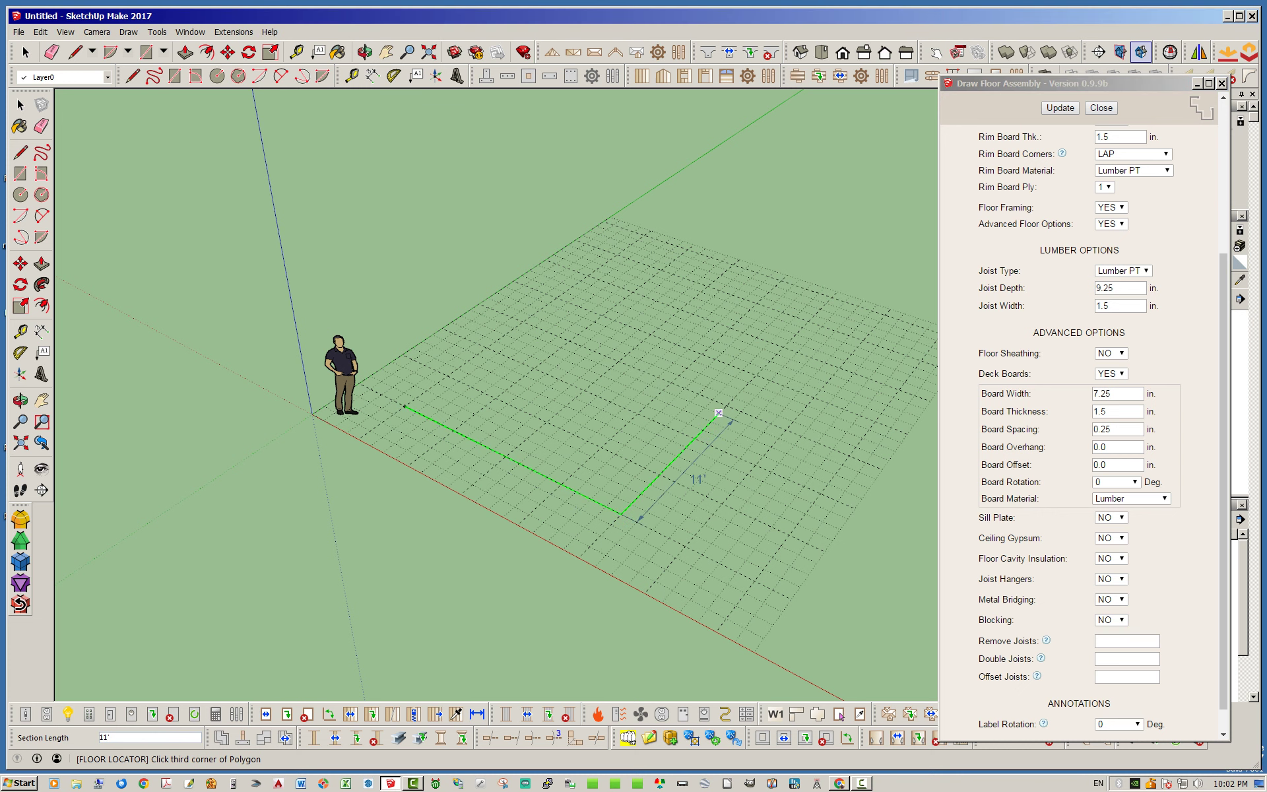
{"action": "left_click", "coordinate": [756, 375]}
{"action": "left_click", "coordinate": [558, 299]}
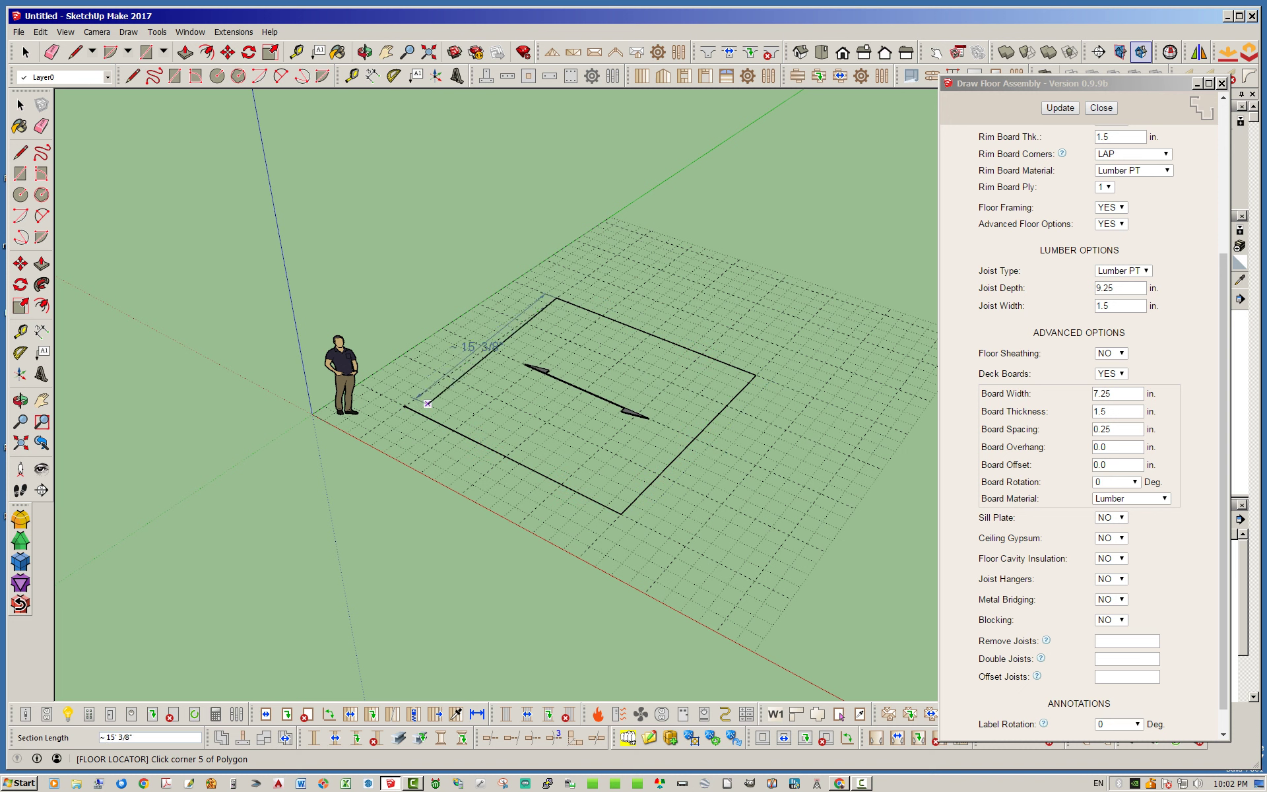
{"action": "left_click", "coordinate": [404, 405]}
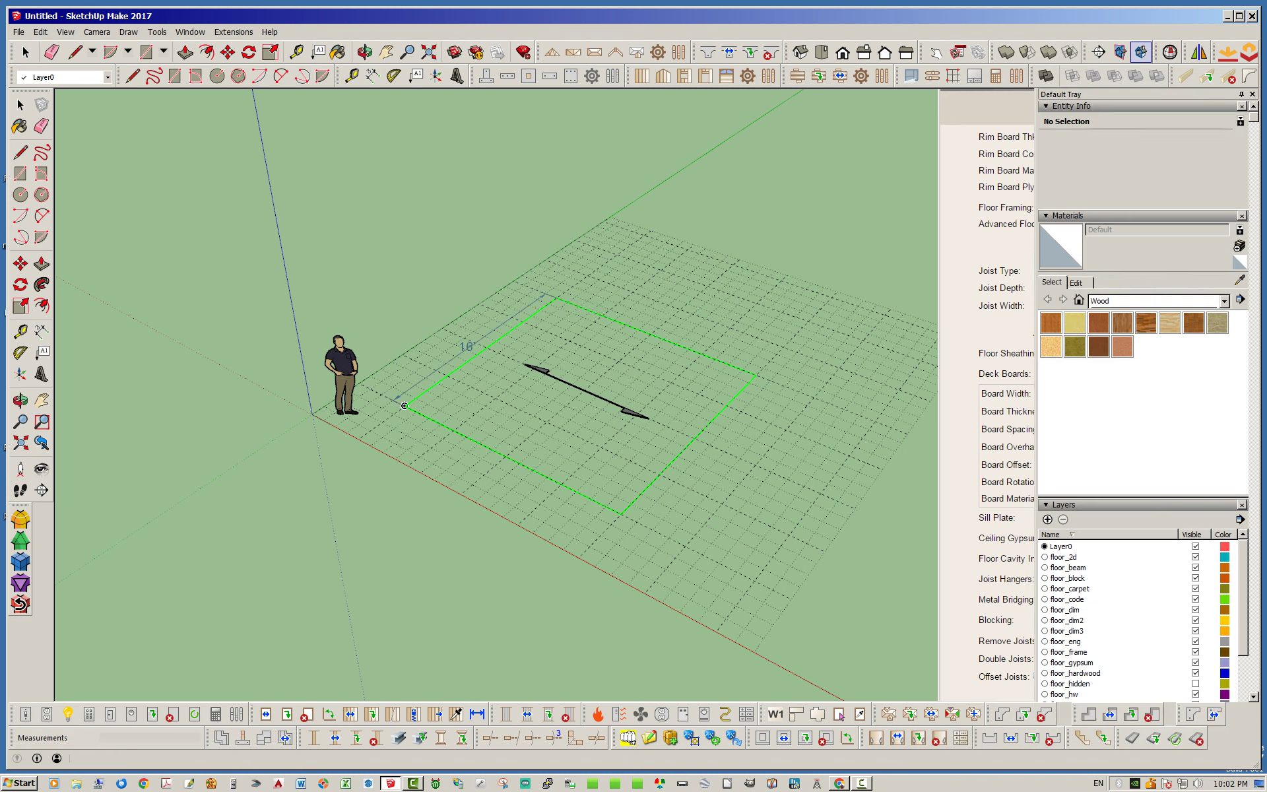
Examine the joists and rim boards from below the floor, and the deck boards from above.
{"action": "mouse_move", "coordinate": [578, 402]}
{"action": "middle_mouse_down"}
{"action": "mouse_move", "coordinate": [603, 426]}
{"action": "mouse_move", "coordinate": [592, 435]}
{"action": "mouse_move", "coordinate": [590, 378]}
{"action": "middle_mouse_up"}
{"action": "scroll", "coordinate": [589, 421], "scroll_direction": "up", "scroll_amount": 4}
{"action": "middle_click_drag", "start_coordinate": [587, 462], "coordinate": [580, 257]}
{"action": "middle_click_drag", "start_coordinate": [580, 409], "coordinate": [575, 303]}
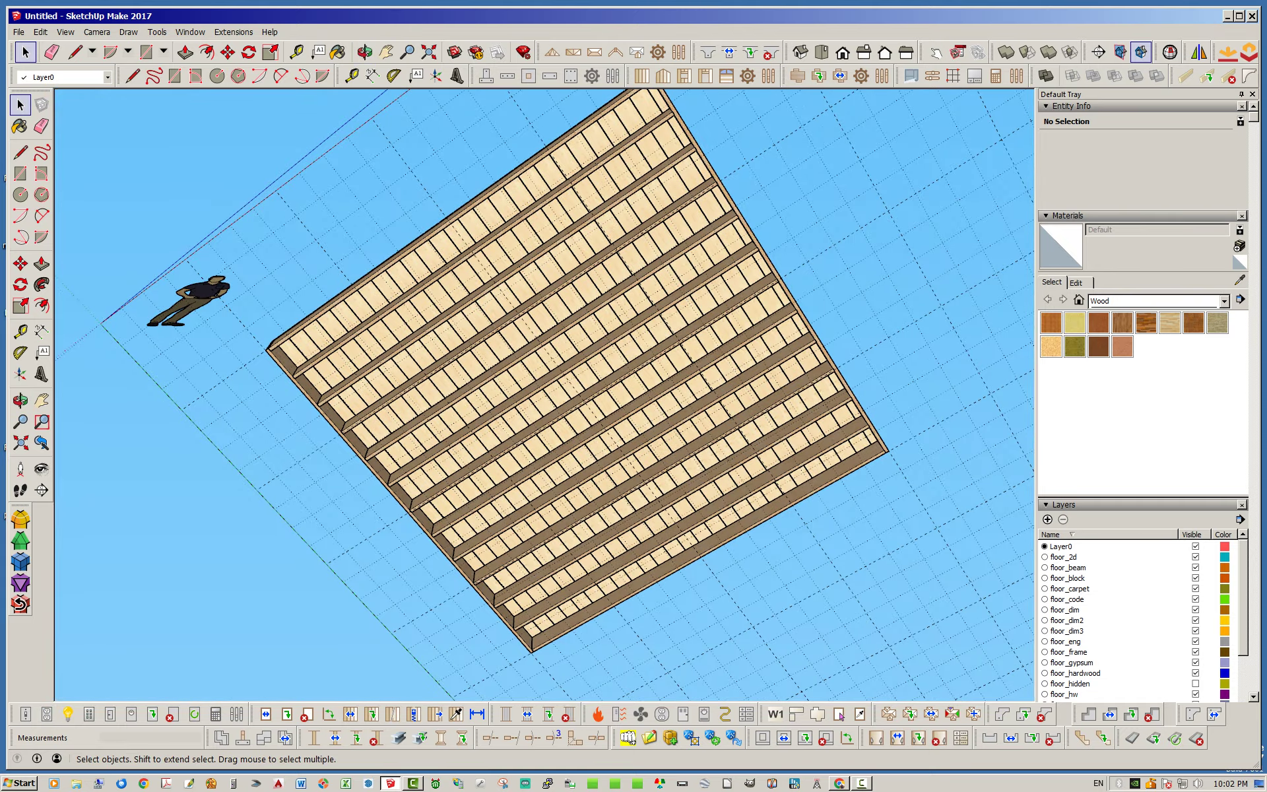
{"action": "middle_click_drag", "start_coordinate": [532, 627], "coordinate": [512, 647]}
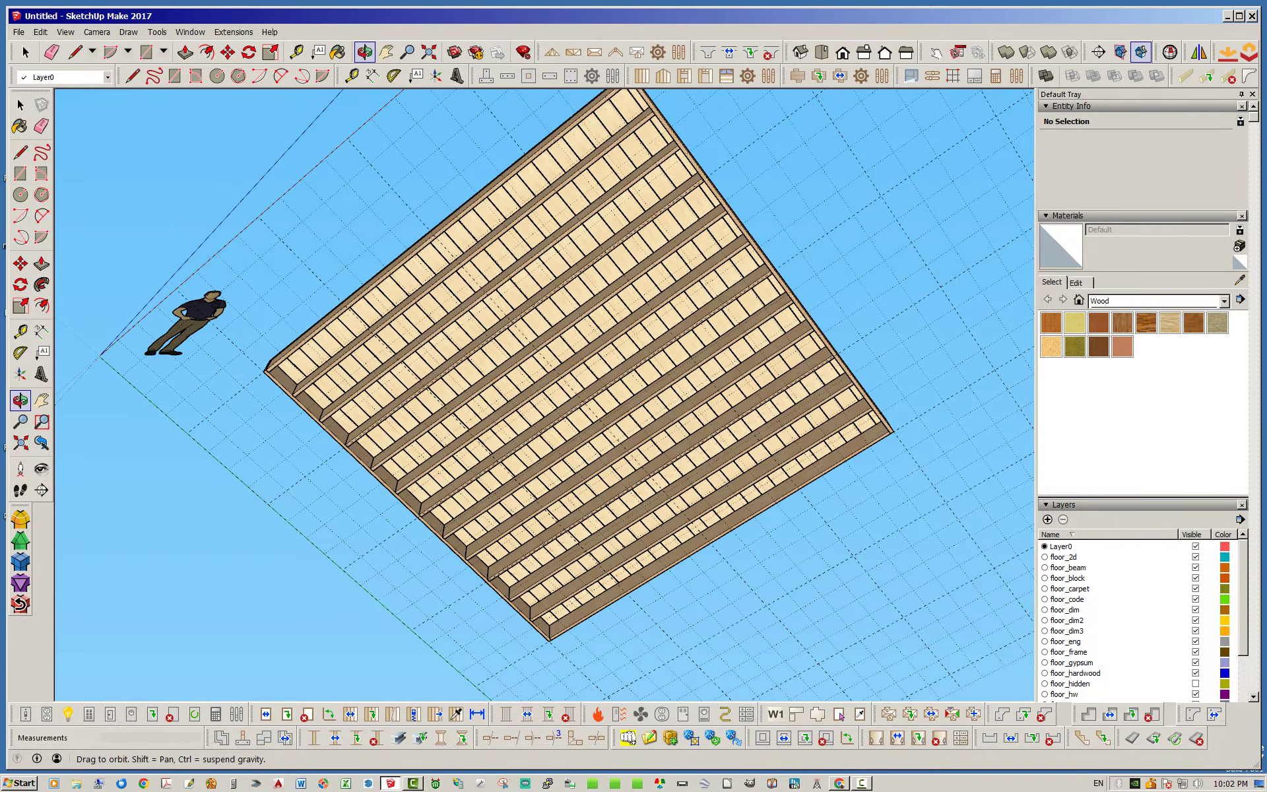
{"action": "key", "text": "space"}
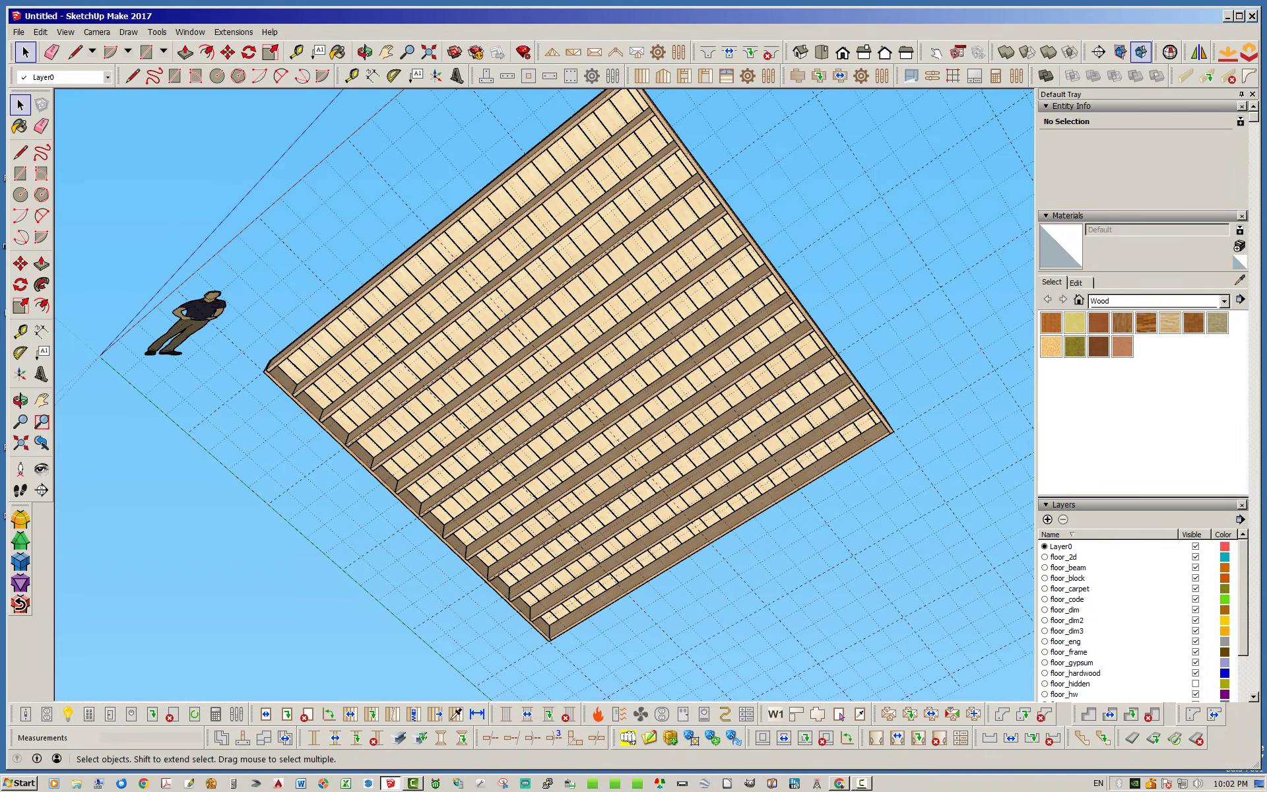
{"action": "middle_click_drag", "start_coordinate": [528, 317], "coordinate": [532, 482]}
{"action": "middle_click_drag", "start_coordinate": [532, 370], "coordinate": [584, 551]}
{"action": "scroll", "coordinate": [586, 553], "scroll_direction": "up", "scroll_amount": 2}
{"action": "middle_click_drag", "start_coordinate": [568, 482], "coordinate": [456, 436]}
{"action": "scroll", "coordinate": [410, 373], "scroll_direction": "down", "scroll_amount": 1}
{"action": "middle_click_drag", "start_coordinate": [581, 349], "coordinate": [675, 327]}
Open the floor assembly for editing and place its settings window clear of the deck.
{"action": "right_click", "coordinate": [674, 328]}
{"action": "left_click", "coordinate": [704, 522]}
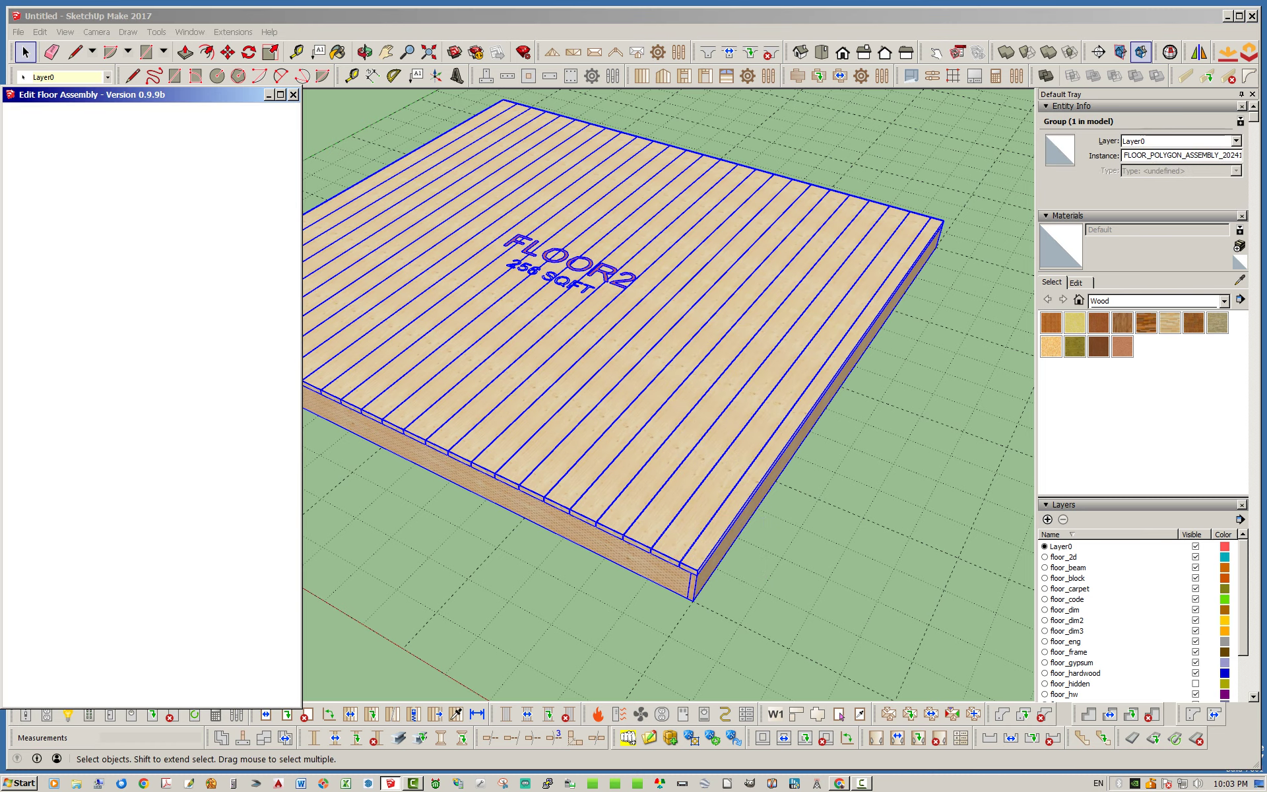
{"action": "left_click_drag", "start_coordinate": [132, 57], "coordinate": [1044, 57]}
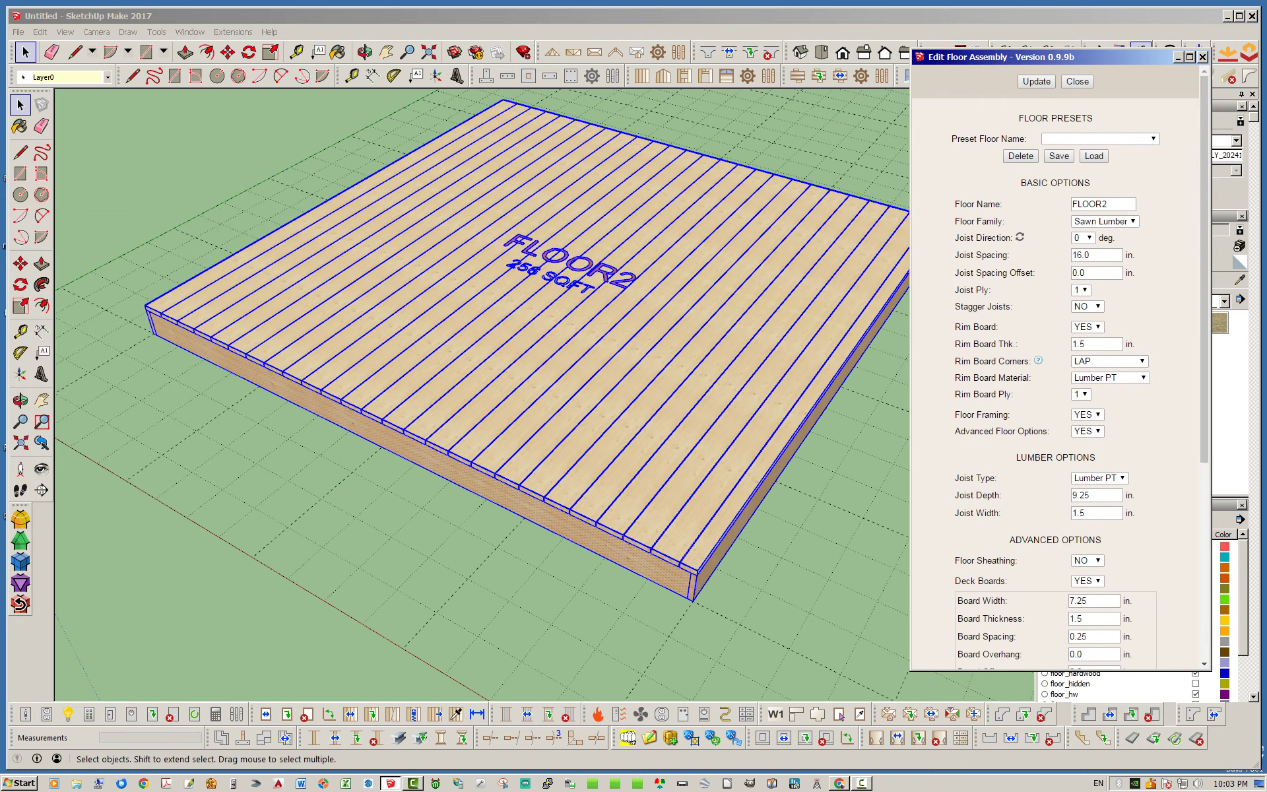
{"action": "middle_click_drag", "start_coordinate": [475, 456], "coordinate": [439, 491]}
{"action": "left_click", "coordinate": [396, 561]}
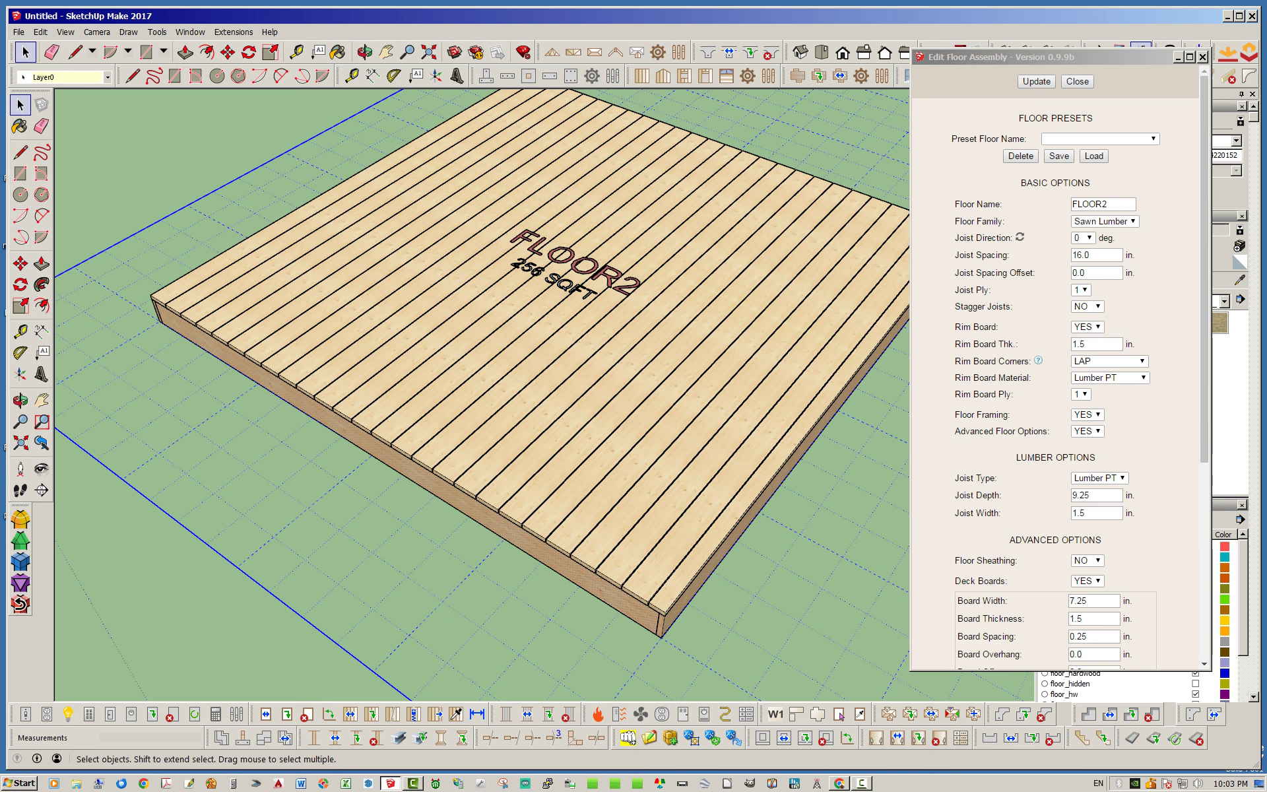
Toggle the floor's joist direction to 90 degrees.
{"action": "left_click", "coordinate": [1019, 236]}
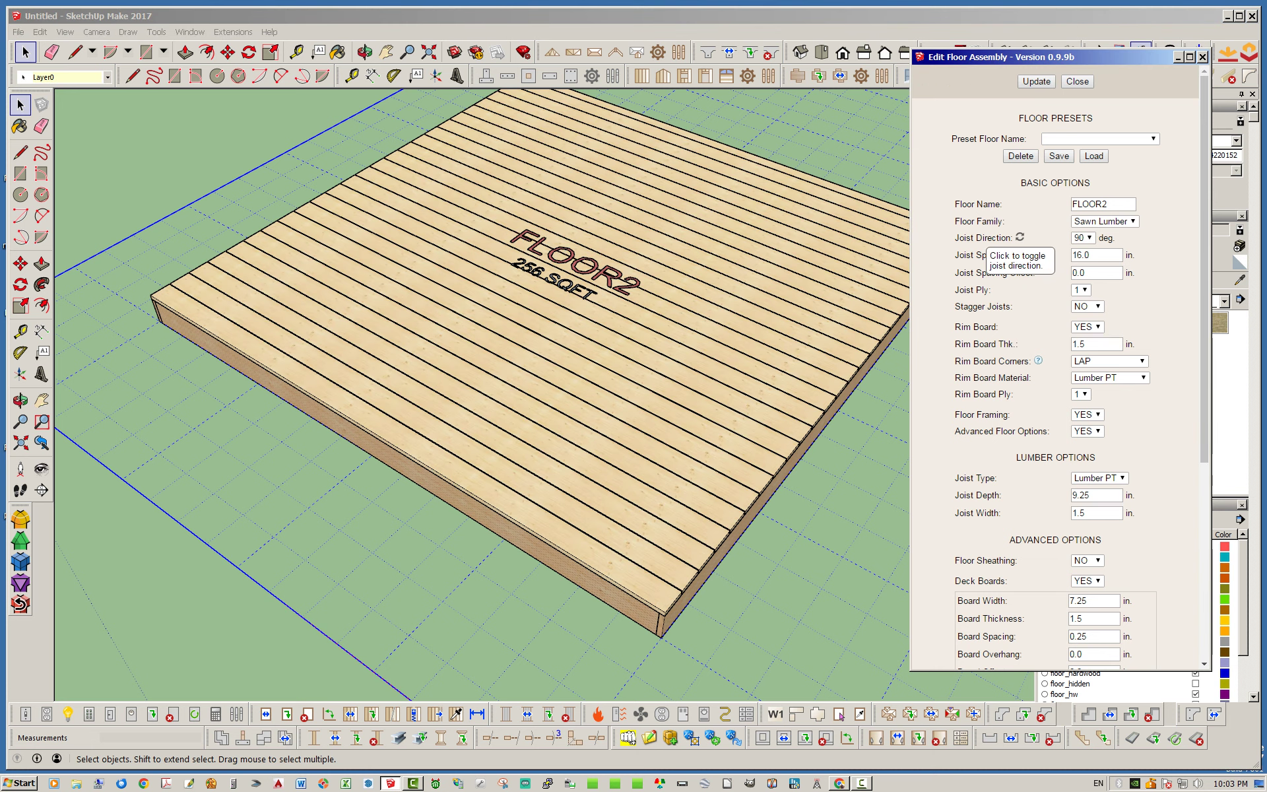
{"action": "mouse_move", "coordinate": [567, 455]}
{"action": "middle_mouse_down"}
{"action": "mouse_move", "coordinate": [584, 210]}
{"action": "mouse_move", "coordinate": [574, 482]}
{"action": "mouse_move", "coordinate": [611, 482]}
{"action": "mouse_move", "coordinate": [573, 481]}
{"action": "middle_mouse_up"}
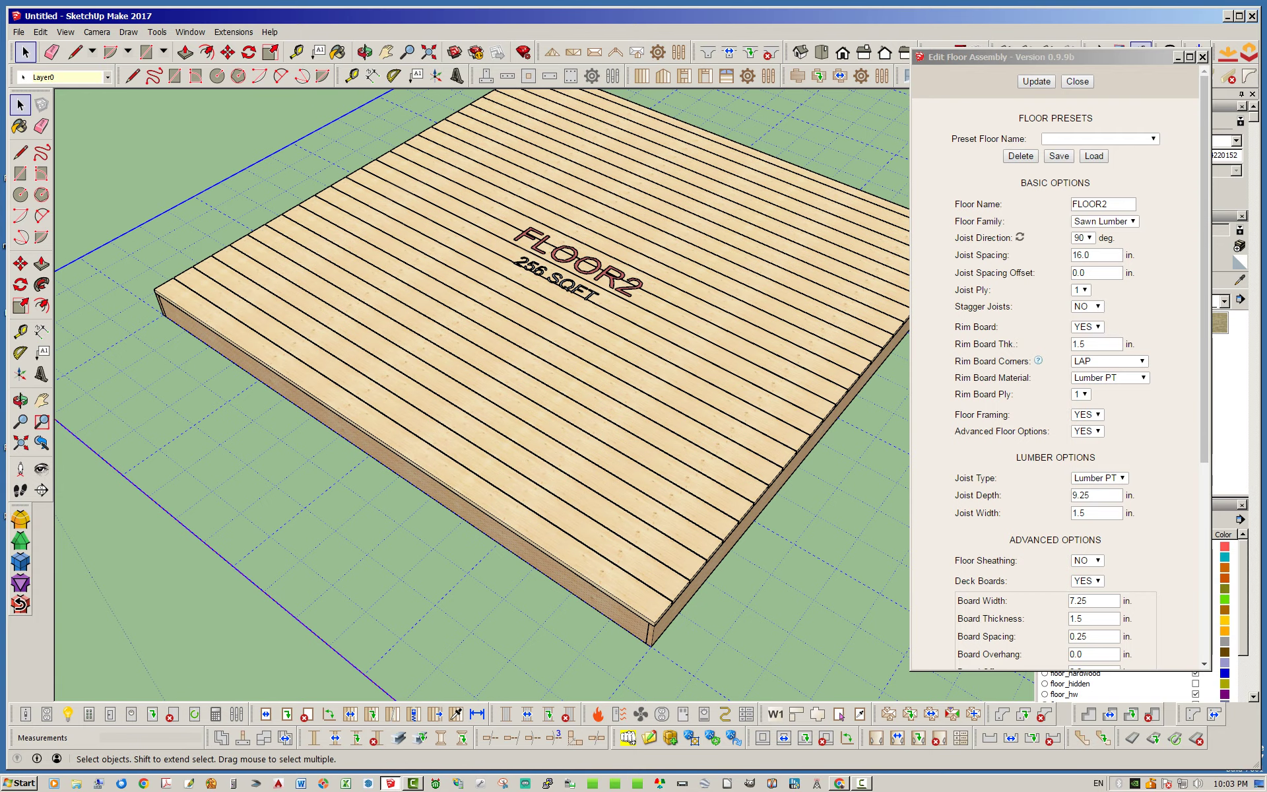
{"action": "left_click", "coordinate": [396, 561]}
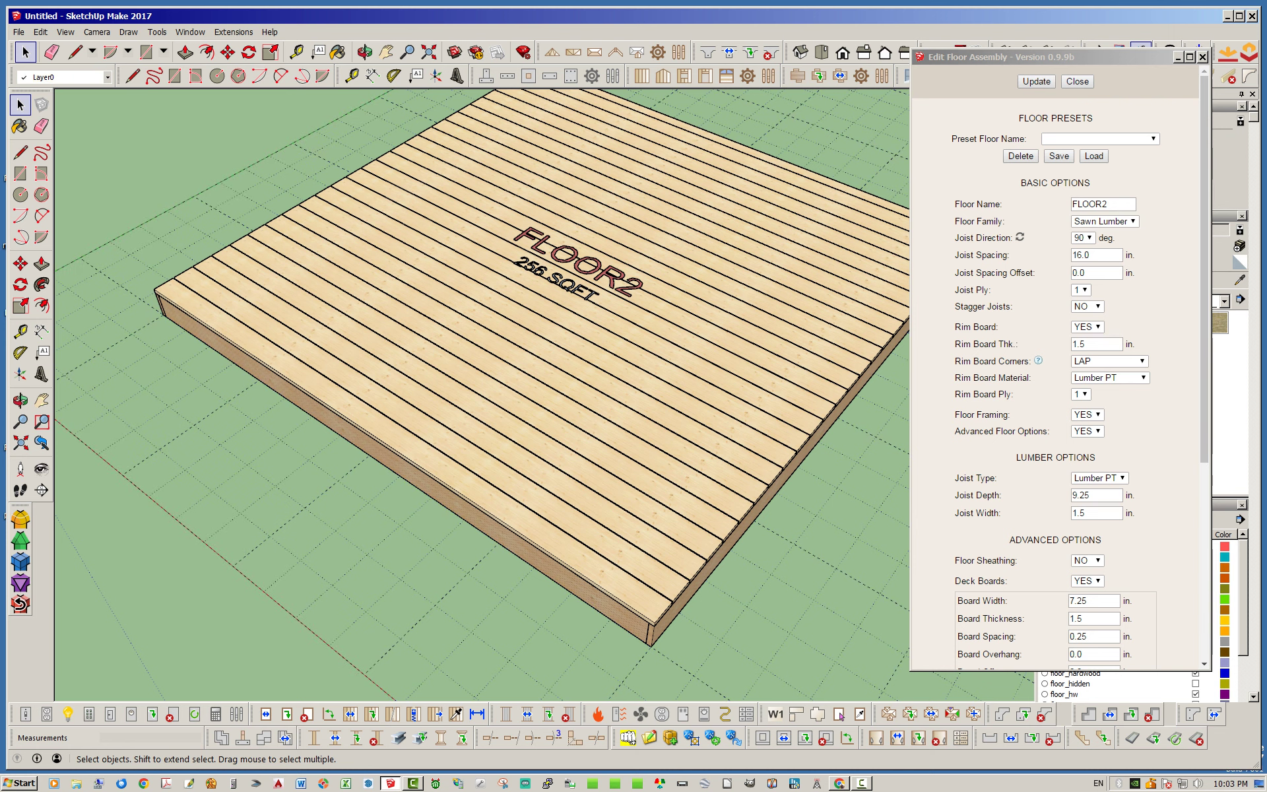
Examine the regenerated deck from several angles and review the floor's basic, lumber and deck board options.
{"action": "scroll", "coordinate": [466, 390], "scroll_direction": "down", "scroll_amount": 3}
{"action": "mouse_move", "coordinate": [495, 423]}
{"action": "middle_mouse_down"}
{"action": "mouse_move", "coordinate": [531, 412]}
{"action": "mouse_move", "coordinate": [482, 409]}
{"action": "middle_mouse_up"}
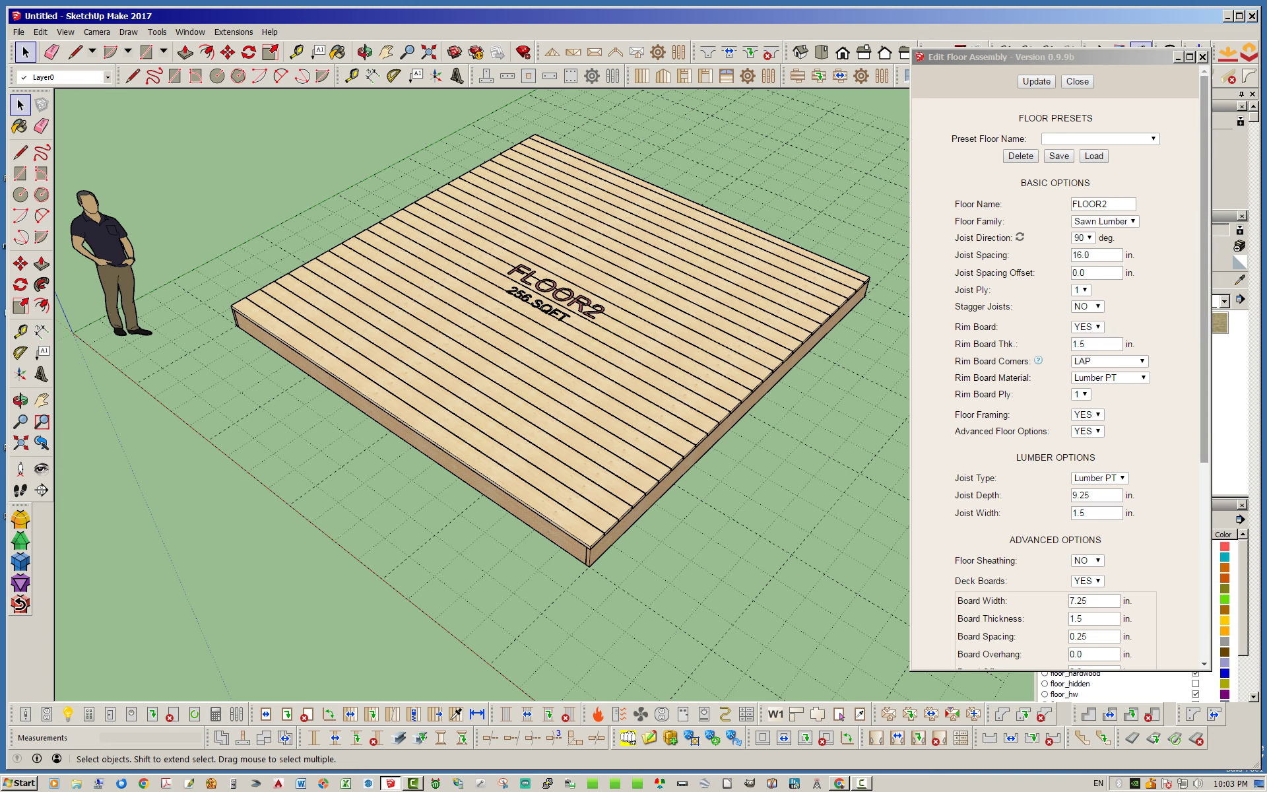
{"action": "left_click_drag", "start_coordinate": [1205, 283], "coordinate": [1205, 444]}
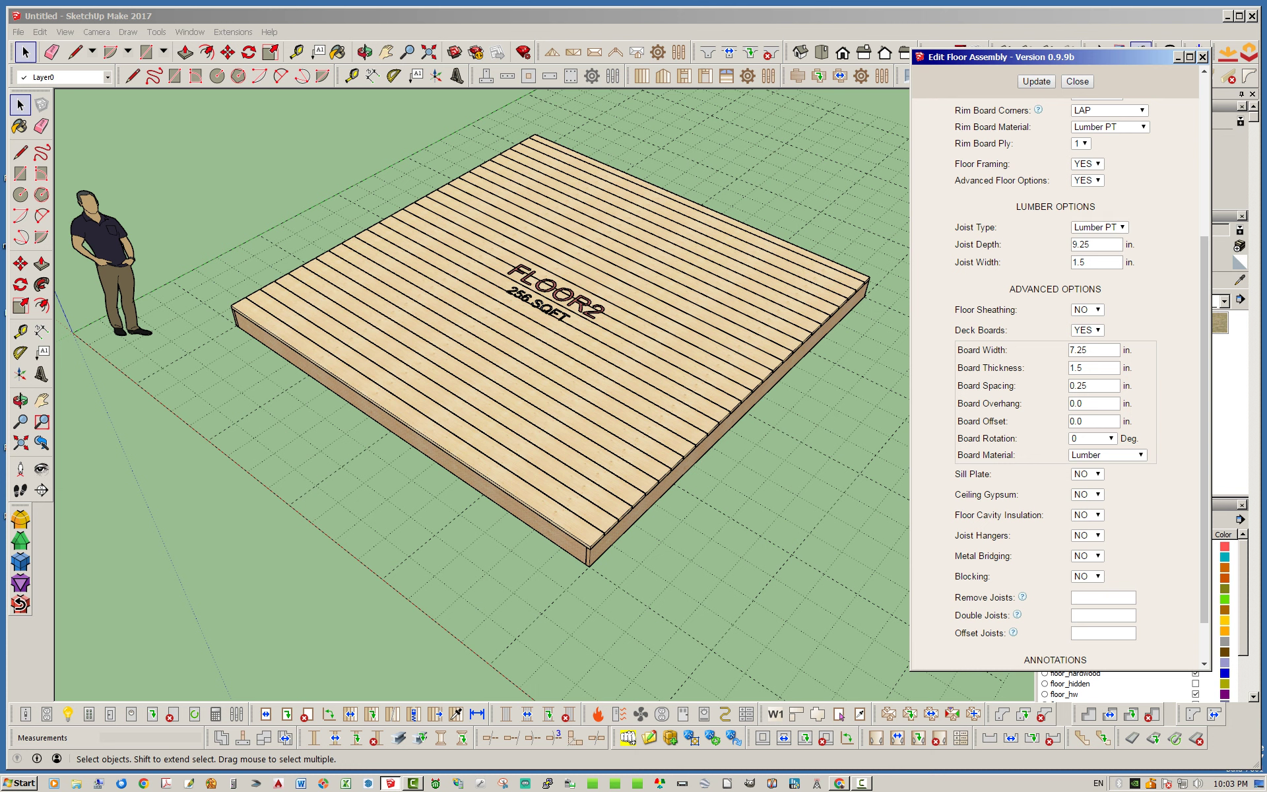
{"action": "scroll", "coordinate": [1055, 370], "scroll_direction": "up", "scroll_amount": 5}
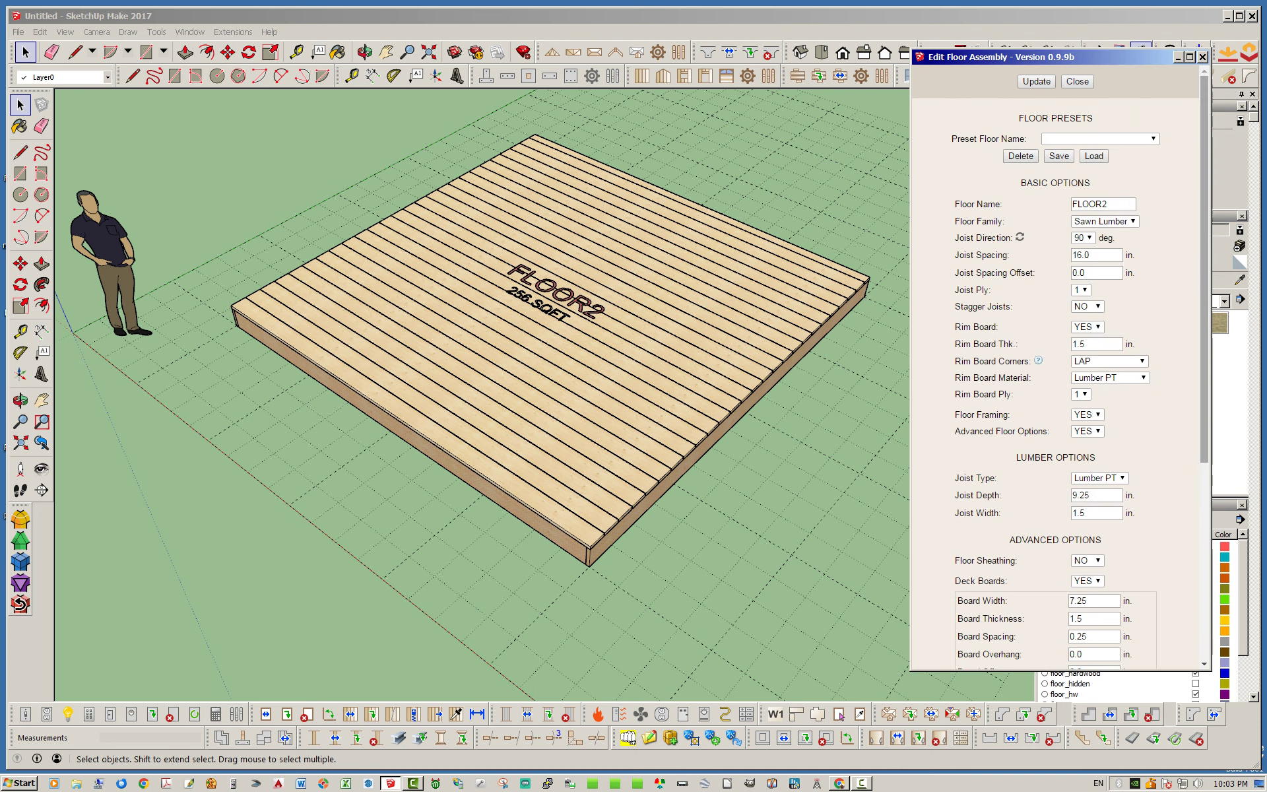
{"action": "scroll", "coordinate": [1056, 369], "scroll_direction": "down", "scroll_amount": 5}
{"action": "mouse_move", "coordinate": [712, 422]}
{"action": "middle_mouse_down"}
{"action": "mouse_move", "coordinate": [733, 204]}
{"action": "mouse_move", "coordinate": [683, 503]}
{"action": "mouse_move", "coordinate": [693, 330]}
{"action": "mouse_move", "coordinate": [690, 440]}
{"action": "middle_mouse_up"}
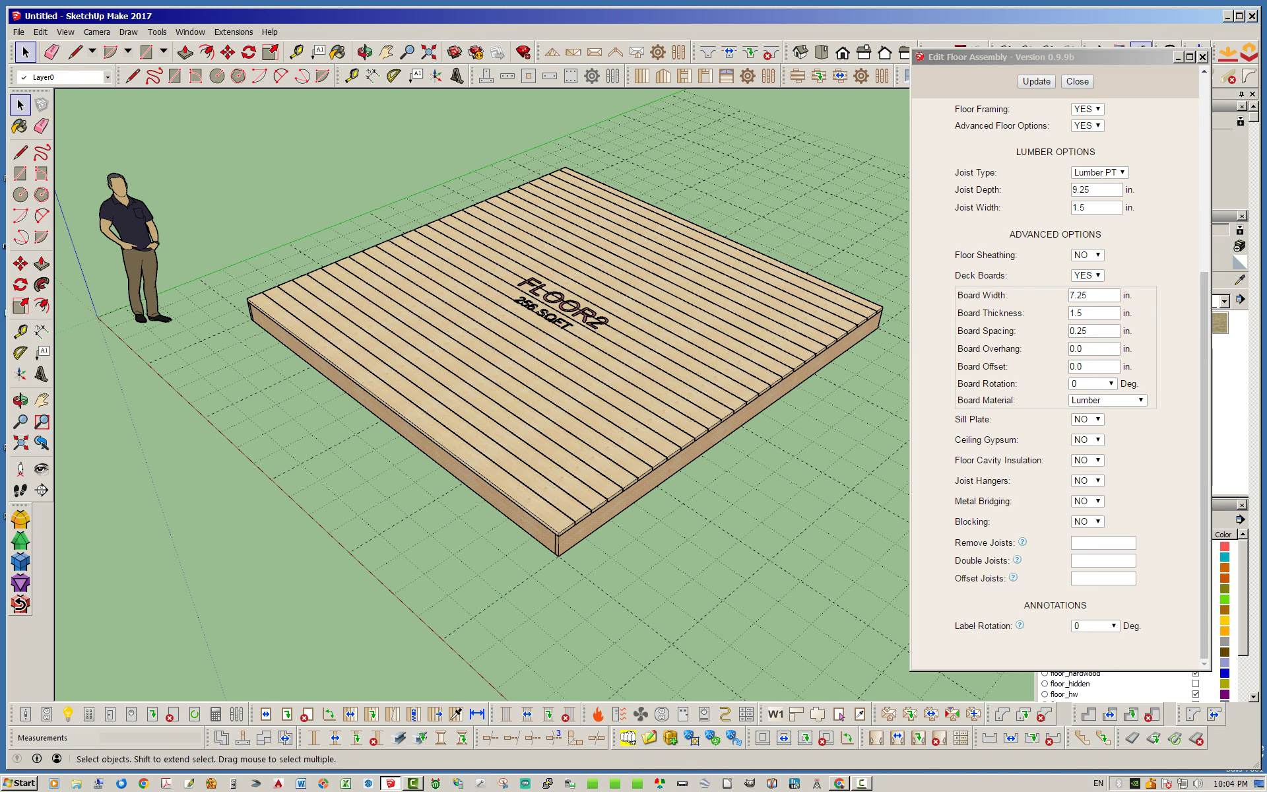
{"action": "middle_click_drag", "start_coordinate": [723, 603], "coordinate": [736, 566]}
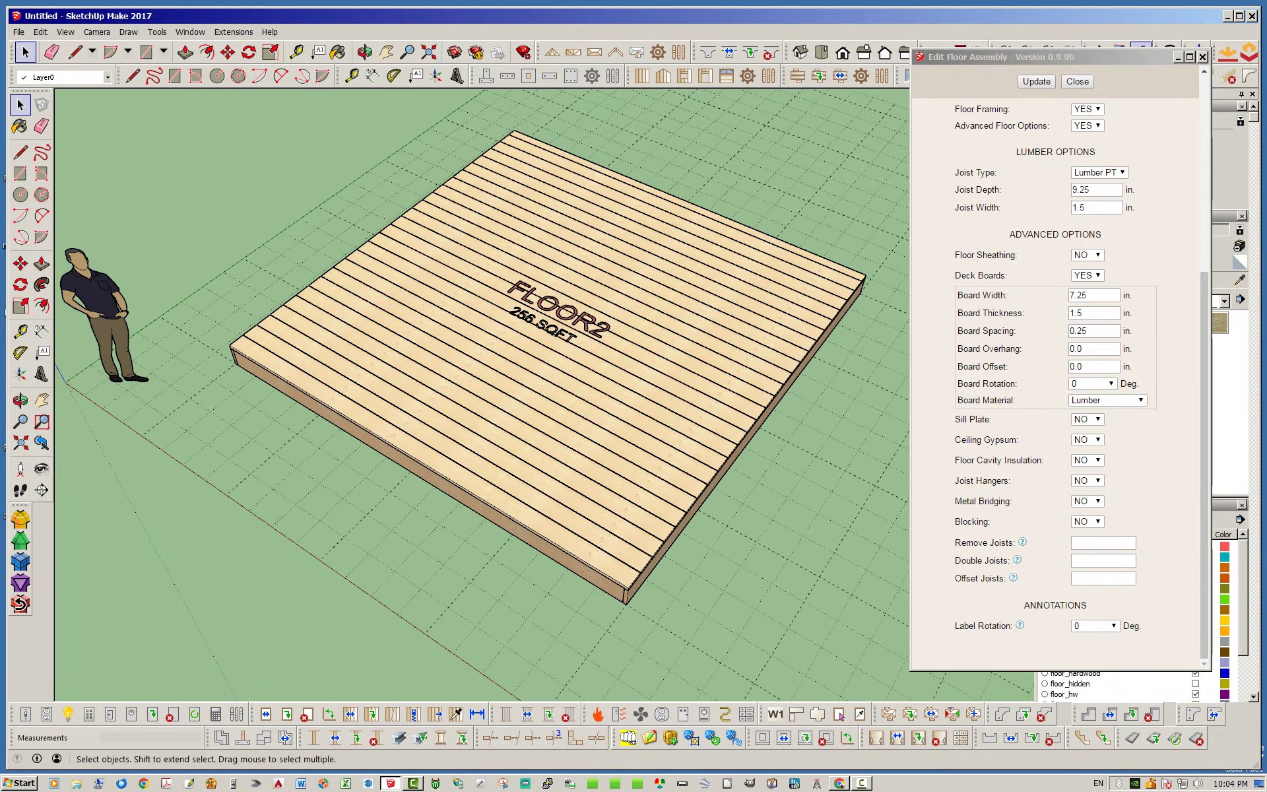
{"action": "left_click_drag", "start_coordinate": [1205, 415], "coordinate": [1205, 215]}
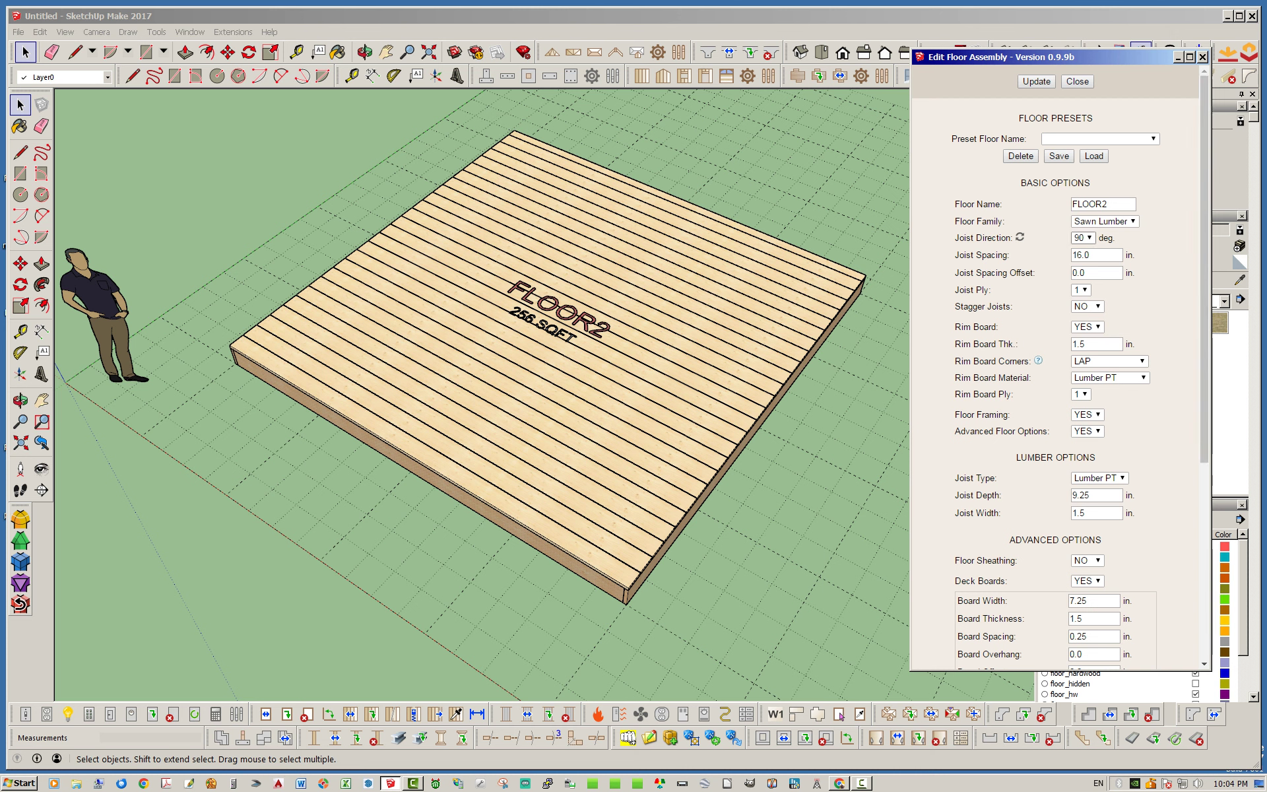
Set the floor's joist direction to 0 degrees and update the assembly.
{"action": "left_click", "coordinate": [1083, 237]}
{"action": "left_click", "coordinate": [1083, 238]}
{"action": "left_click", "coordinate": [1083, 237]}
{"action": "left_click", "coordinate": [1080, 249]}
{"action": "left_click", "coordinate": [1037, 82]}
Set the deck board rotation to 45 degrees and update the floor assembly.
{"action": "scroll", "coordinate": [1056, 383], "scroll_direction": "down", "scroll_amount": 5}
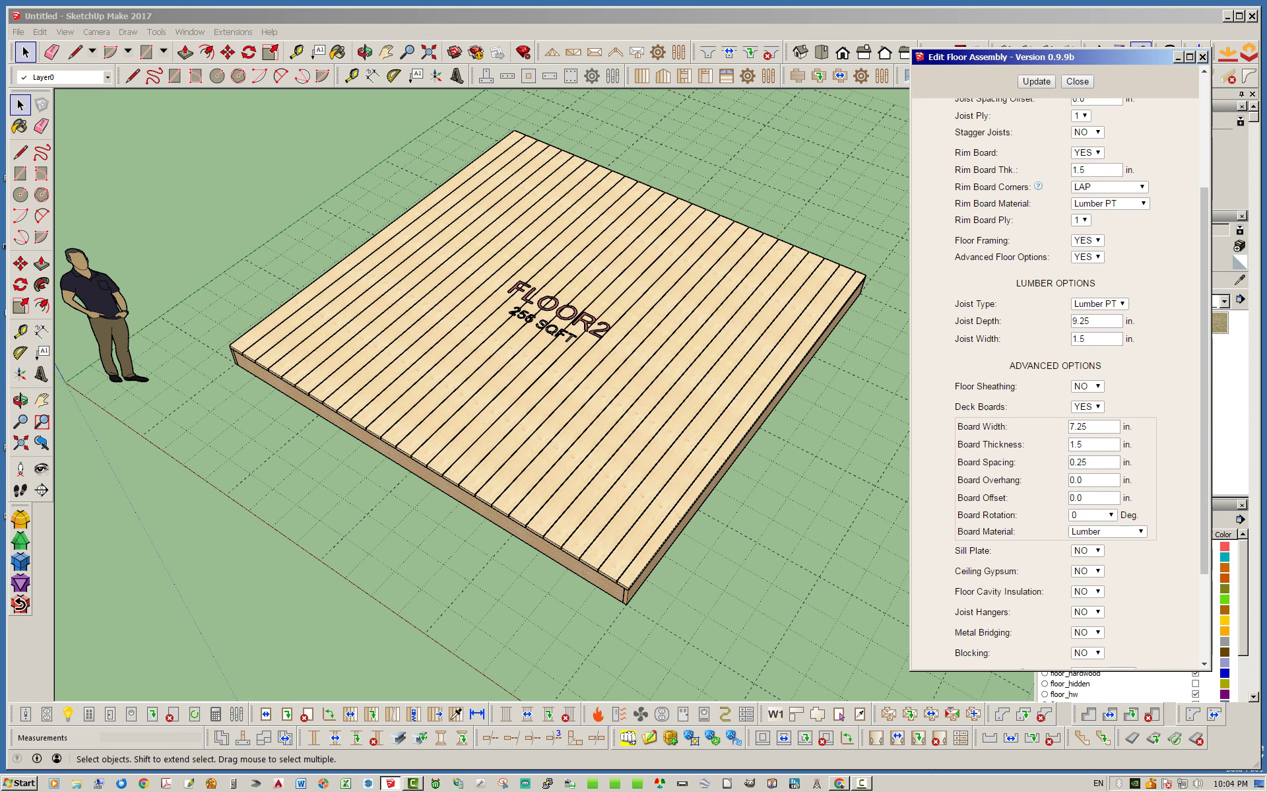
{"action": "scroll", "coordinate": [1056, 383], "scroll_direction": "up", "scroll_amount": 4}
{"action": "scroll", "coordinate": [1055, 383], "scroll_direction": "down", "scroll_amount": 2}
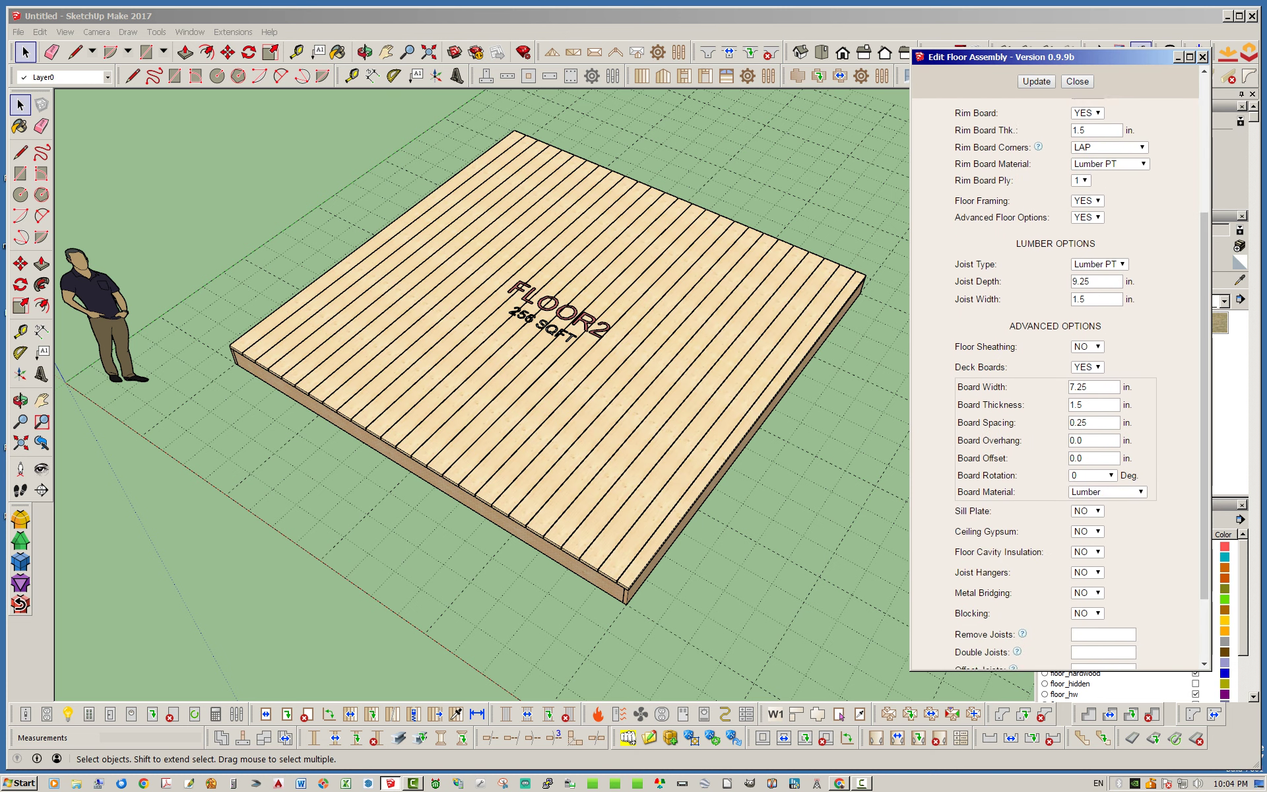
{"action": "left_click", "coordinate": [1092, 472]}
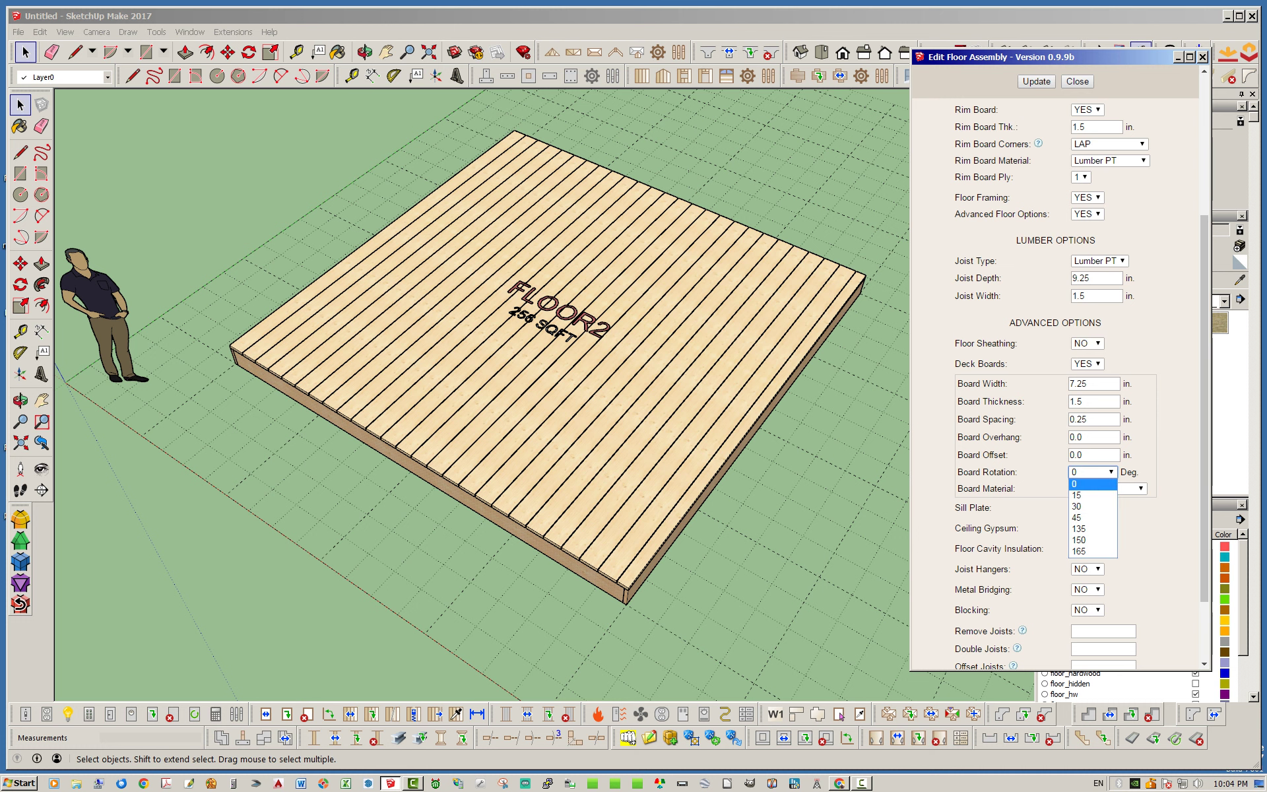
{"action": "key", "text": "Down"}
{"action": "key", "text": "Down"}
{"action": "key", "text": "Down"}
{"action": "key", "text": "Return"}
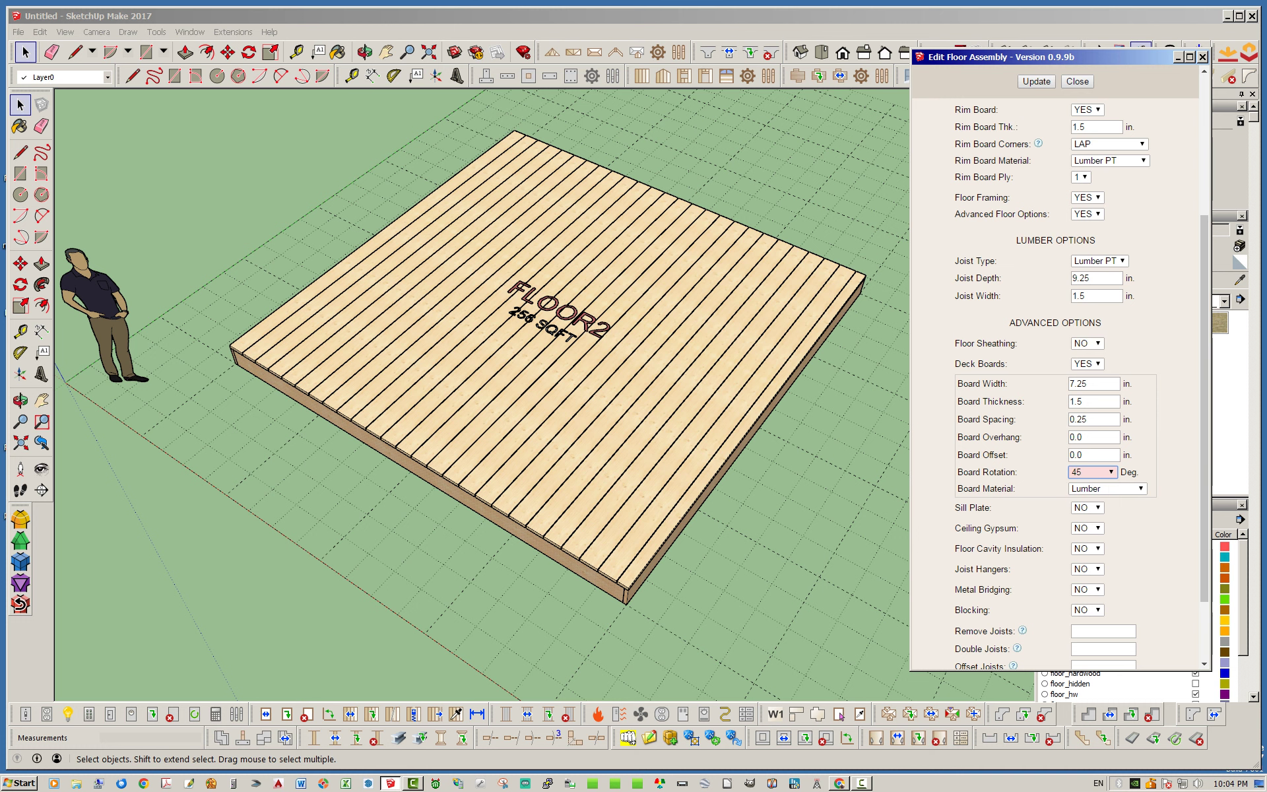
{"action": "left_click", "coordinate": [1036, 82]}
{"action": "mouse_move", "coordinate": [501, 396]}
{"action": "middle_mouse_down"}
{"action": "mouse_move", "coordinate": [528, 419]}
{"action": "mouse_move", "coordinate": [531, 452]}
{"action": "mouse_move", "coordinate": [574, 330]}
{"action": "mouse_move", "coordinate": [601, 297]}
{"action": "mouse_move", "coordinate": [574, 132]}
{"action": "mouse_move", "coordinate": [568, 409]}
{"action": "mouse_move", "coordinate": [594, 218]}
{"action": "mouse_move", "coordinate": [502, 468]}
{"action": "mouse_move", "coordinate": [544, 402]}
{"action": "mouse_move", "coordinate": [525, 406]}
{"action": "mouse_move", "coordinate": [545, 407]}
{"action": "middle_mouse_up"}
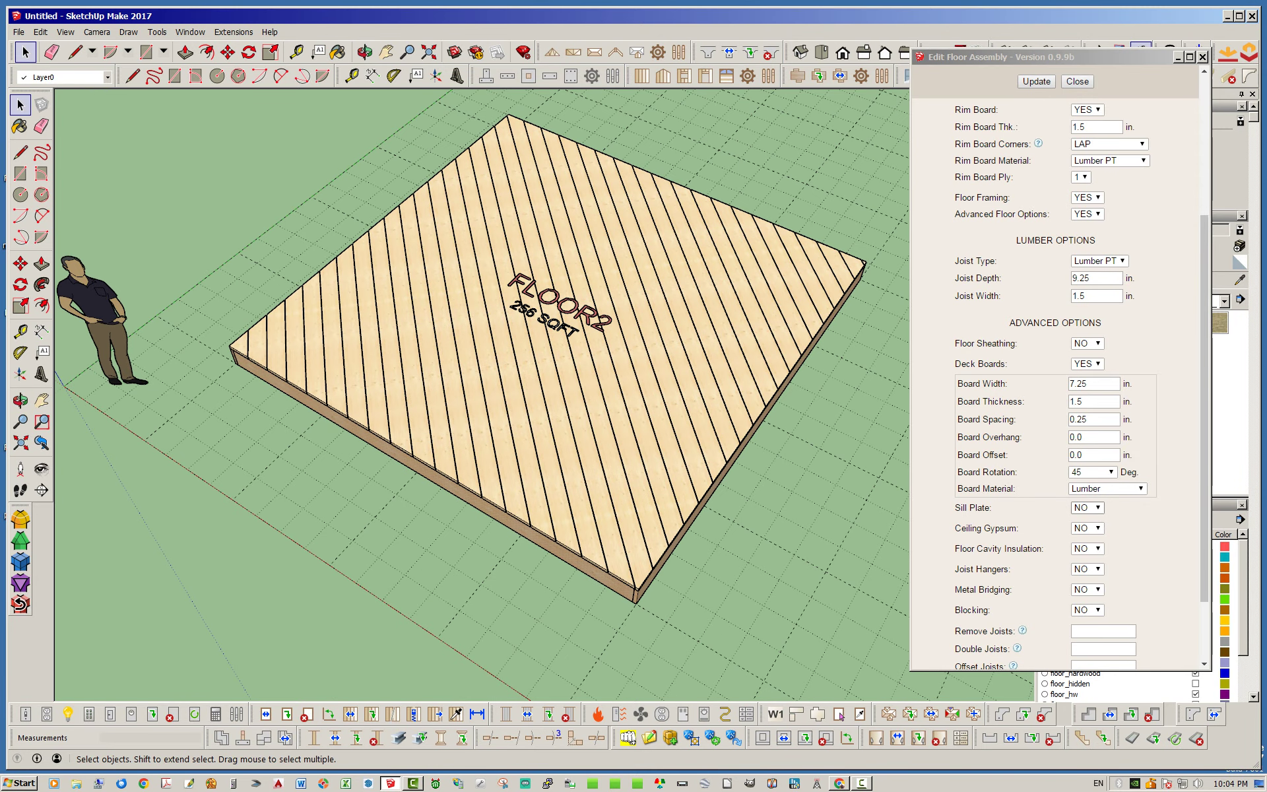
Set the deck board rotation to 135 degrees and update the floor assembly.
{"action": "left_click", "coordinate": [1092, 472]}
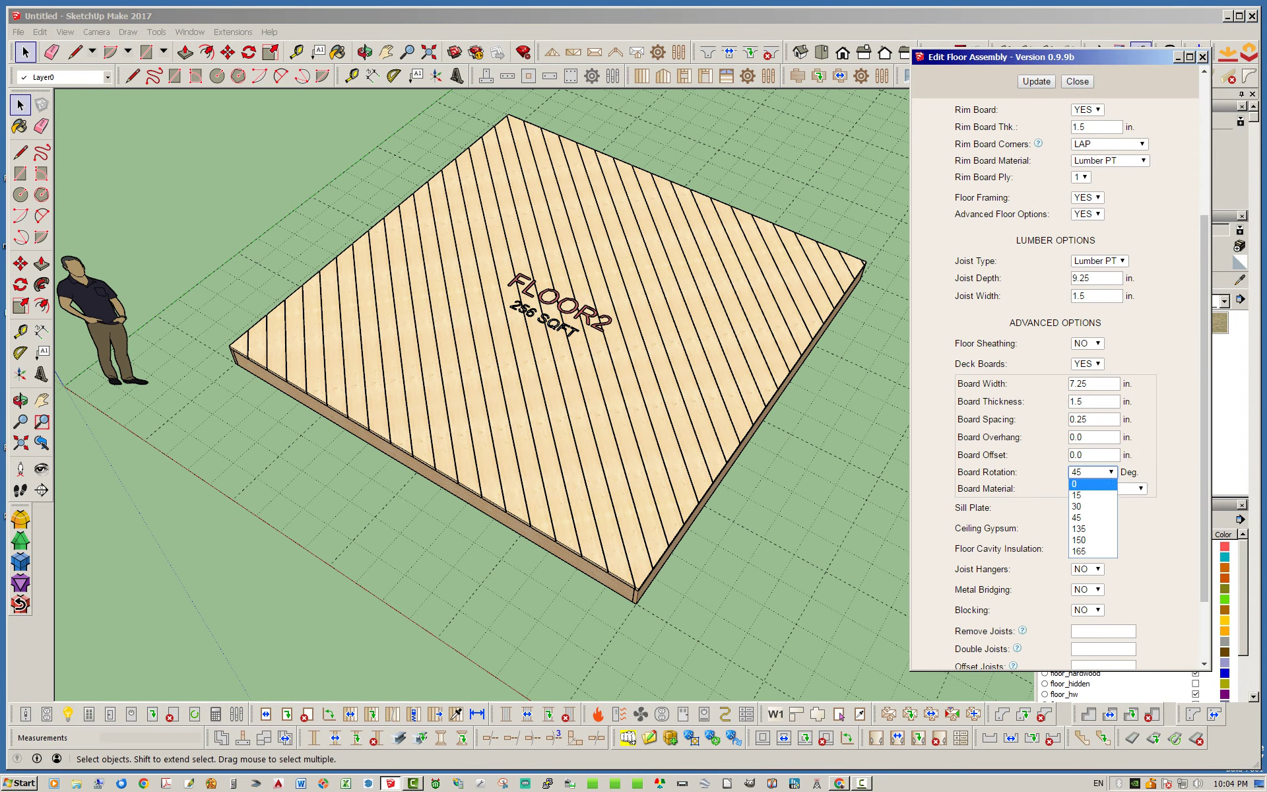
{"action": "left_click", "coordinate": [1093, 528]}
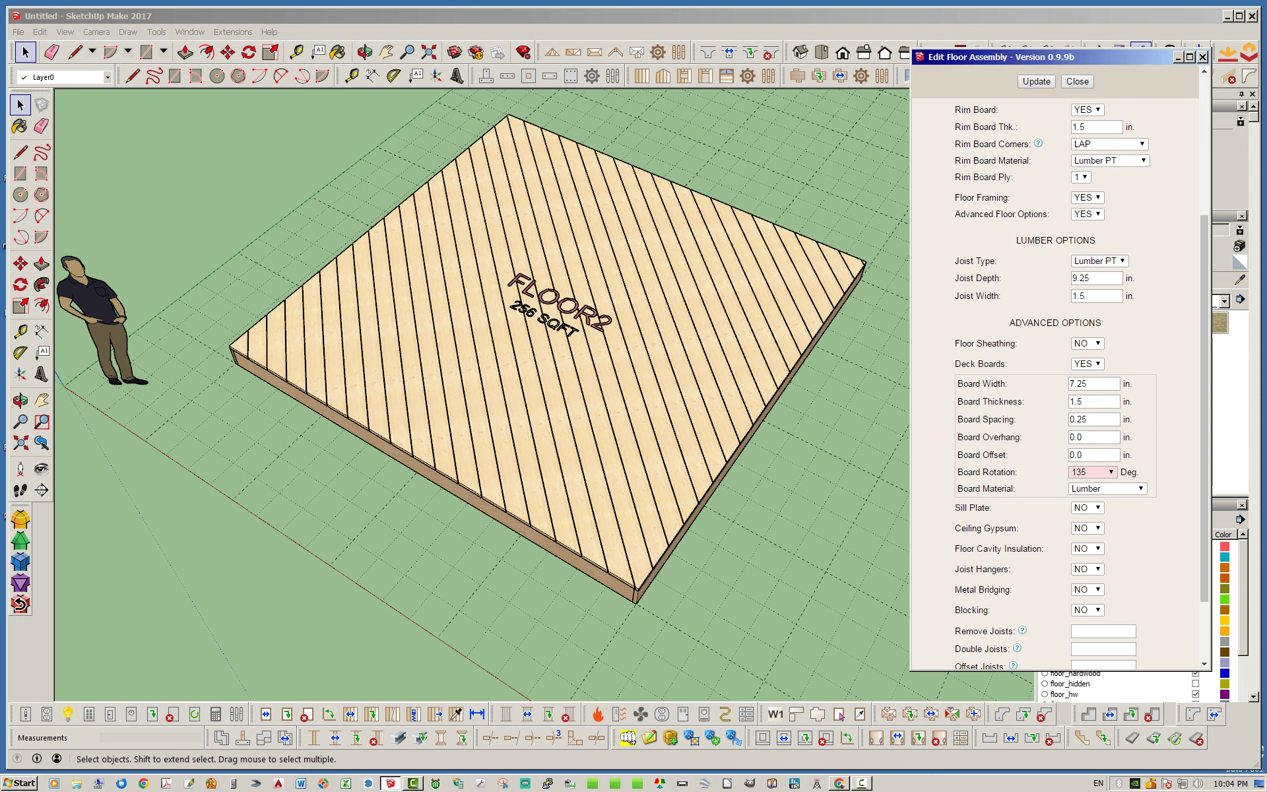
{"action": "left_click", "coordinate": [1036, 81]}
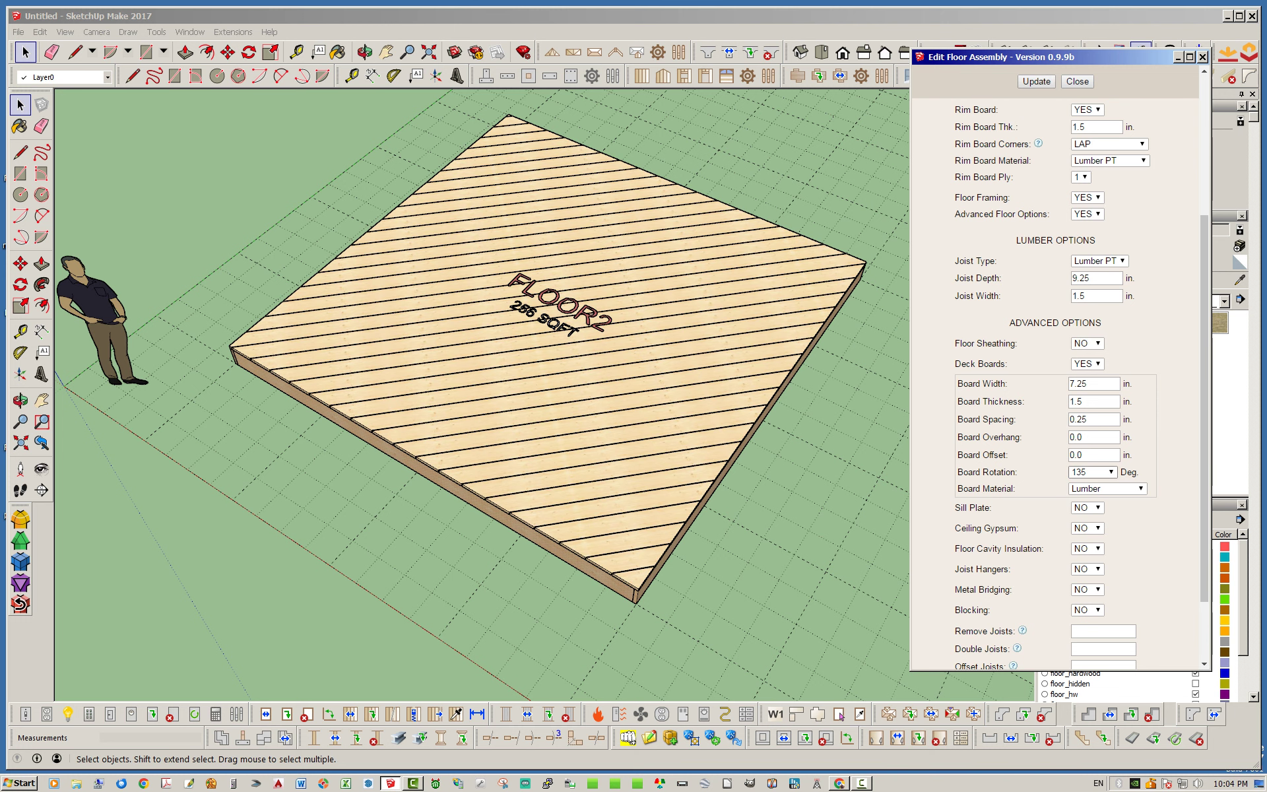
Set the deck board rotation to 30 degrees and update the floor assembly.
{"action": "left_click", "coordinate": [1092, 471]}
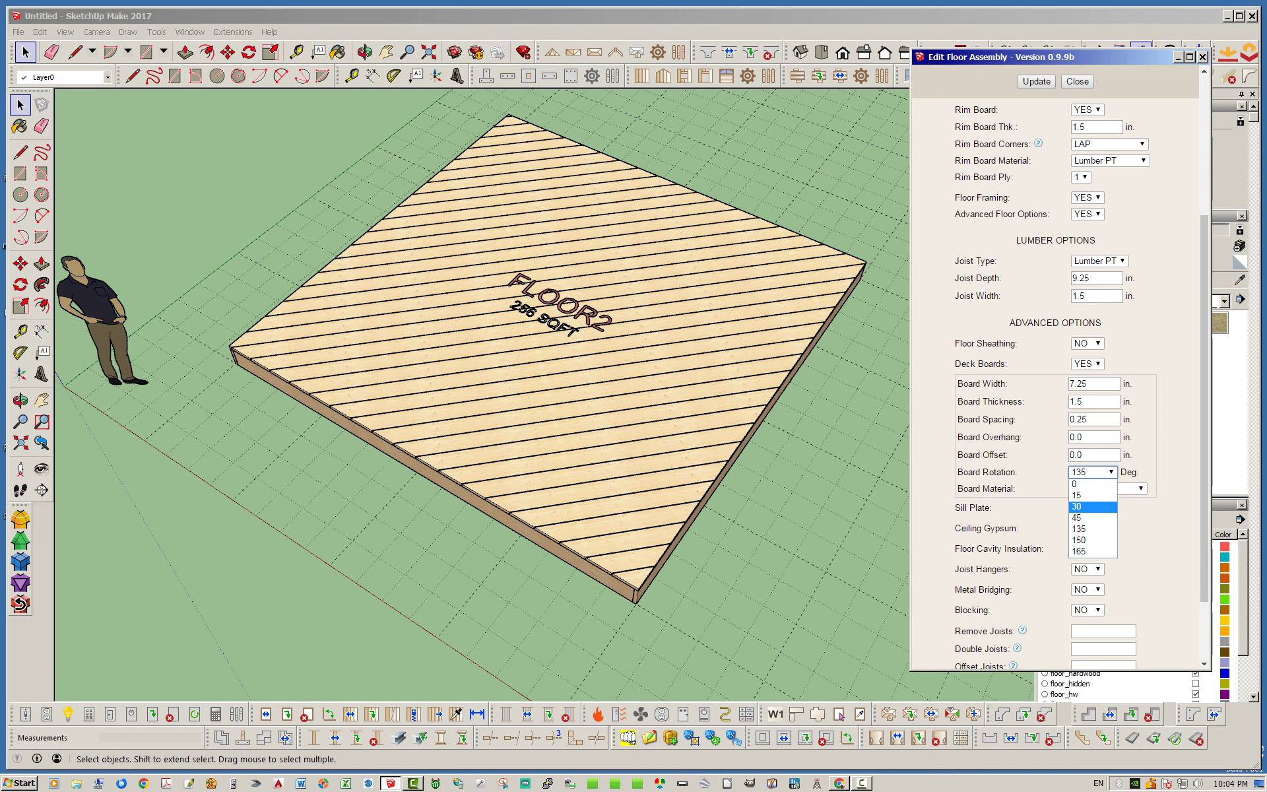
{"action": "left_click", "coordinate": [1089, 507]}
{"action": "left_click", "coordinate": [1036, 81]}
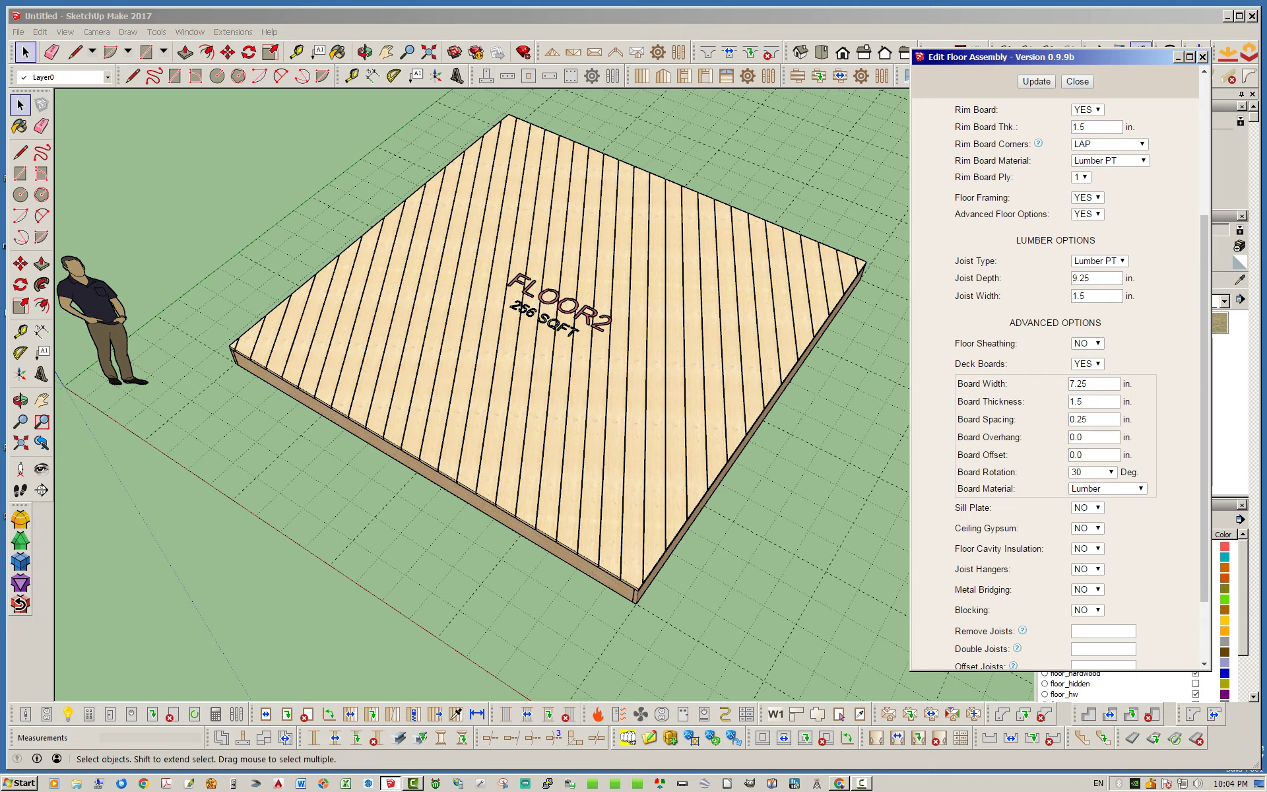
{"action": "mouse_move", "coordinate": [634, 396]}
{"action": "middle_mouse_down"}
{"action": "mouse_move", "coordinate": [680, 359]}
{"action": "mouse_move", "coordinate": [666, 376]}
{"action": "middle_mouse_up"}
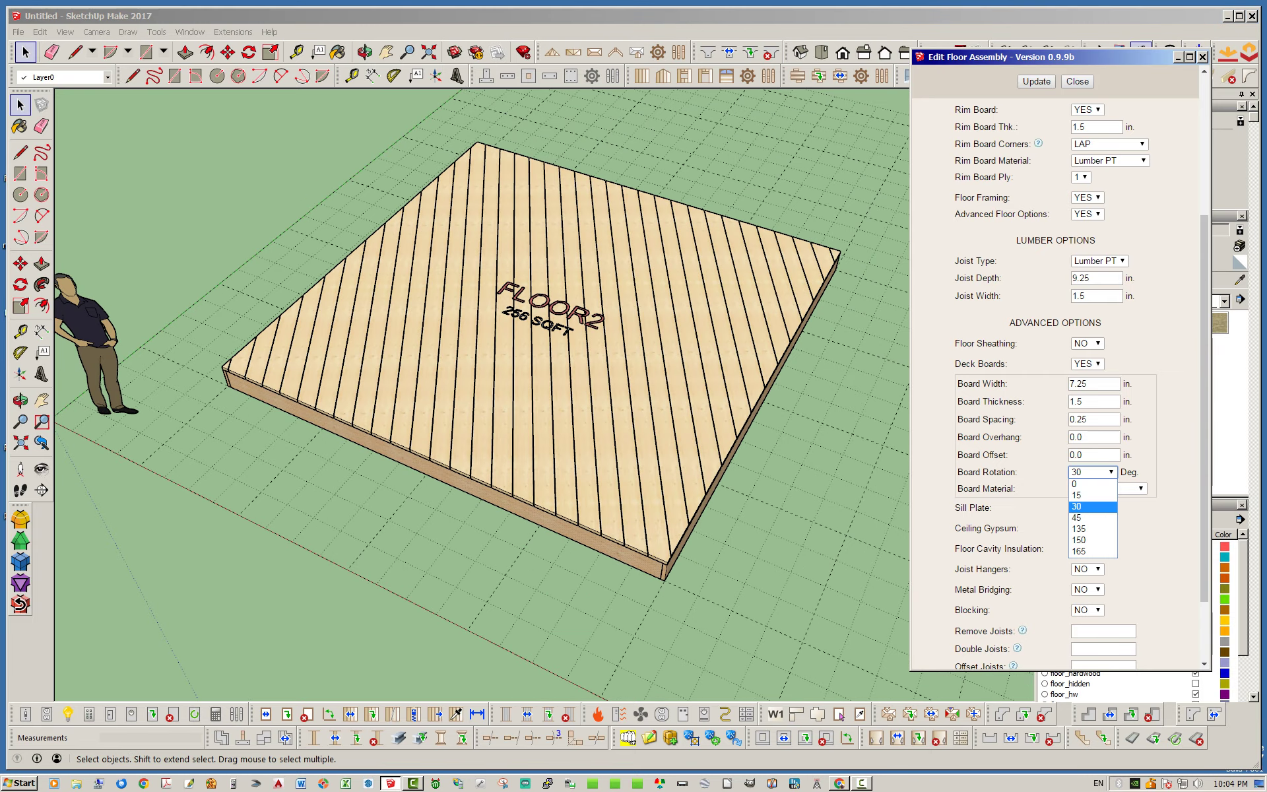
Set the deck board rotation to 45 degrees, update the floor assembly and inspect the deck corners.
{"action": "left_click", "coordinate": [1089, 518]}
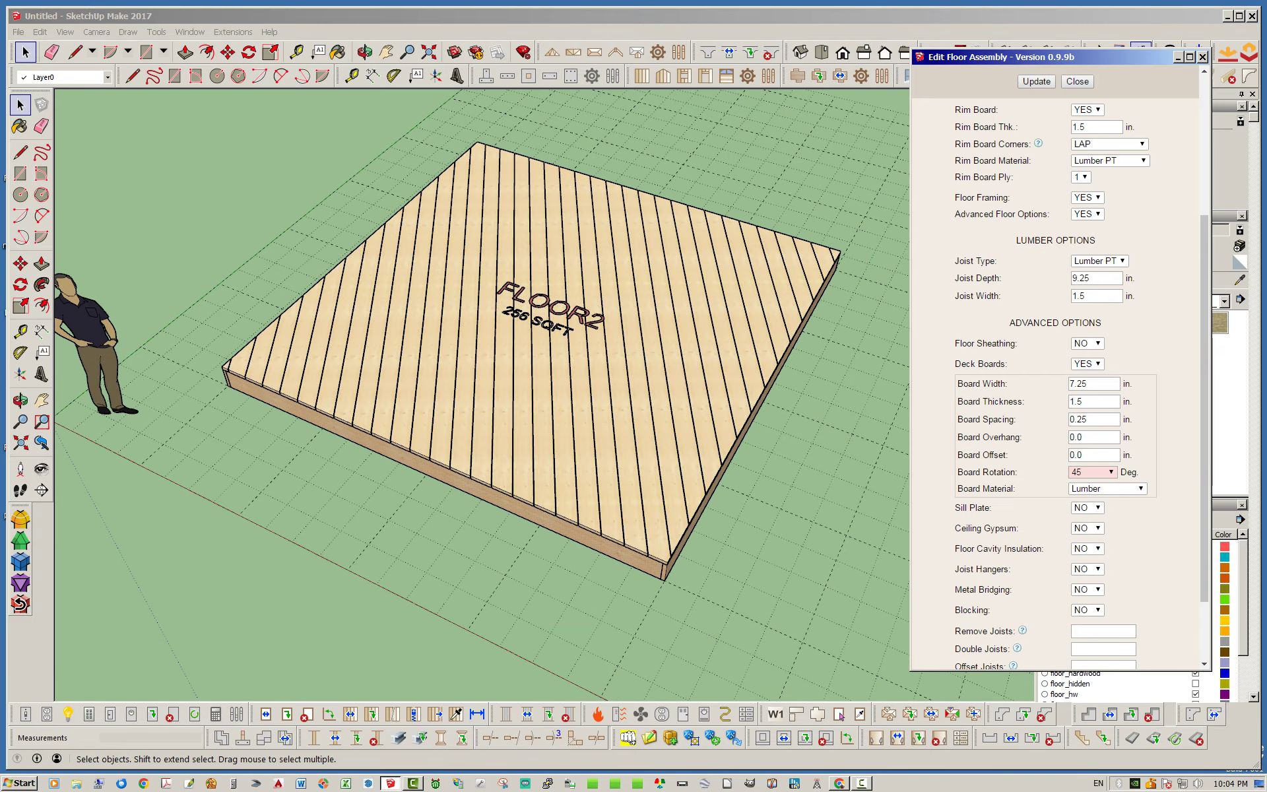
{"action": "left_click", "coordinate": [1036, 82]}
{"action": "mouse_move", "coordinate": [634, 370]}
{"action": "middle_mouse_down"}
{"action": "mouse_move", "coordinate": [604, 413]}
{"action": "mouse_move", "coordinate": [587, 389]}
{"action": "middle_mouse_up"}
{"action": "key", "text": "space"}
{"action": "scroll", "coordinate": [462, 396], "scroll_direction": "up", "scroll_amount": 5}
{"action": "scroll", "coordinate": [462, 396], "scroll_direction": "down", "scroll_amount": 5}
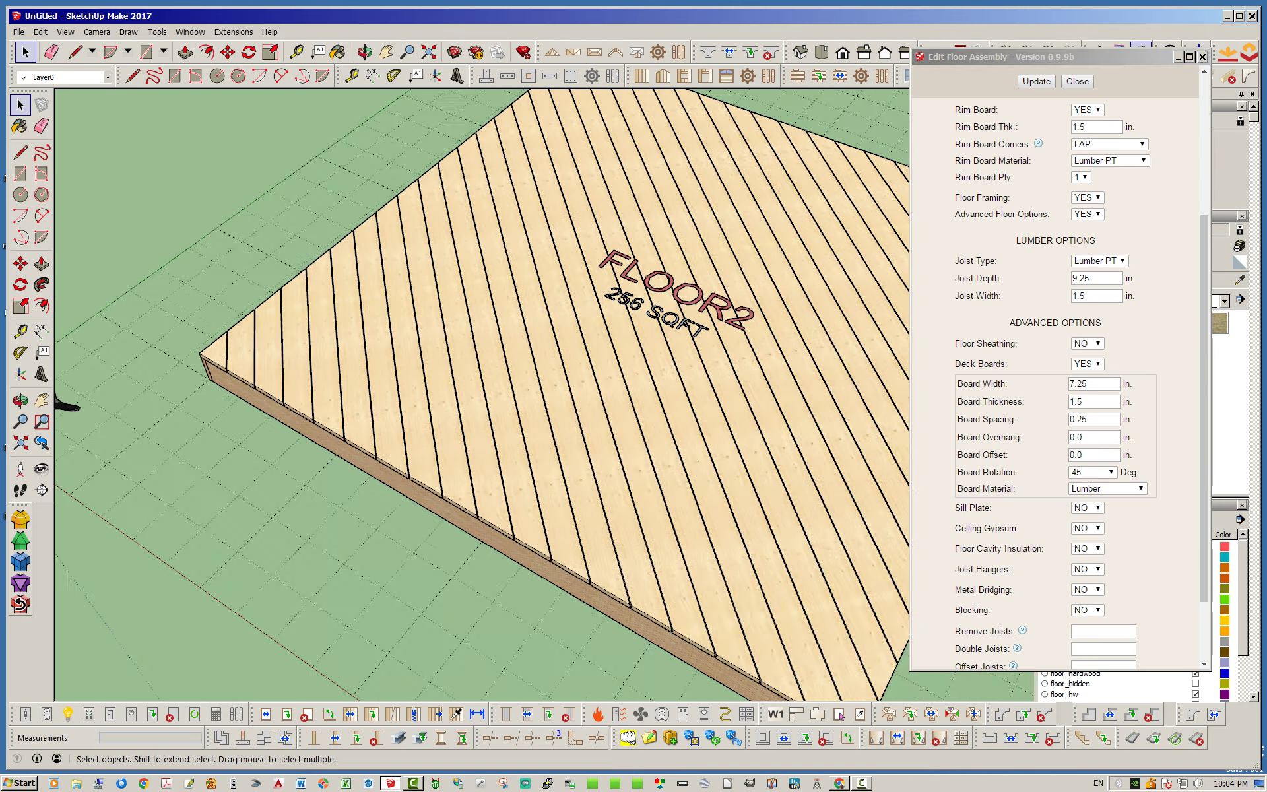
{"action": "scroll", "coordinate": [821, 275], "scroll_direction": "up", "scroll_amount": 6}
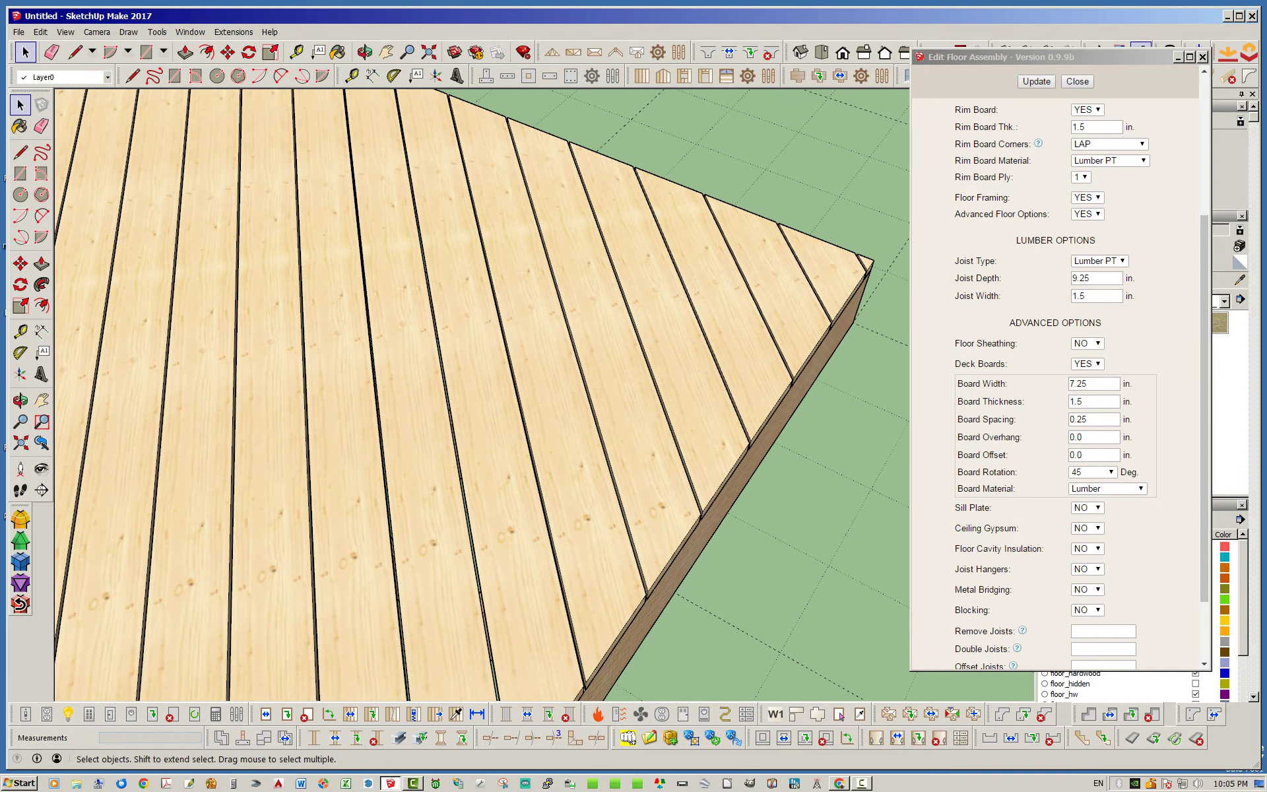
{"action": "scroll", "coordinate": [864, 270], "scroll_direction": "down", "scroll_amount": 6}
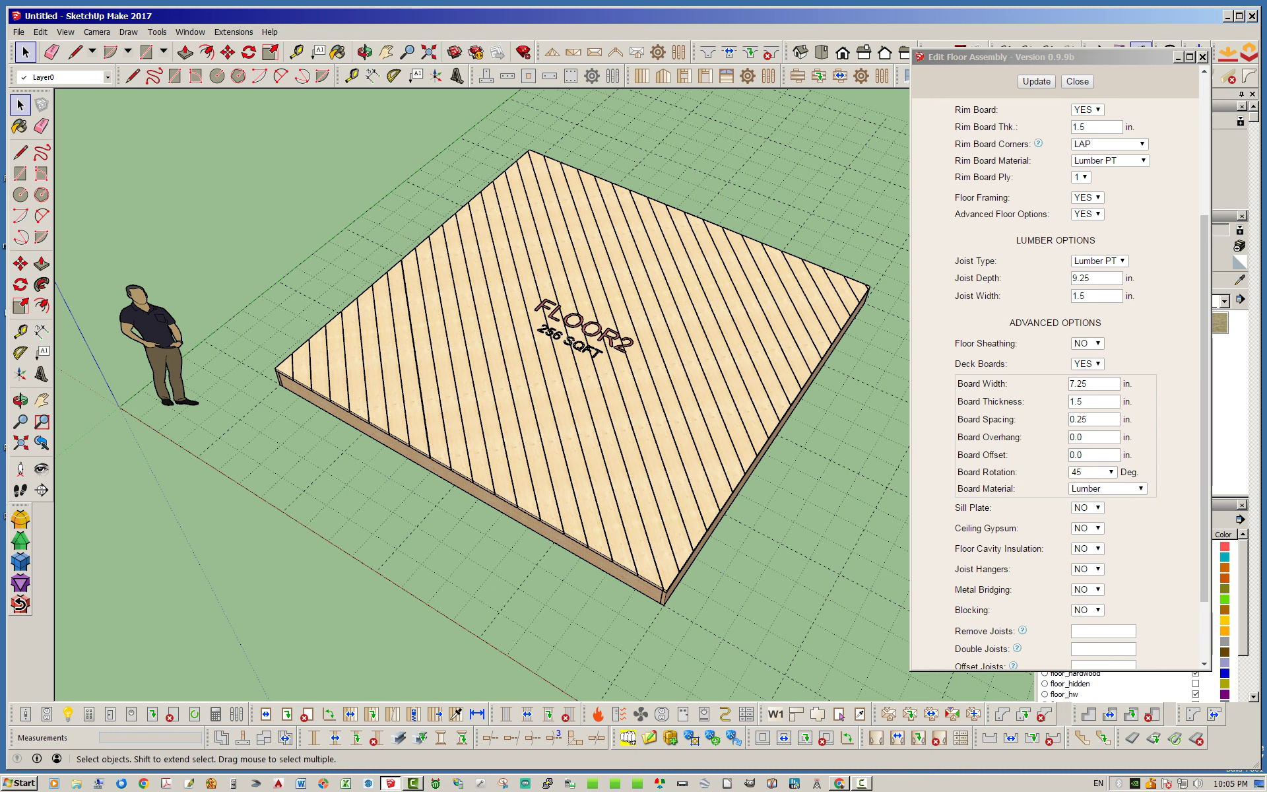
Set the deck board overhang to 1 in. and update the floor assembly.
{"action": "left_click", "coordinate": [1095, 437]}
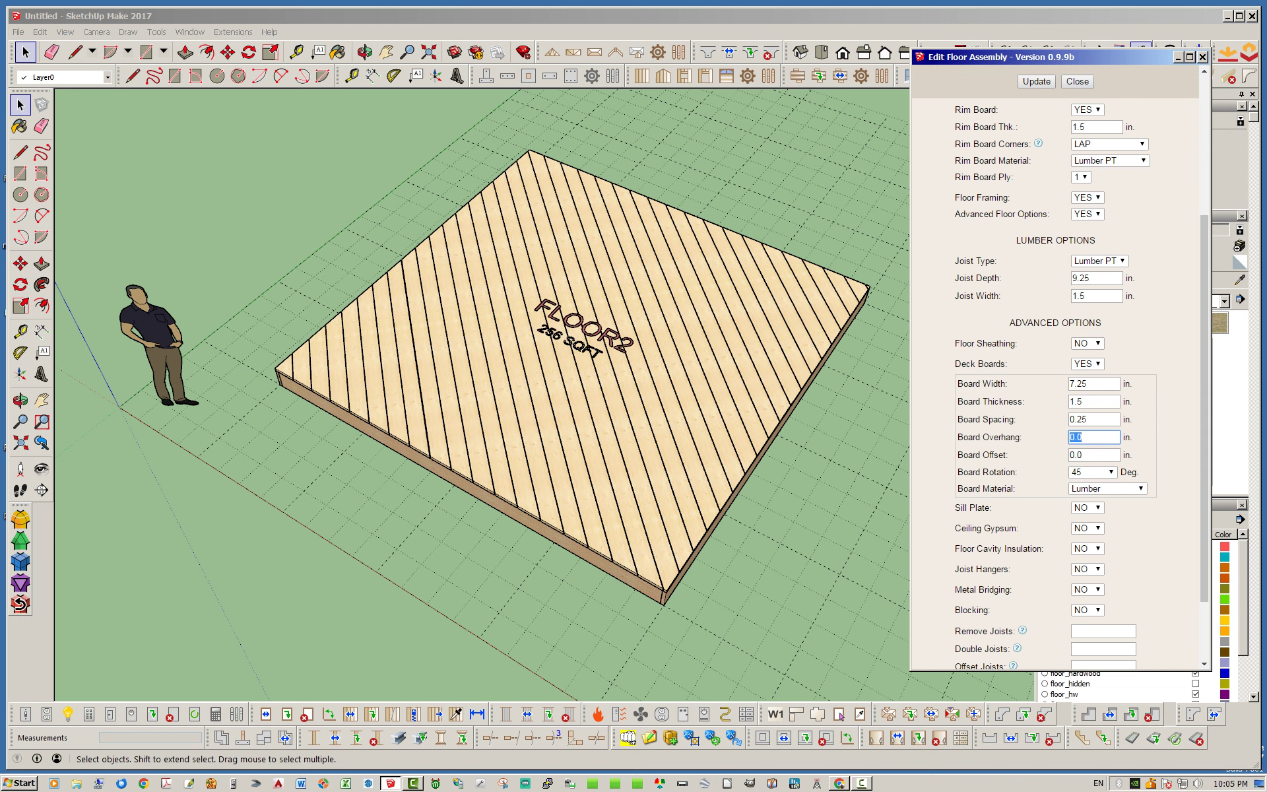
{"action": "type", "text": "1"}
{"action": "key", "text": "Return"}
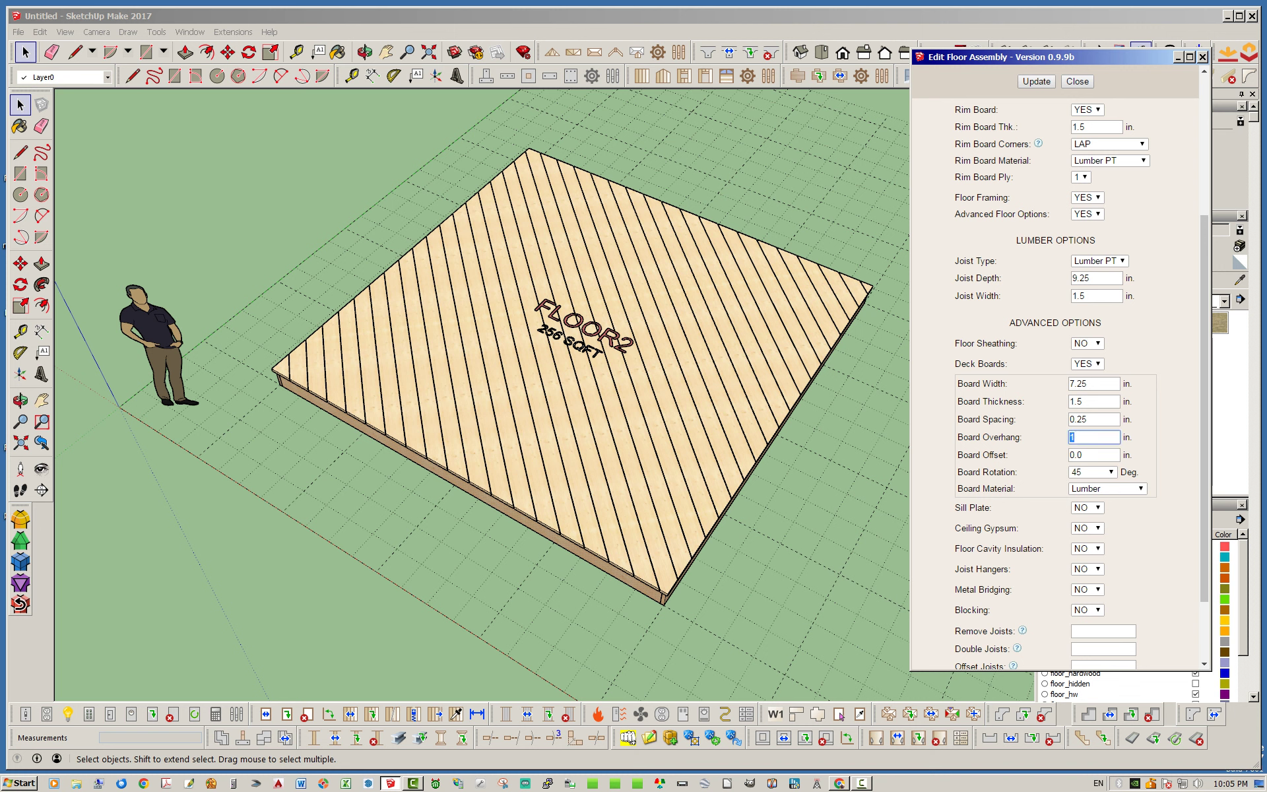
Set the board overhang to 0 and the board offset to 1 in., then update the floor and inspect the deck corner.
{"action": "type", "text": "0"}
{"action": "key", "text": "Tab"}
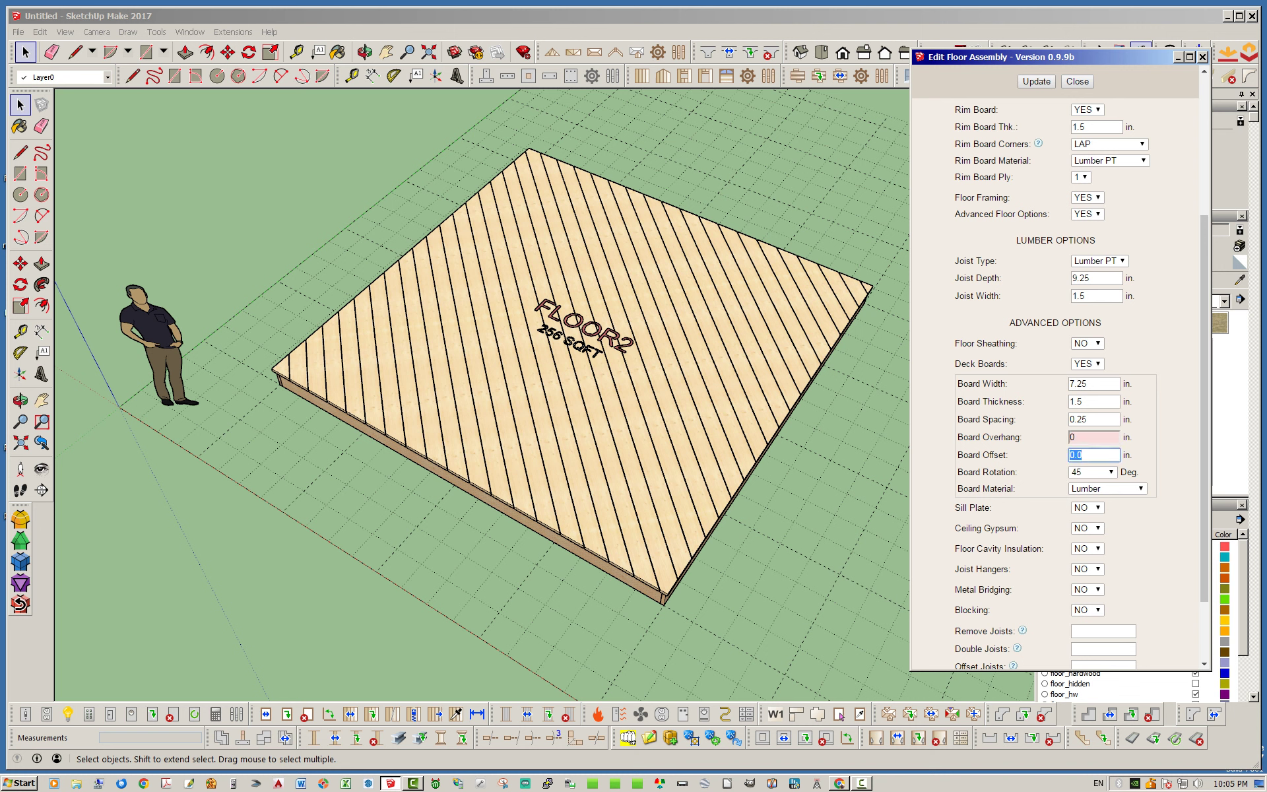
{"action": "type", "text": "1"}
{"action": "key", "text": "Tab"}
{"action": "left_click", "coordinate": [1036, 82]}
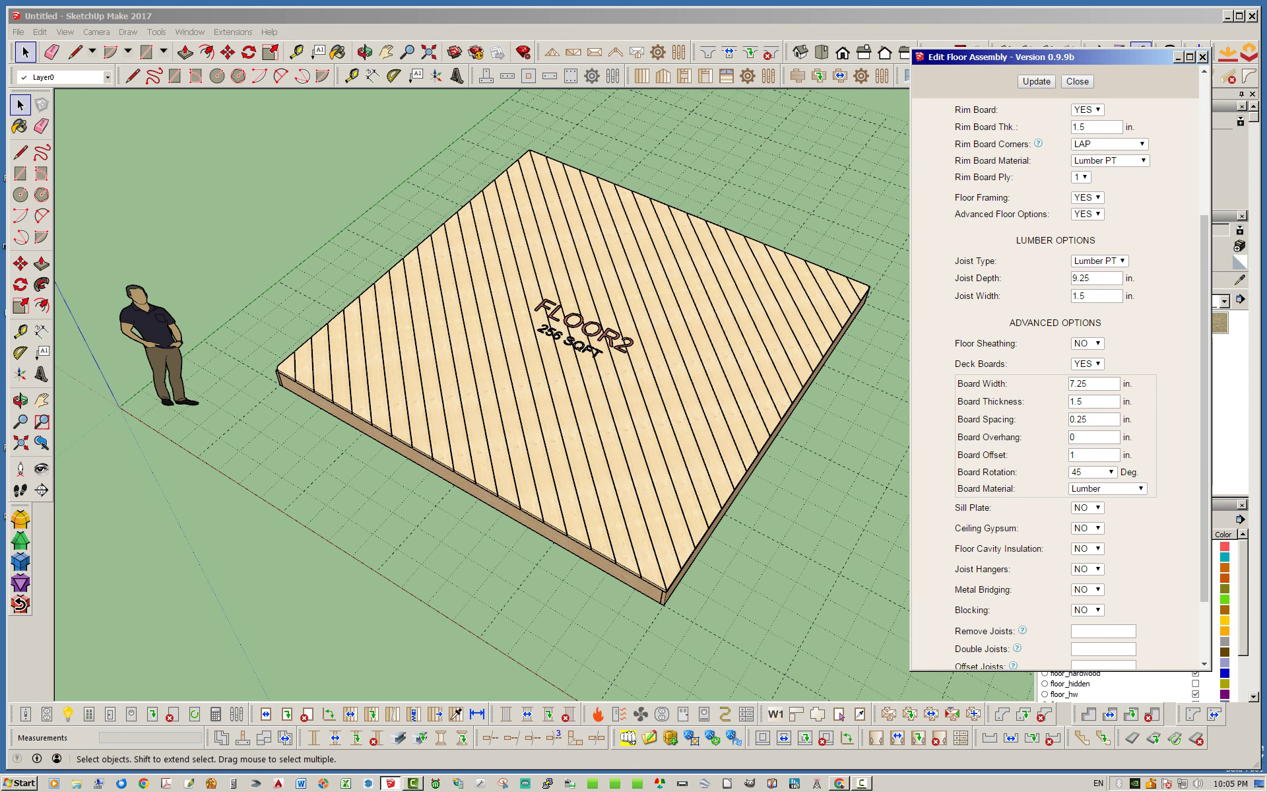
{"action": "middle_click_drag", "start_coordinate": [848, 268], "coordinate": [867, 264]}
{"action": "scroll", "coordinate": [881, 266], "scroll_direction": "up", "scroll_amount": 6}
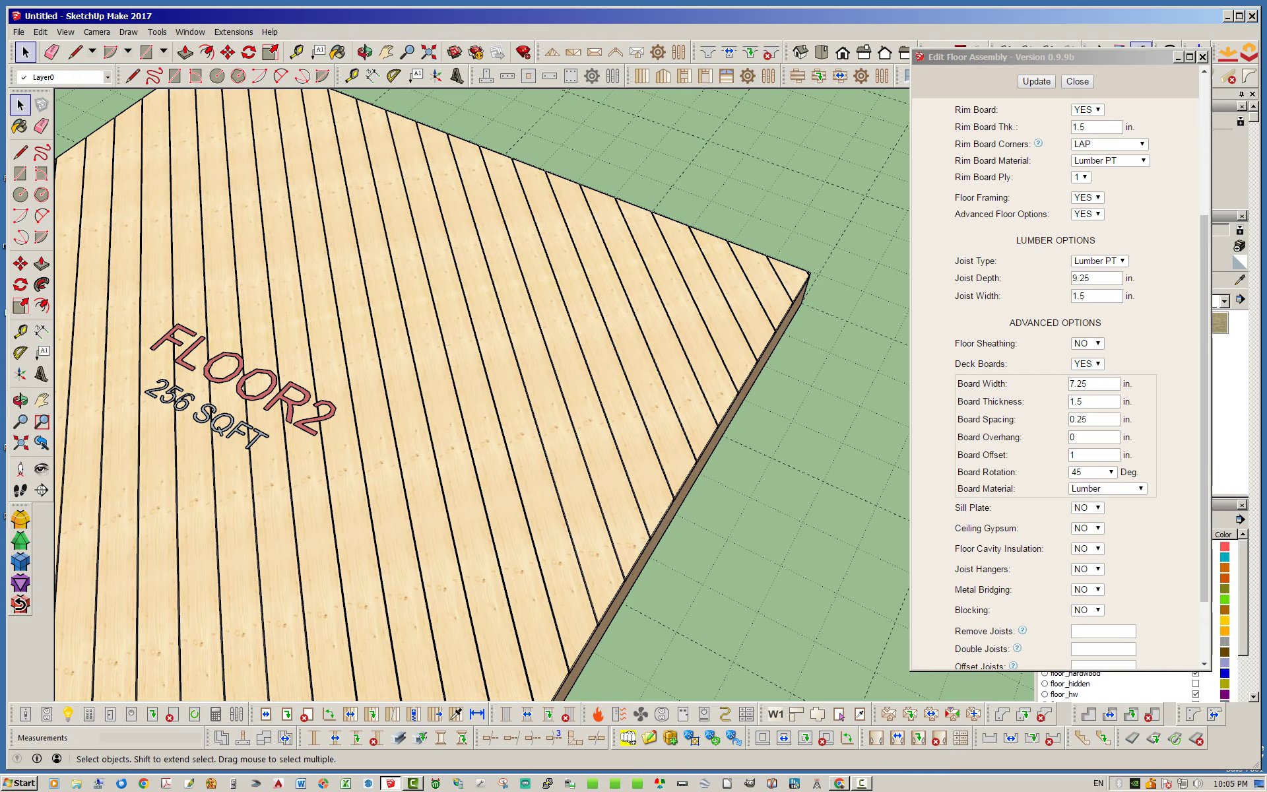
{"action": "scroll", "coordinate": [821, 283], "scroll_direction": "up", "scroll_amount": 5}
{"action": "scroll", "coordinate": [850, 295], "scroll_direction": "down", "scroll_amount": 6}
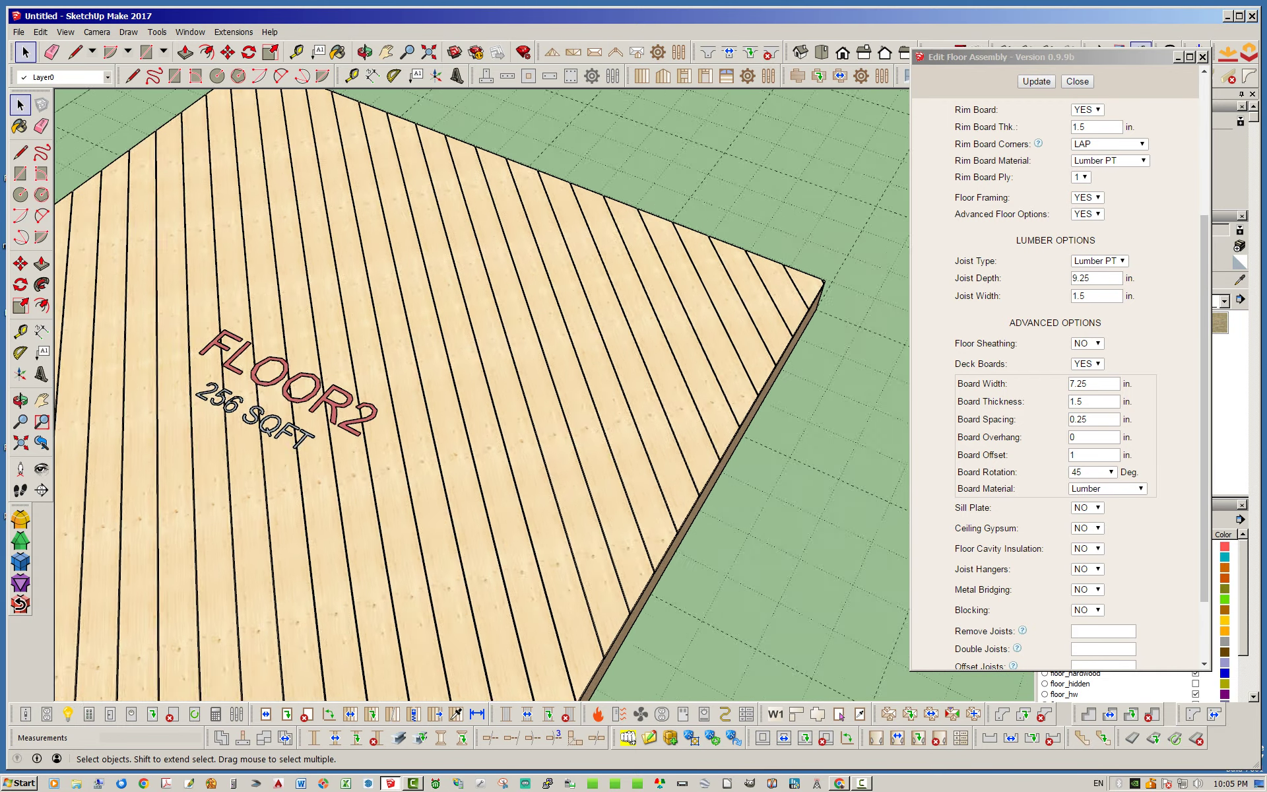
{"action": "scroll", "coordinate": [841, 281], "scroll_direction": "down", "scroll_amount": 5}
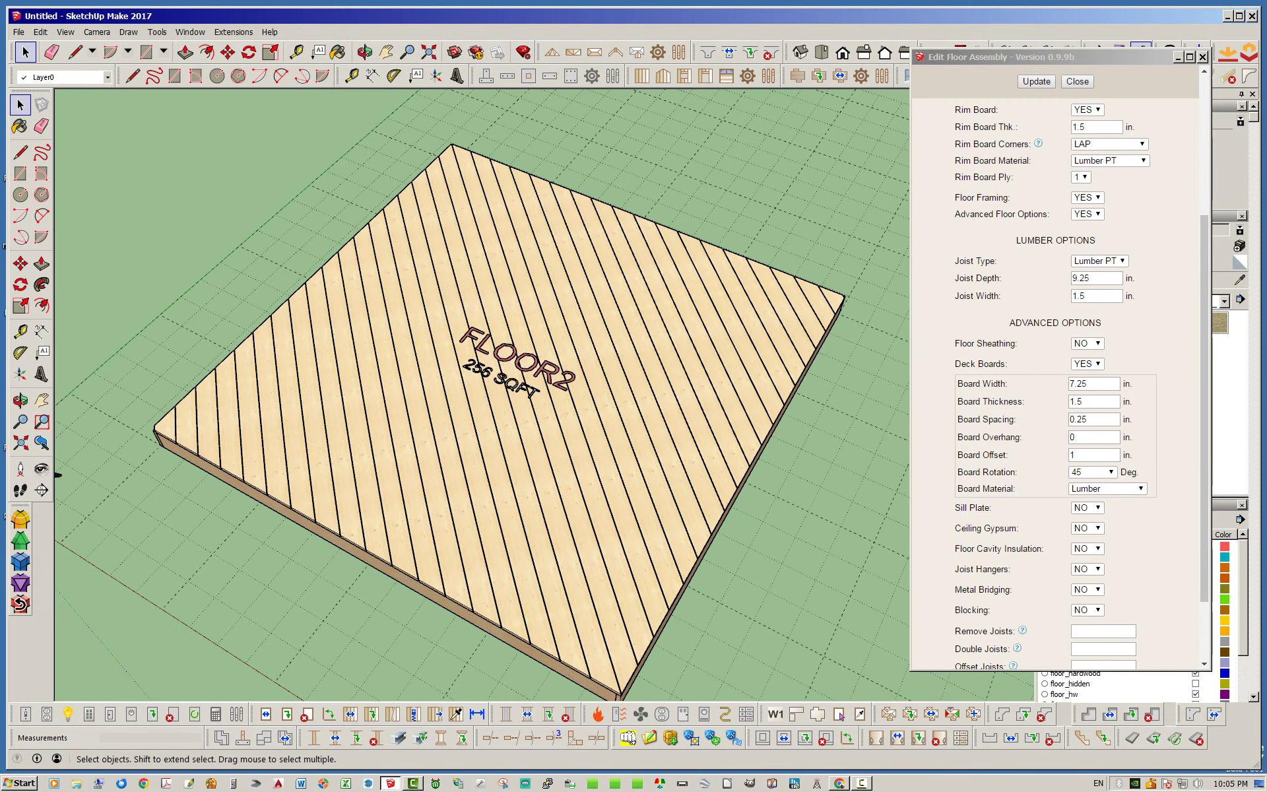
Set the board offset to -1 in., update the floor assembly and inspect the corner boards.
{"action": "double_click", "coordinate": [1078, 455]}
{"action": "type", "text": "-1"}
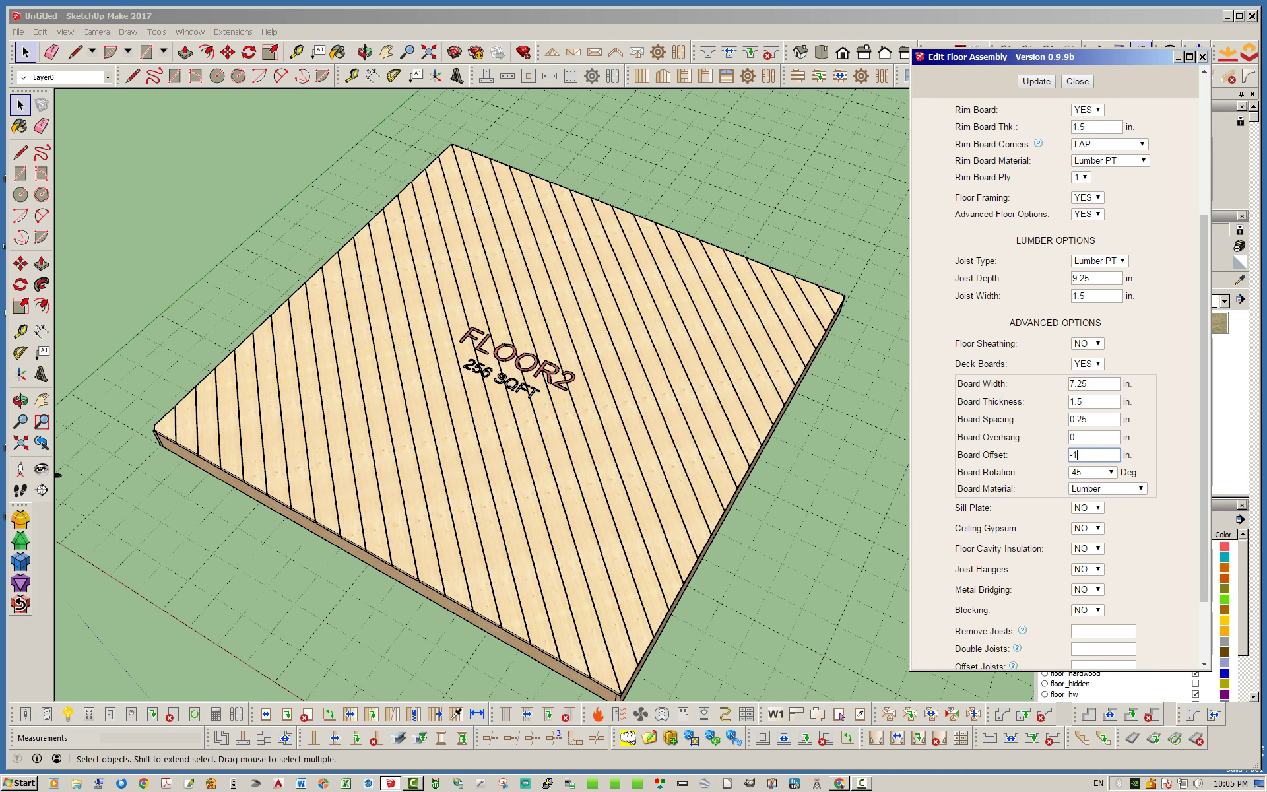
{"action": "left_click", "coordinate": [1036, 81]}
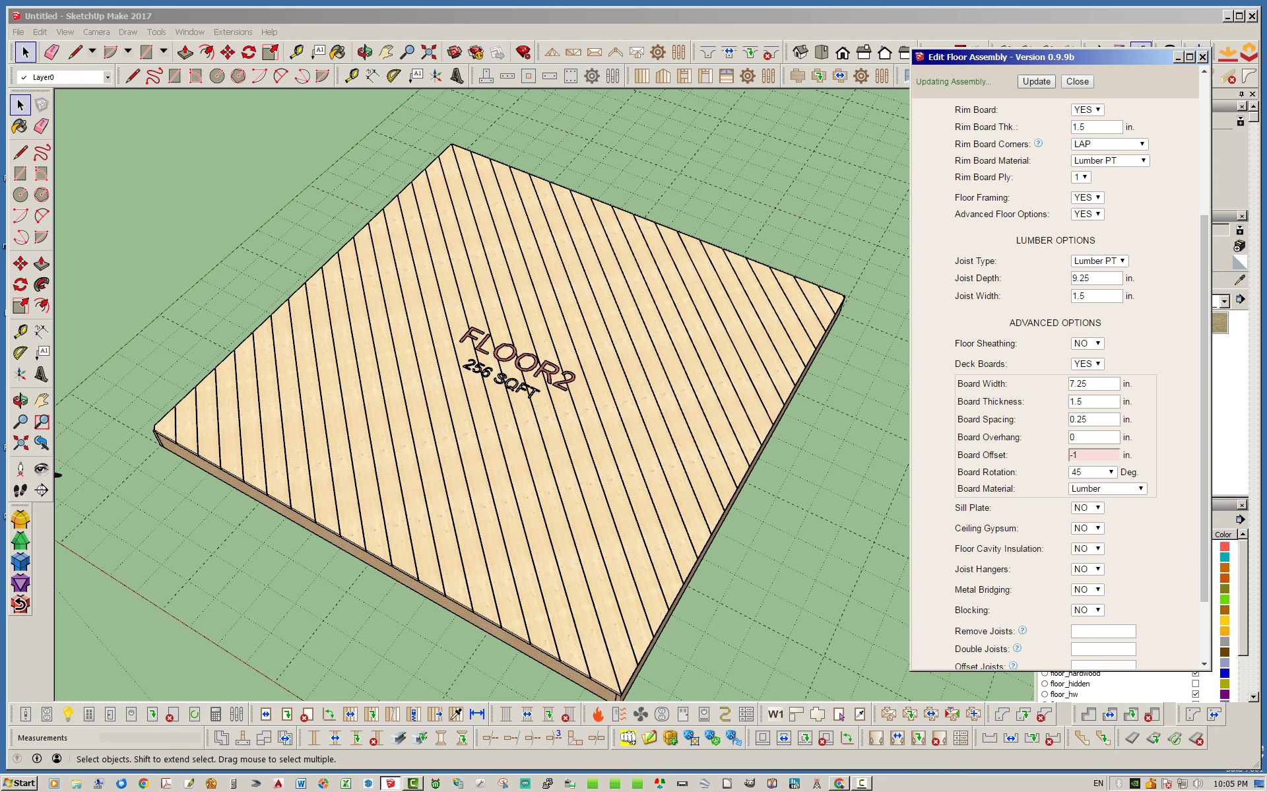
{"action": "scroll", "coordinate": [833, 277], "scroll_direction": "up", "scroll_amount": 6}
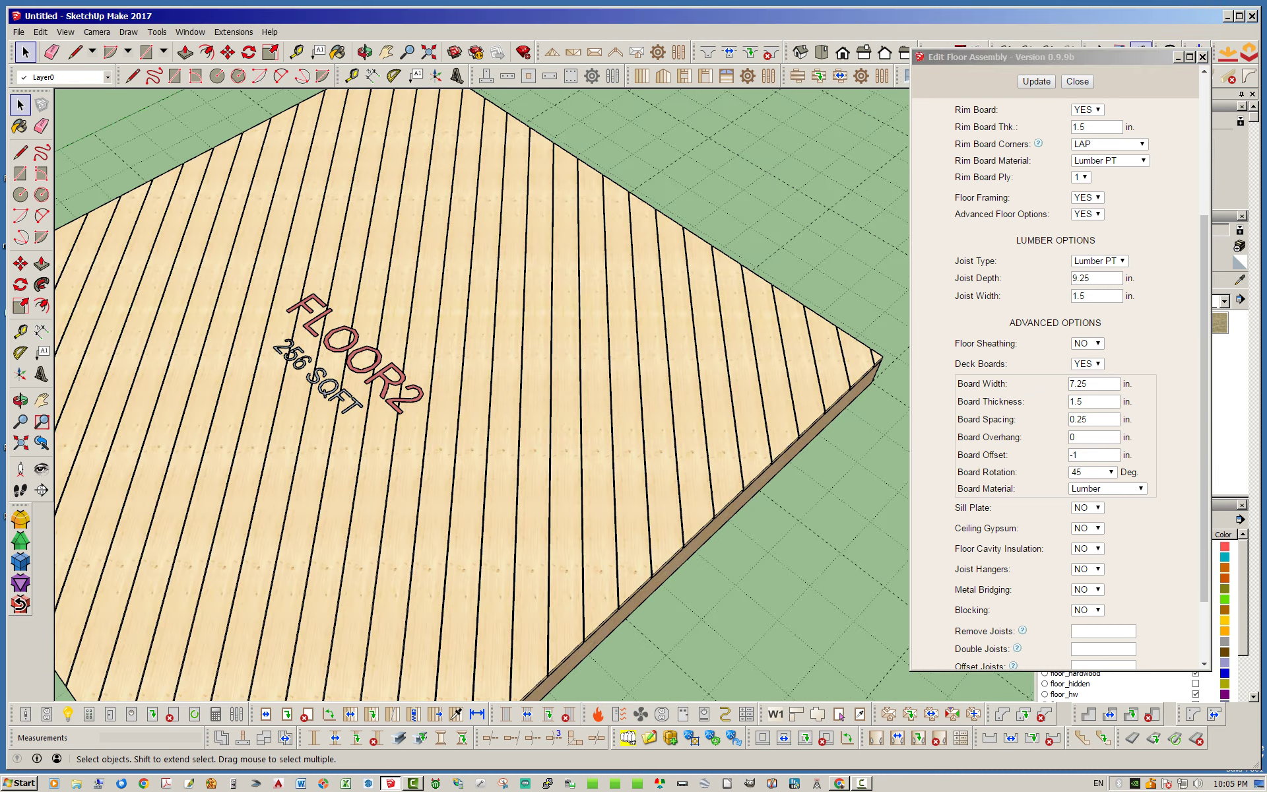
{"action": "scroll", "coordinate": [871, 350], "scroll_direction": "up", "scroll_amount": 6}
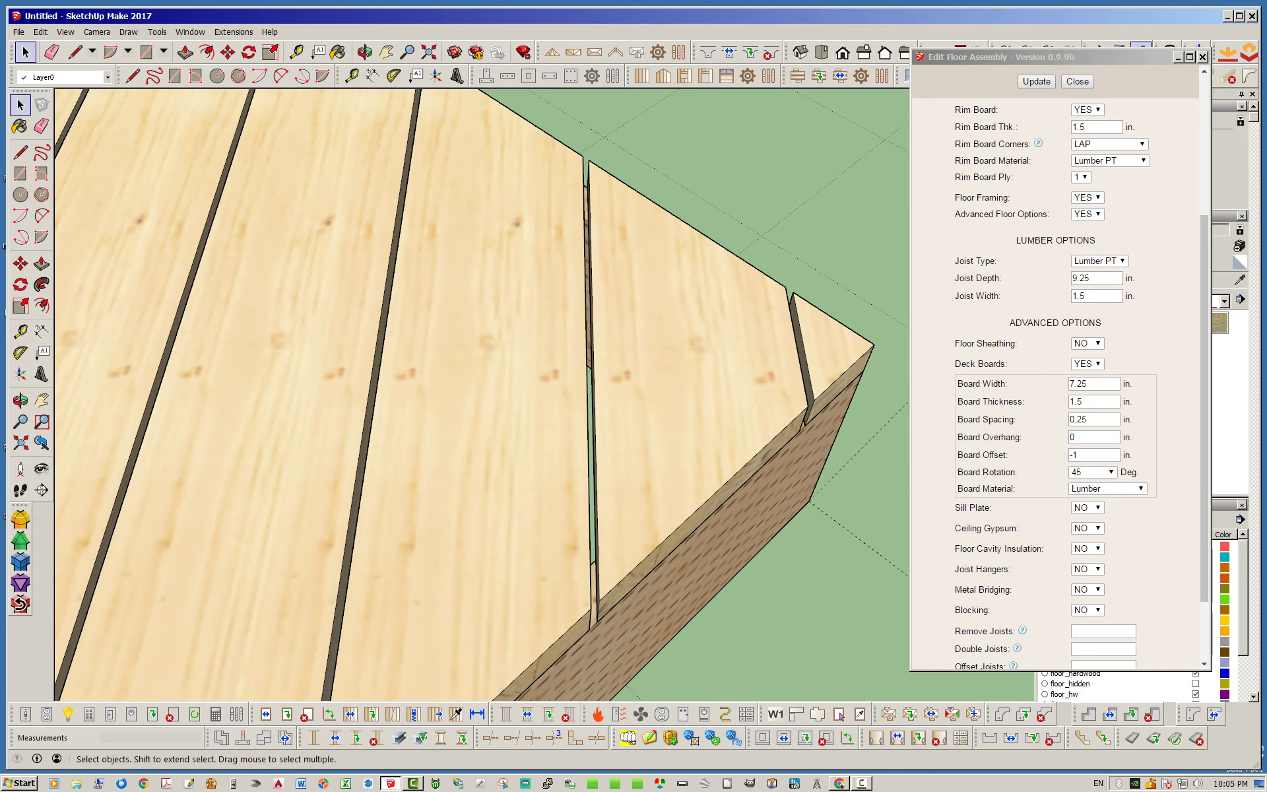
{"action": "scroll", "coordinate": [871, 349], "scroll_direction": "down", "scroll_amount": 10}
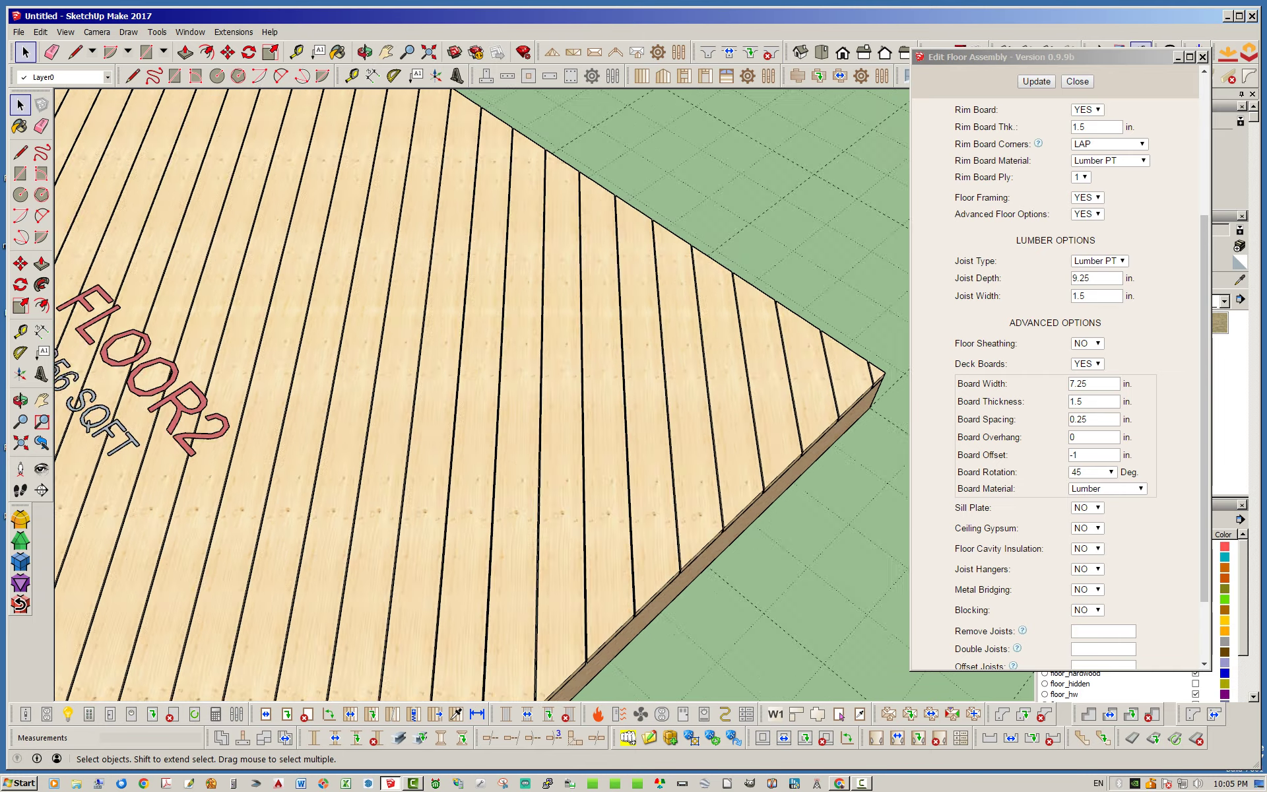
{"action": "scroll", "coordinate": [329, 393], "scroll_direction": "up", "scroll_amount": 5}
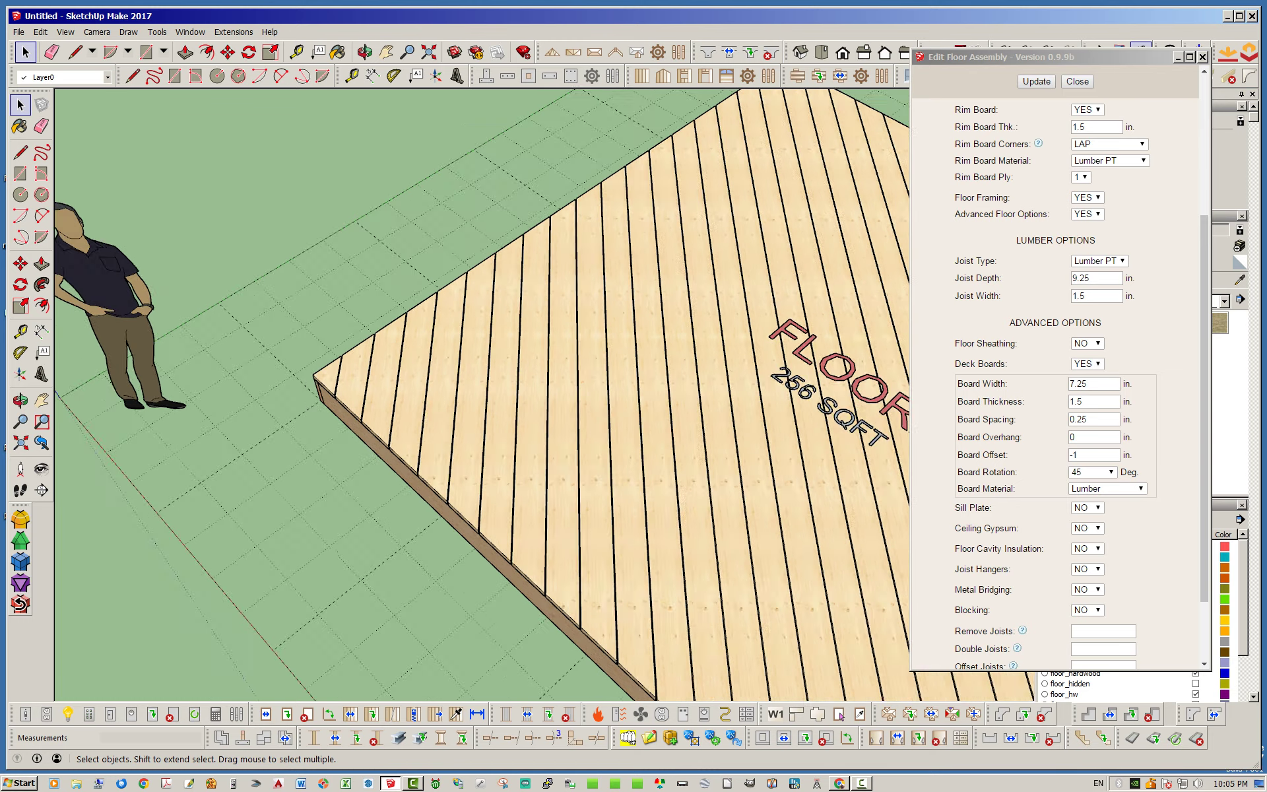
{"action": "scroll", "coordinate": [328, 393], "scroll_direction": "down", "scroll_amount": 4}
Set the board offset to -2 in., update the floor assembly and inspect the corner boards.
{"action": "double_click", "coordinate": [1076, 455]}
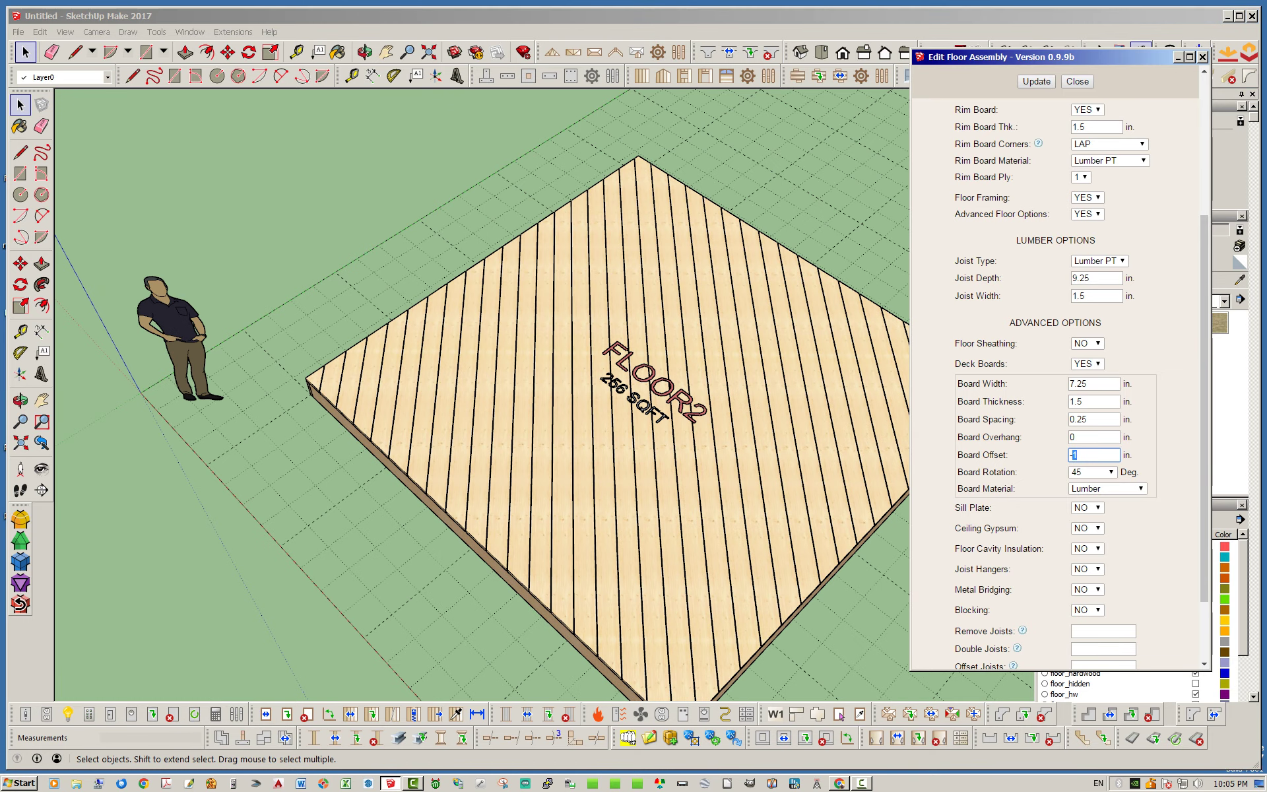
{"action": "type", "text": "2"}
{"action": "left_click", "coordinate": [1036, 82]}
{"action": "key", "text": "Return"}
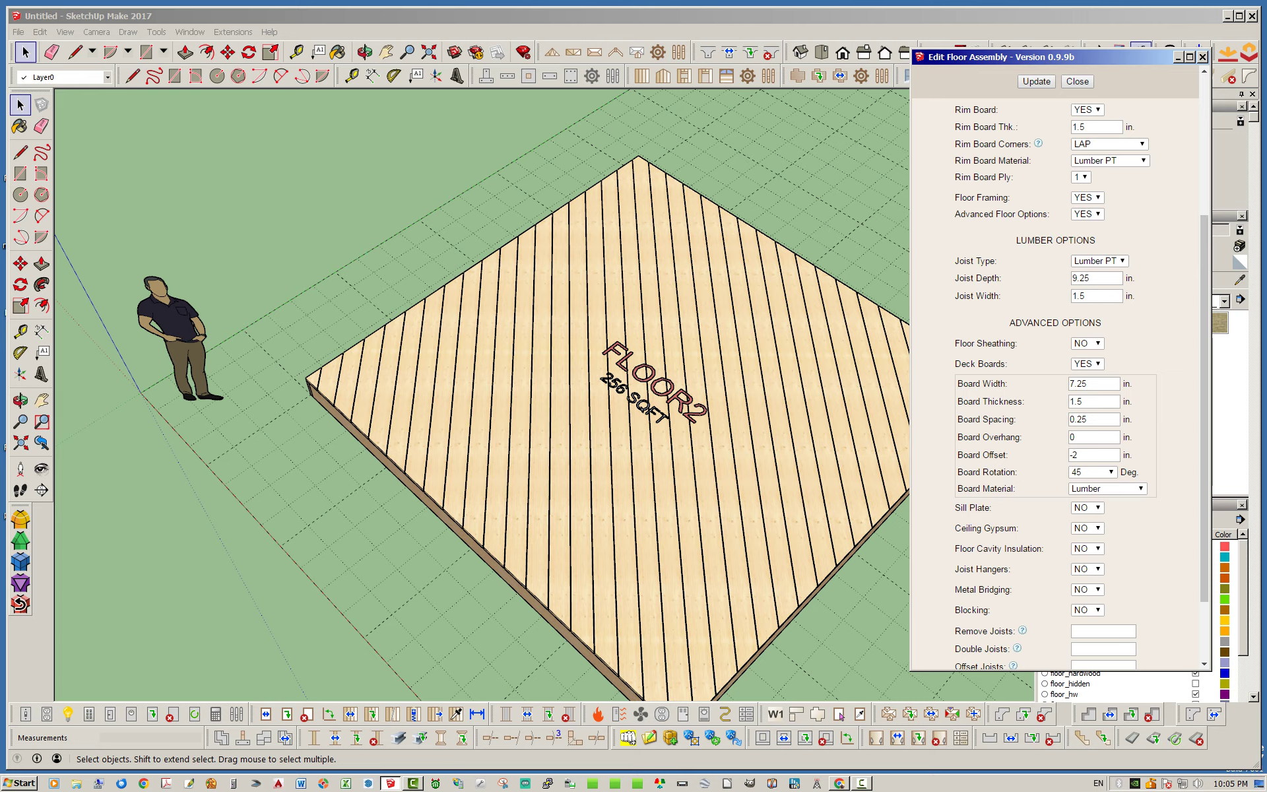
{"action": "scroll", "coordinate": [825, 422], "scroll_direction": "up", "scroll_amount": 6}
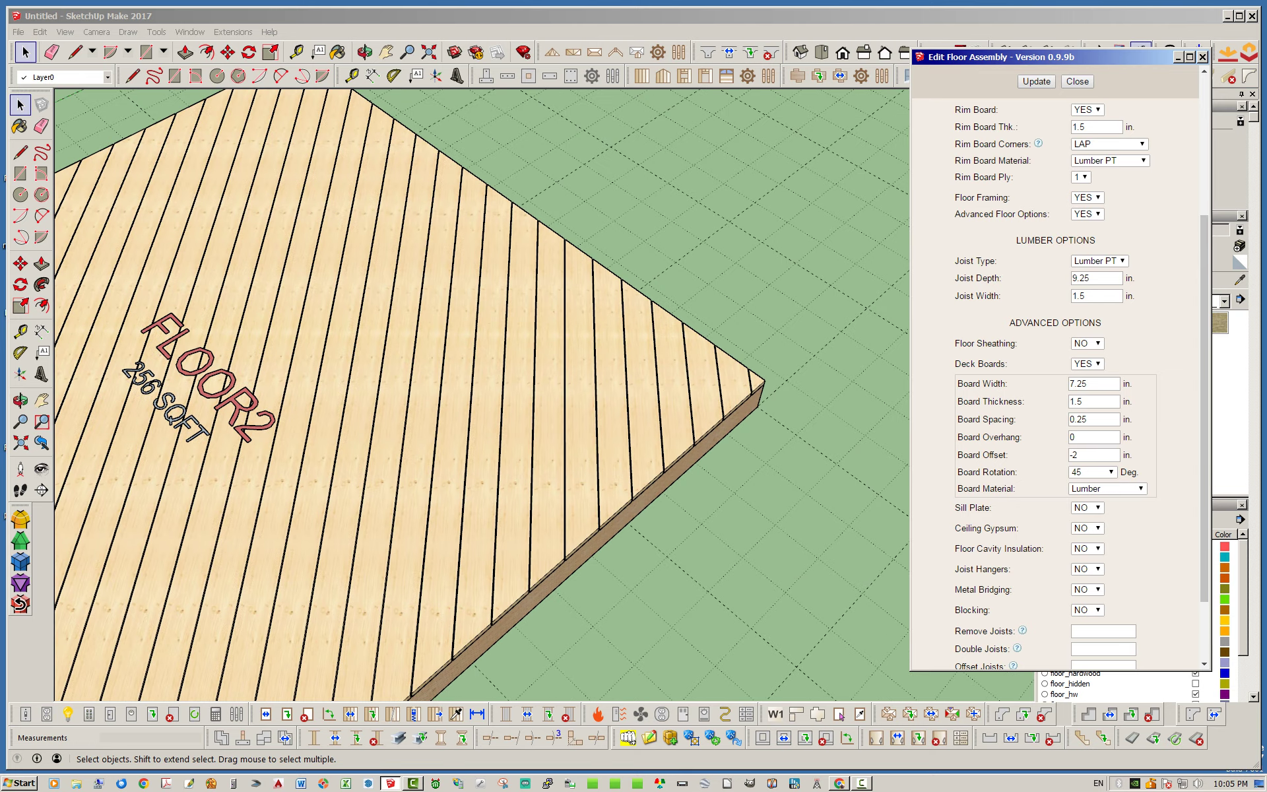
{"action": "scroll", "coordinate": [825, 422], "scroll_direction": "down", "scroll_amount": 6}
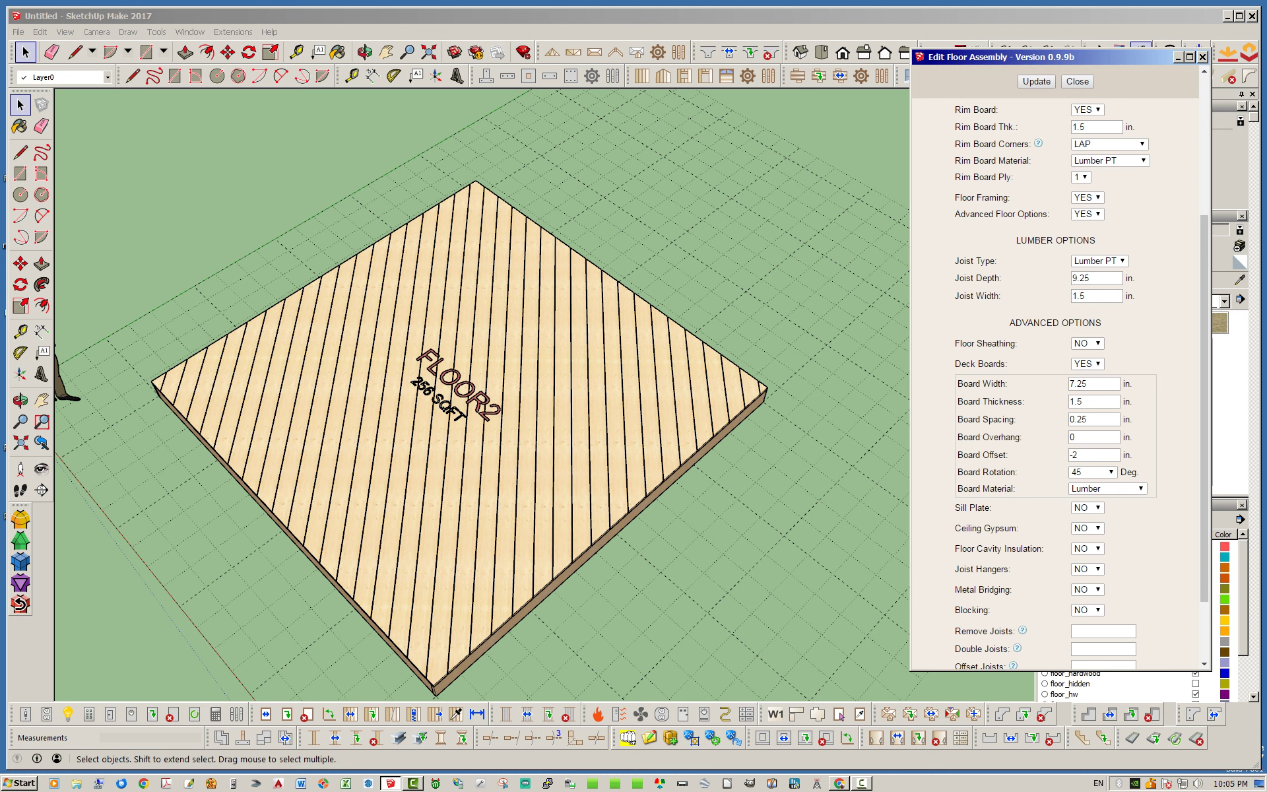
Set the board offset to -3 in. and update the floor assembly.
{"action": "type", "text": "3"}
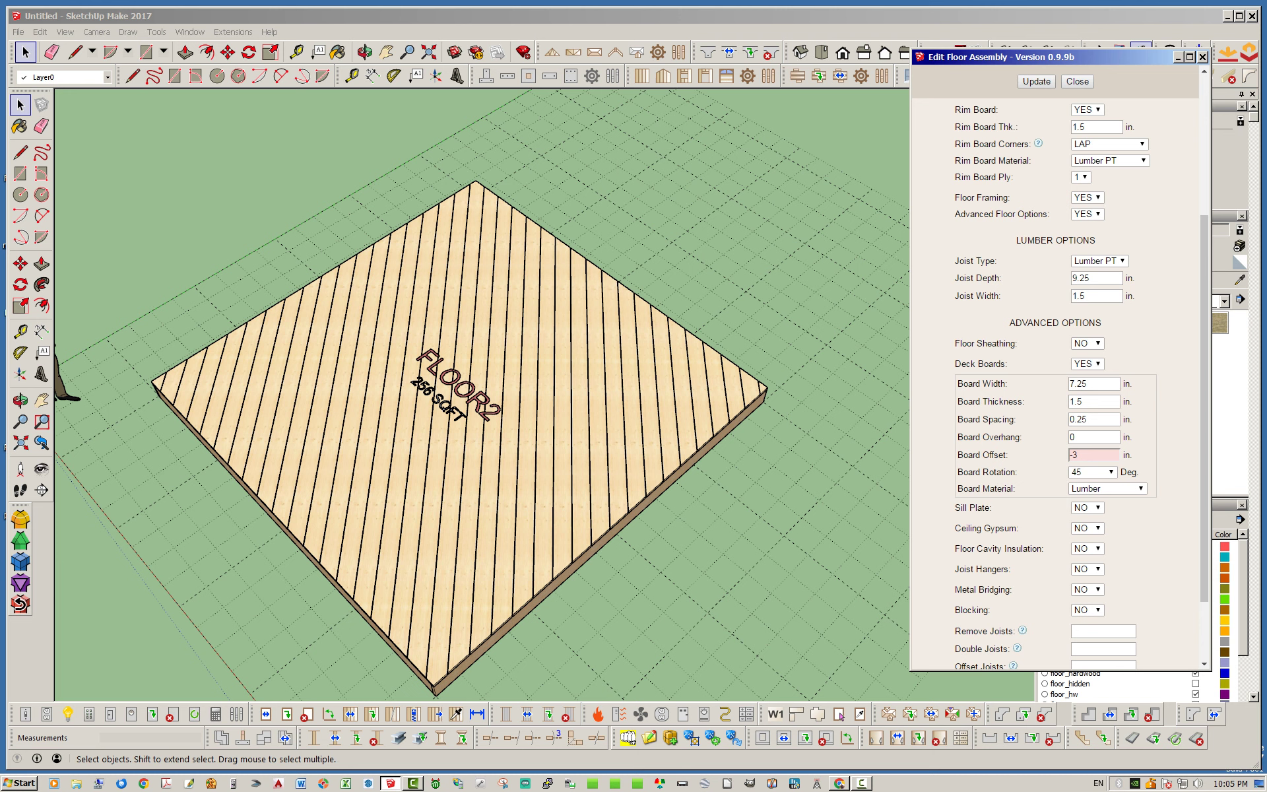
{"action": "left_click", "coordinate": [1036, 82]}
{"action": "mouse_move", "coordinate": [422, 422]}
{"action": "middle_mouse_down"}
{"action": "mouse_move", "coordinate": [548, 415]}
{"action": "mouse_move", "coordinate": [539, 423]}
{"action": "middle_mouse_up"}
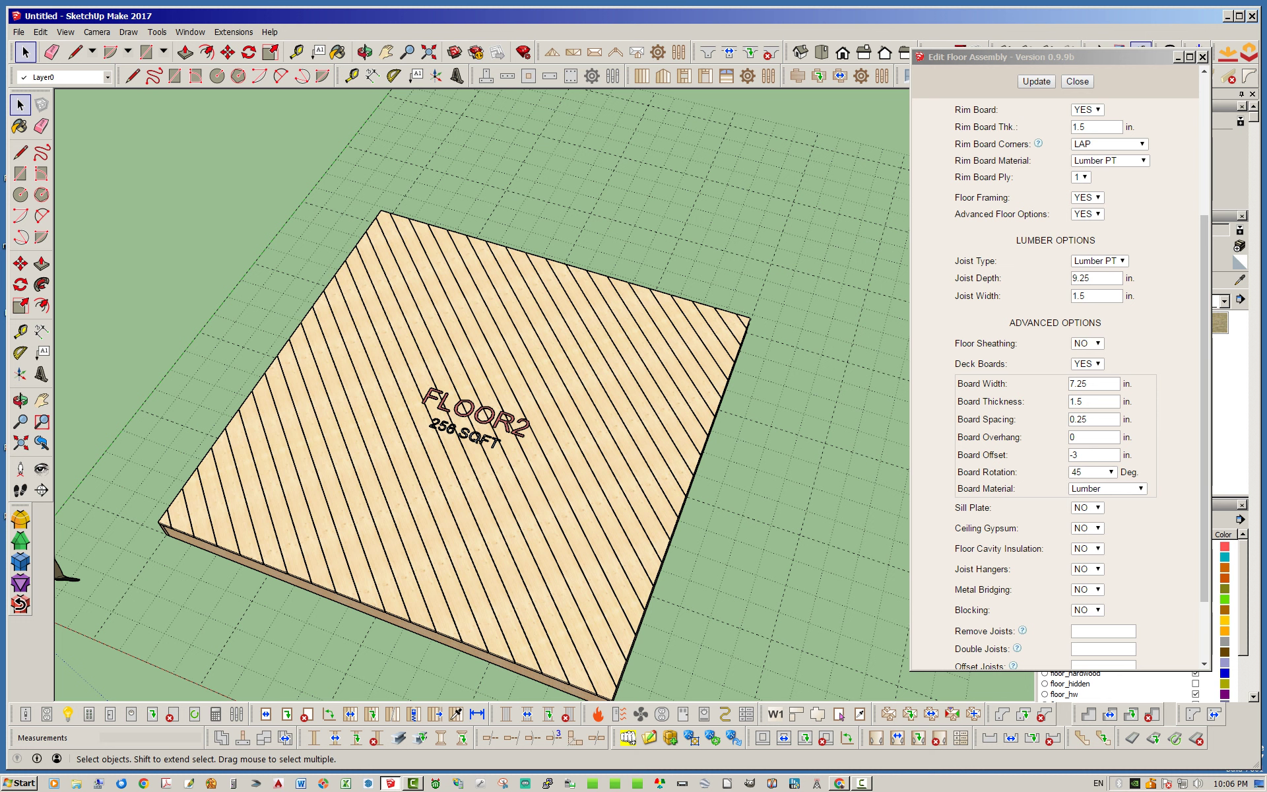
Set both the deck board rotation and the board offset to 0 and update the floor assembly.
{"action": "left_click", "coordinate": [1093, 473]}
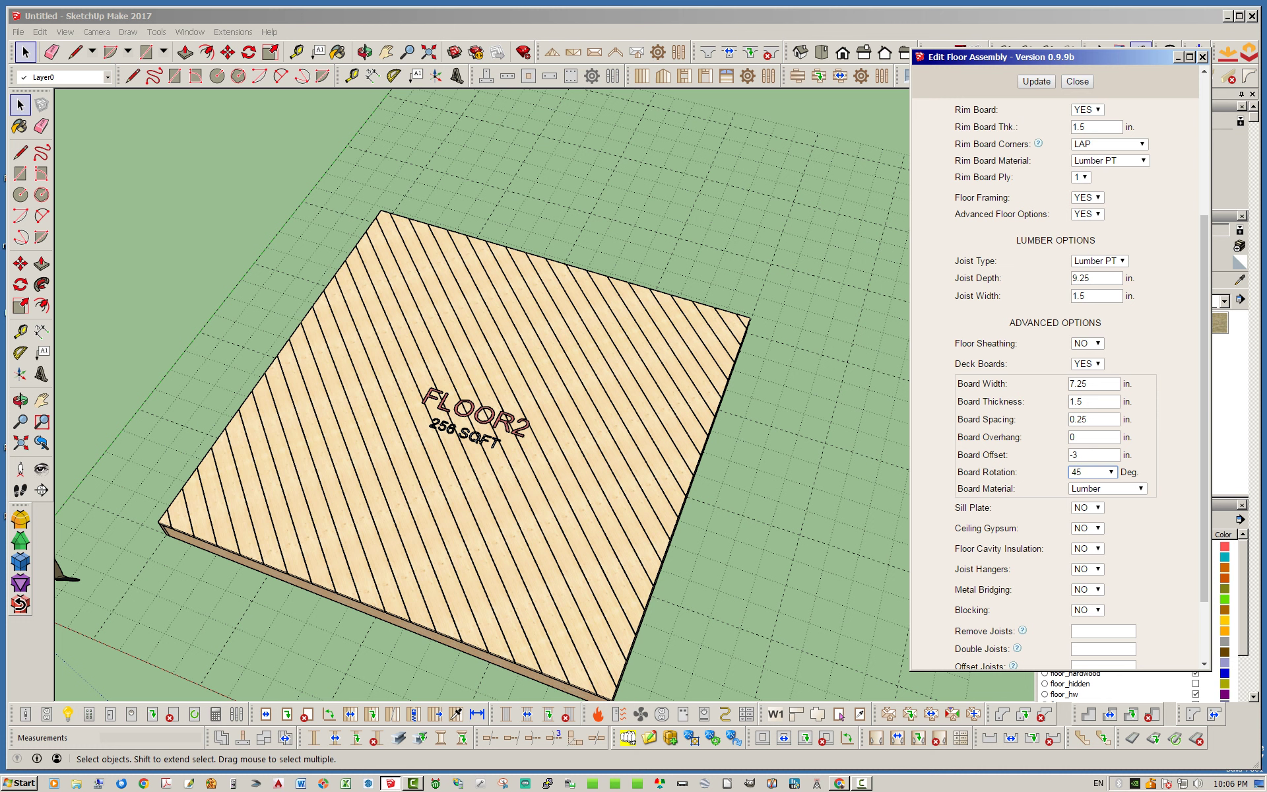
{"action": "left_click", "coordinate": [1092, 485]}
{"action": "left_click", "coordinate": [1085, 456]}
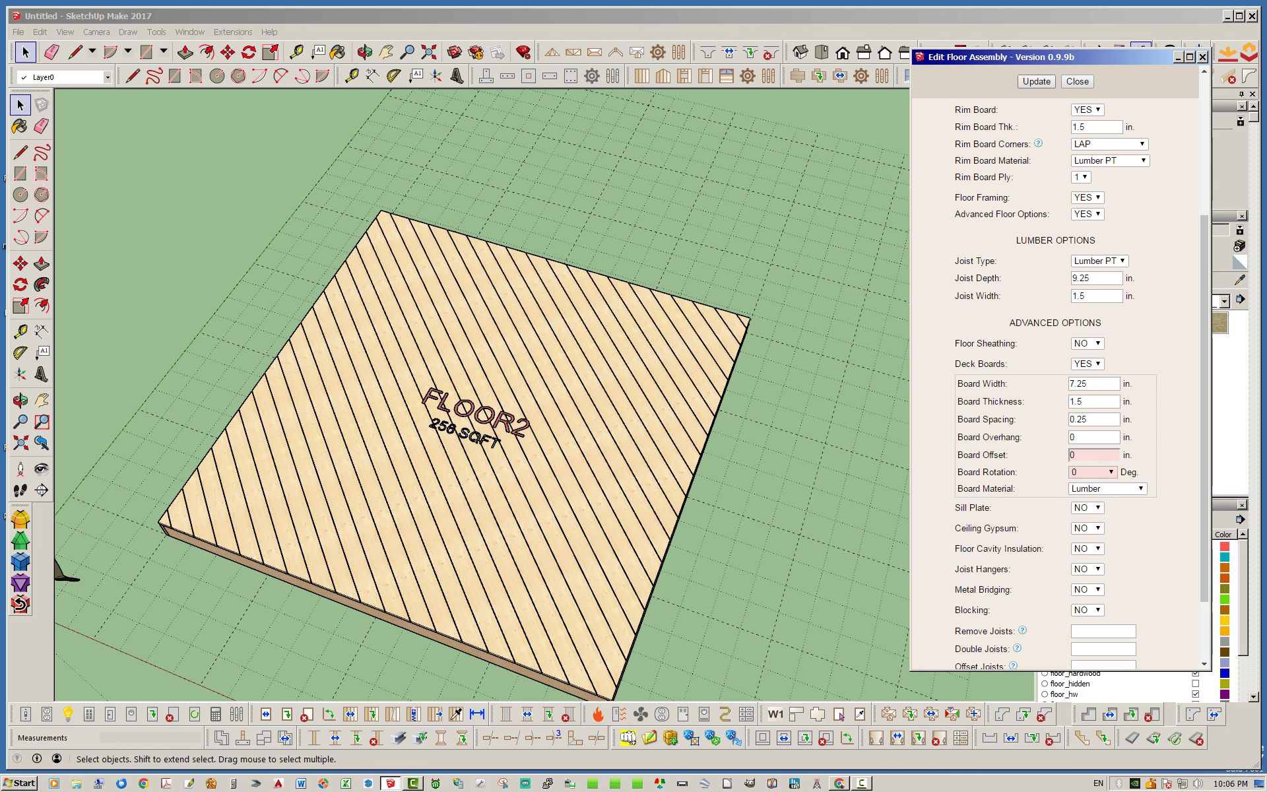
{"action": "left_click", "coordinate": [1036, 81]}
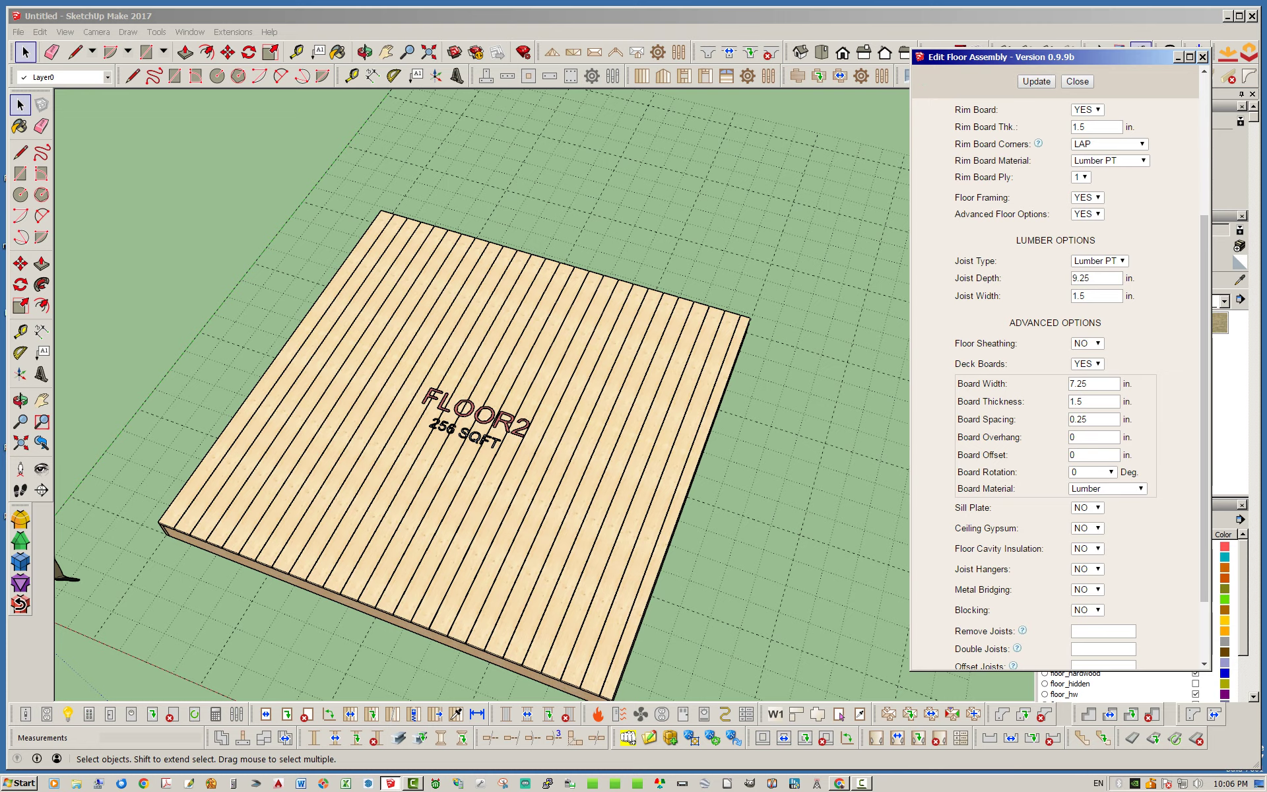
{"action": "mouse_move", "coordinate": [462, 462]}
{"action": "middle_mouse_down"}
{"action": "mouse_move", "coordinate": [528, 422]}
{"action": "mouse_move", "coordinate": [517, 437]}
{"action": "middle_mouse_up"}
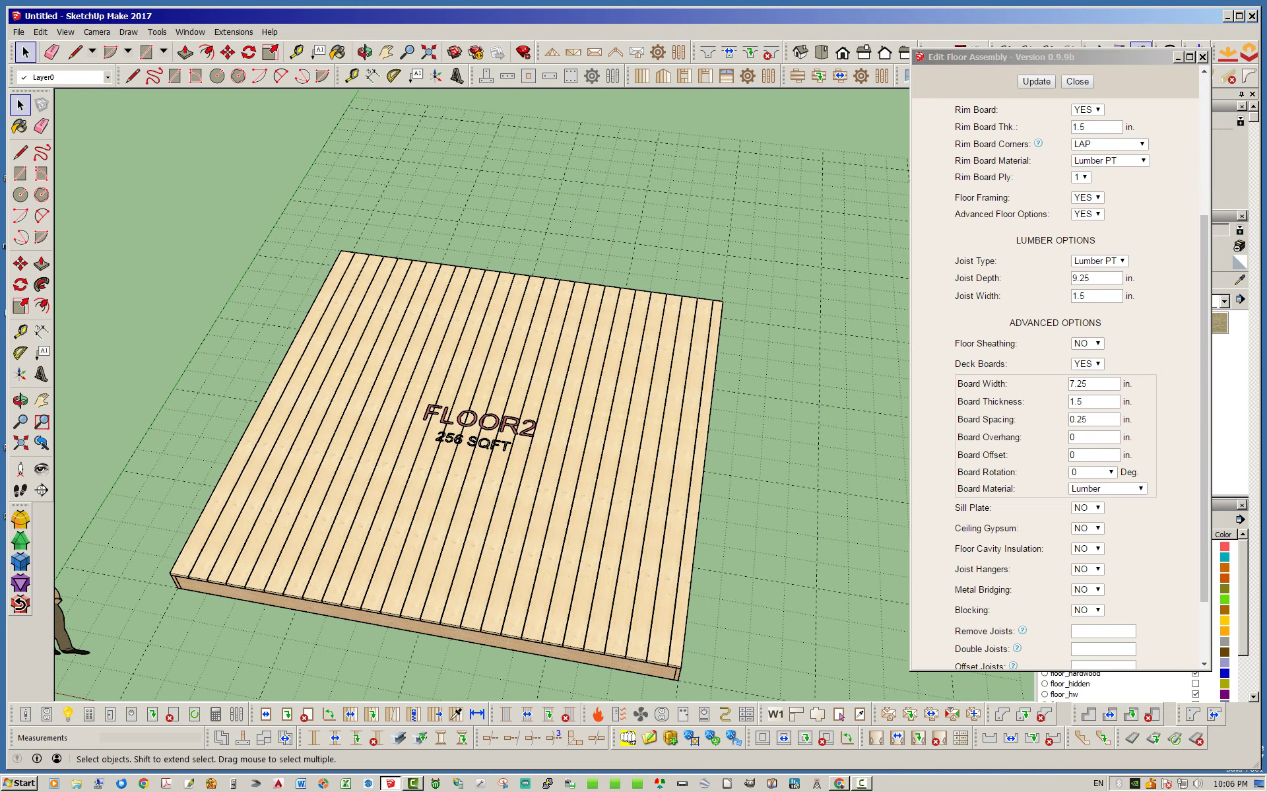
Set the board overhang to 1 in., update the floor assembly and inspect the deck's edge from a low angle.
{"action": "scroll", "coordinate": [567, 465], "scroll_direction": "down", "scroll_amount": 2}
{"action": "scroll", "coordinate": [317, 547], "scroll_direction": "up", "scroll_amount": 8}
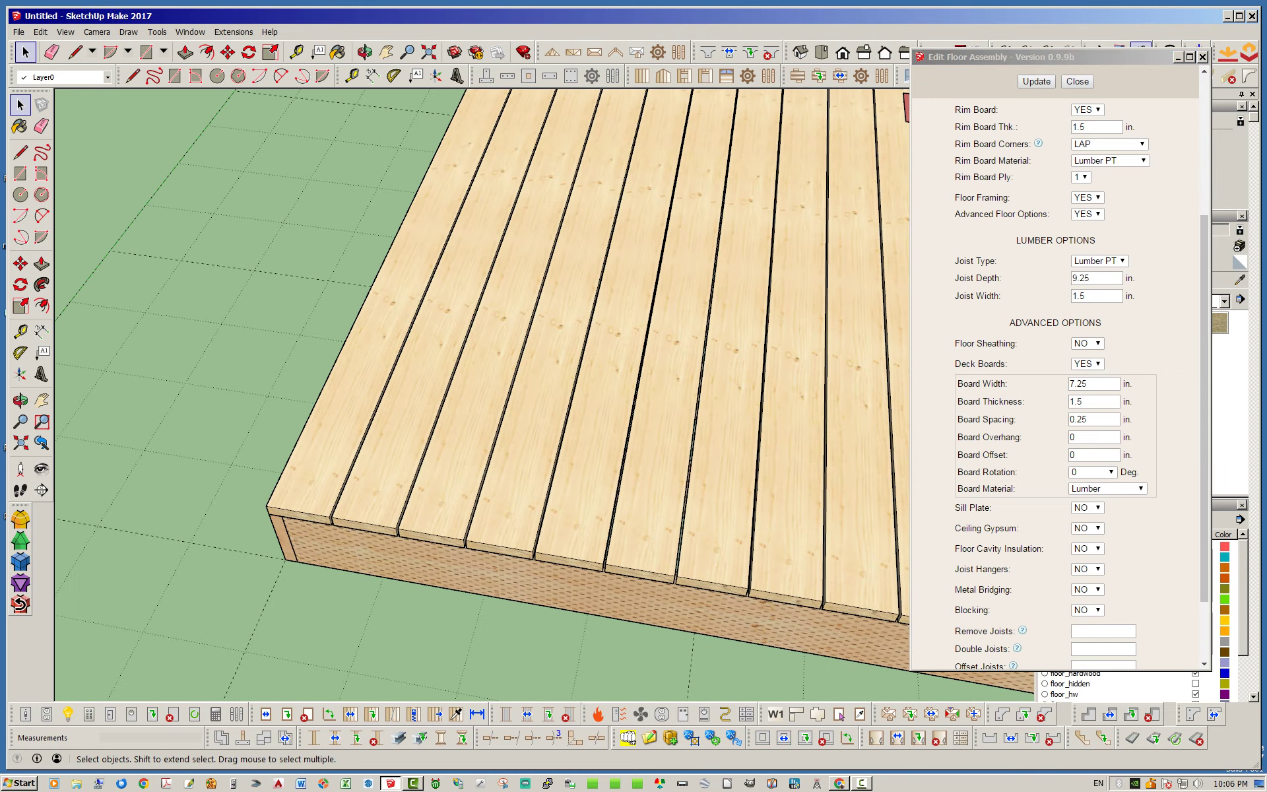
{"action": "middle_click_drag", "start_coordinate": [369, 528], "coordinate": [425, 518]}
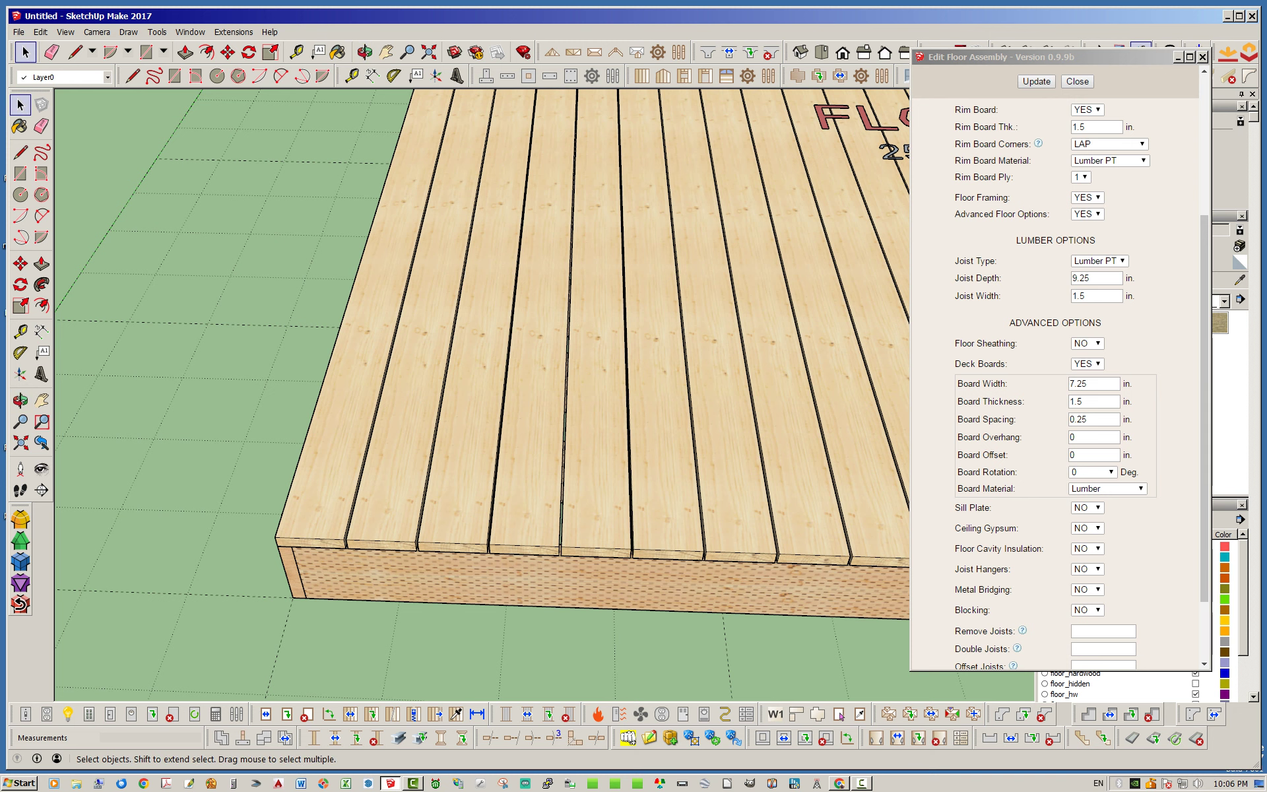
{"action": "double_click", "coordinate": [1077, 437]}
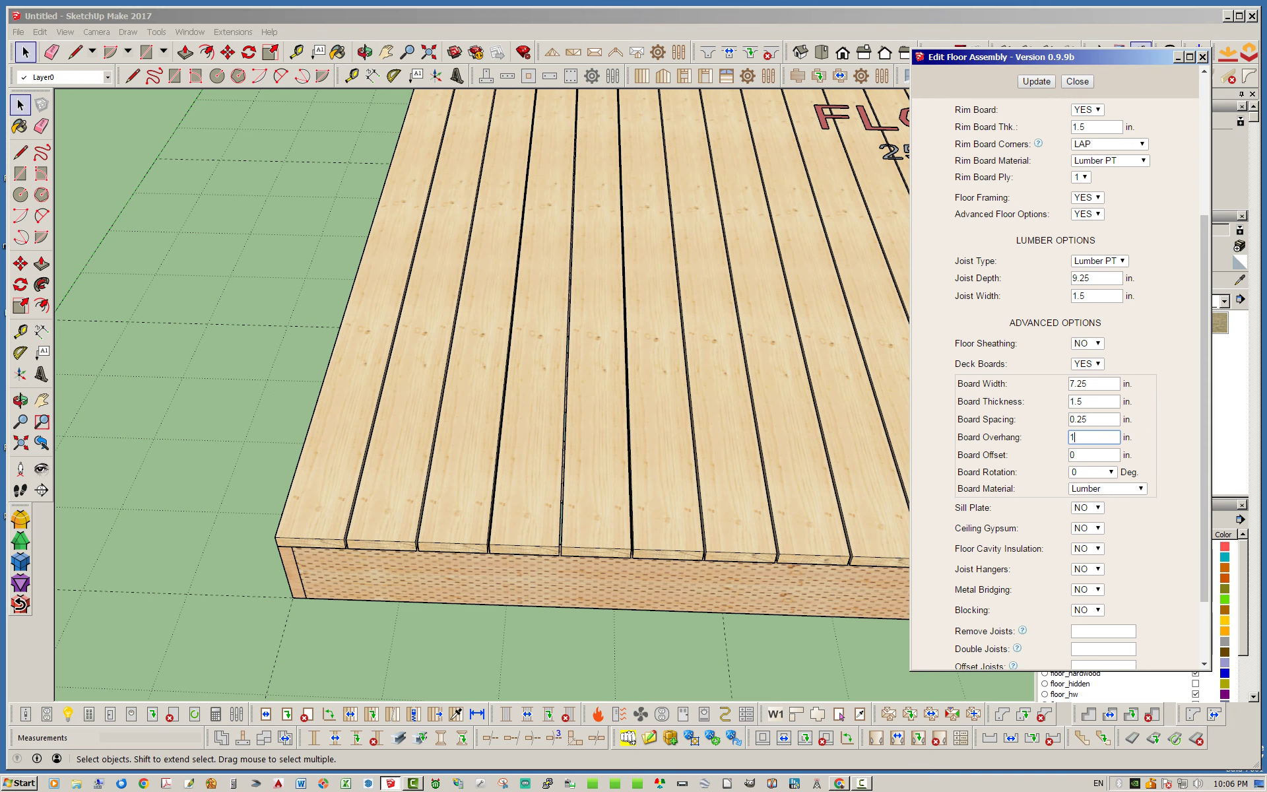
{"action": "type", "text": "1"}
{"action": "key", "text": "Return"}
{"action": "scroll", "coordinate": [581, 488], "scroll_direction": "down", "scroll_amount": 2}
{"action": "middle_click_drag", "start_coordinate": [581, 488], "coordinate": [521, 468]}
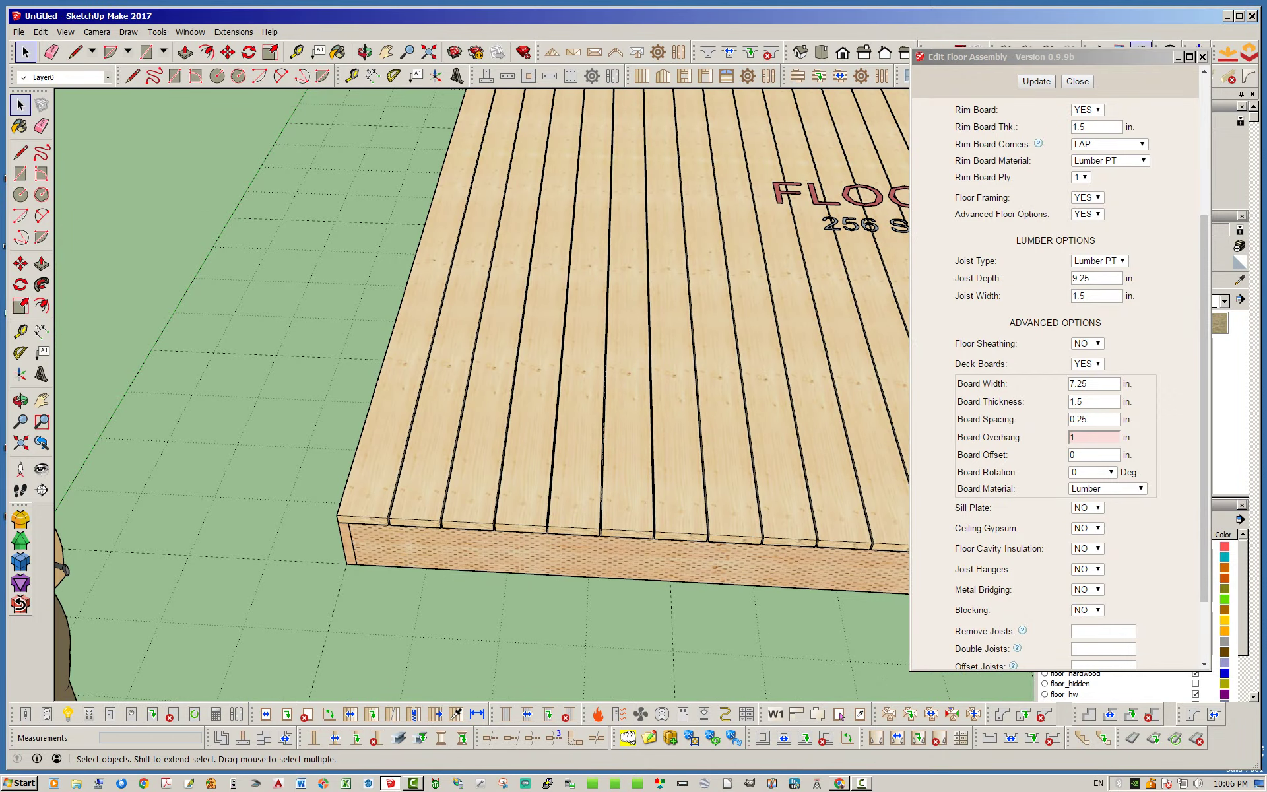
{"action": "left_click", "coordinate": [1036, 82]}
{"action": "middle_click_drag", "start_coordinate": [581, 502], "coordinate": [660, 336]}
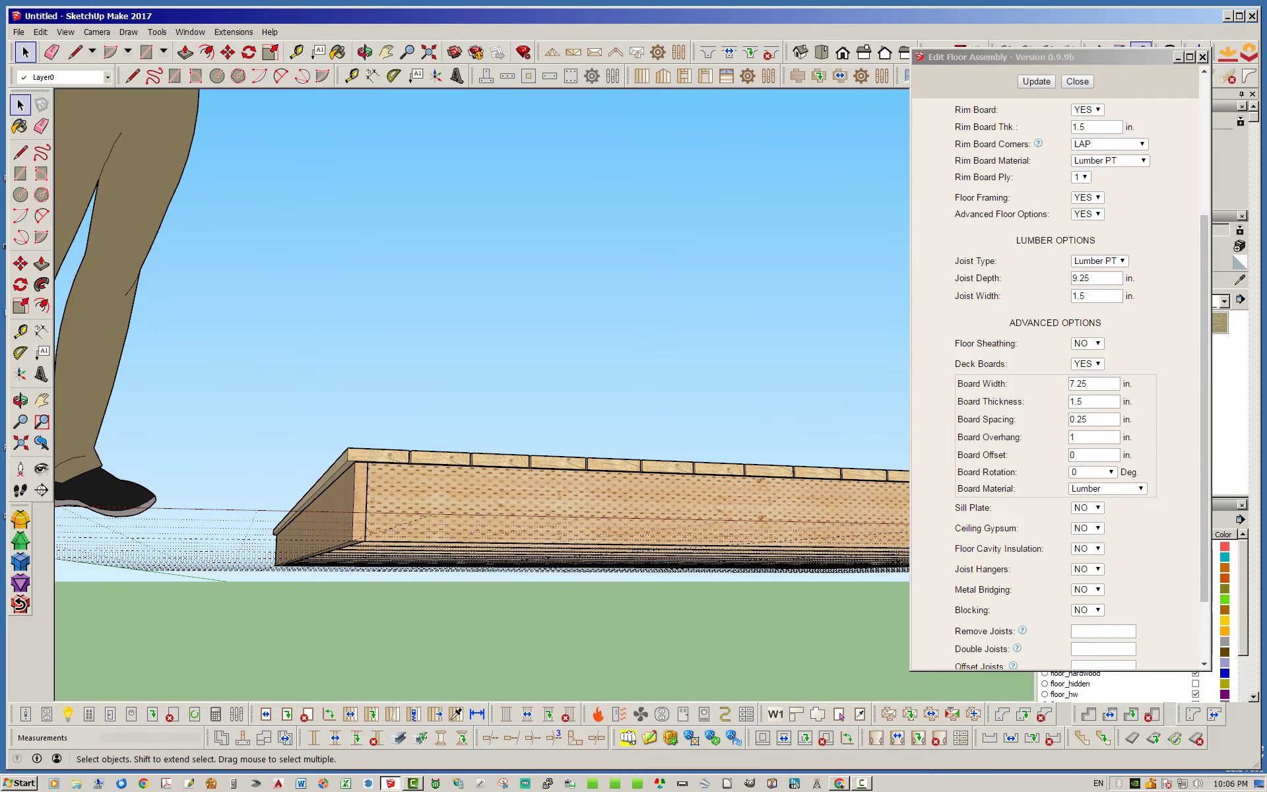
Examine the deck board overhang at the rim board corners from below and the deck layout from above.
{"action": "middle_click_drag", "start_coordinate": [620, 462], "coordinate": [277, 415]}
{"action": "scroll", "coordinate": [264, 426], "scroll_direction": "down", "scroll_amount": 2}
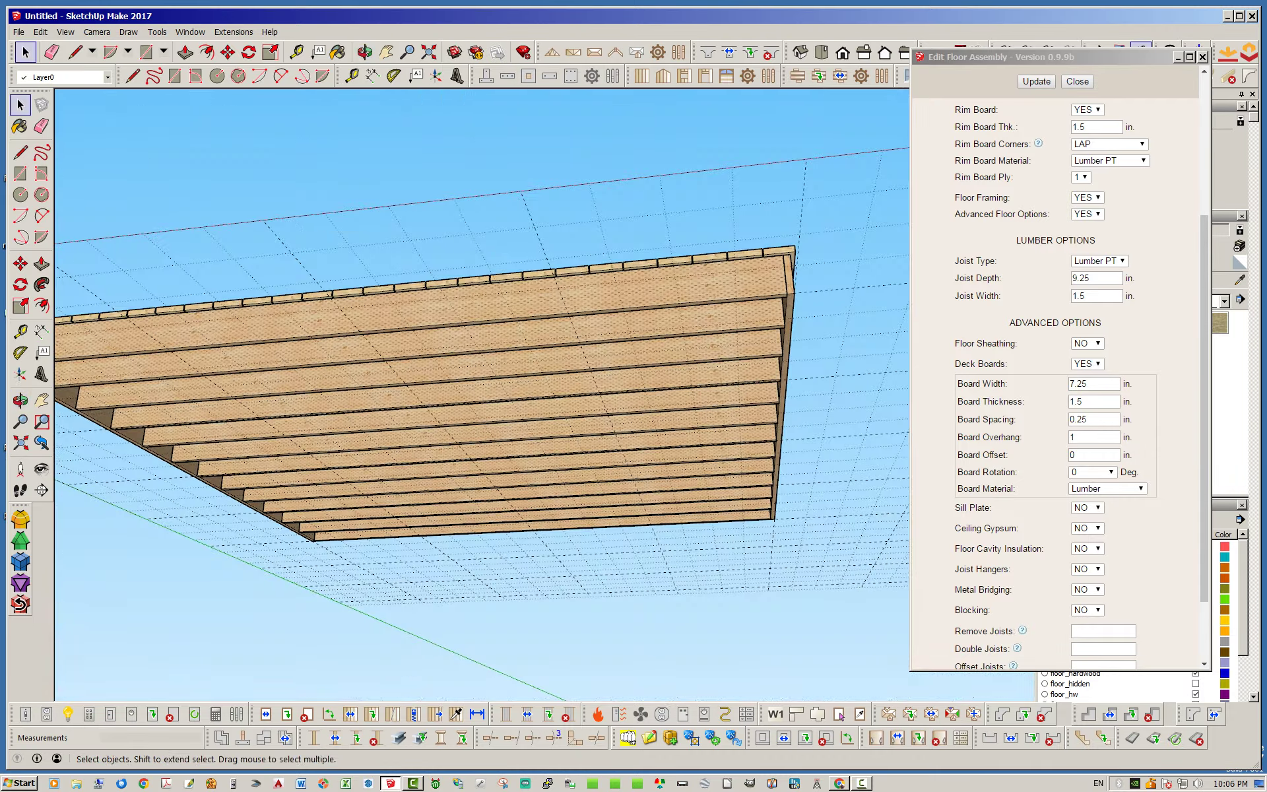
{"action": "scroll", "coordinate": [790, 257], "scroll_direction": "up", "scroll_amount": 7}
{"action": "middle_click_drag", "start_coordinate": [785, 264], "coordinate": [647, 410]}
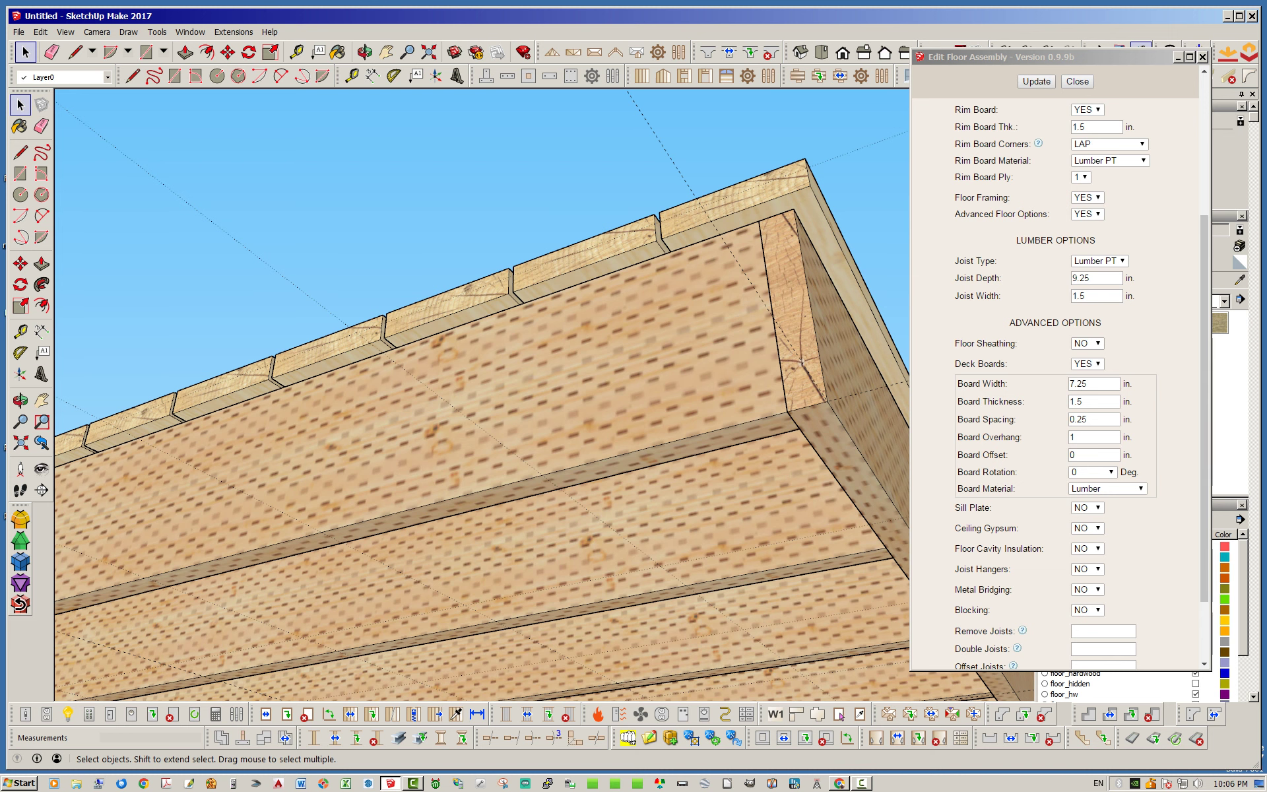
{"action": "middle_click_drag", "start_coordinate": [647, 409], "coordinate": [726, 419]}
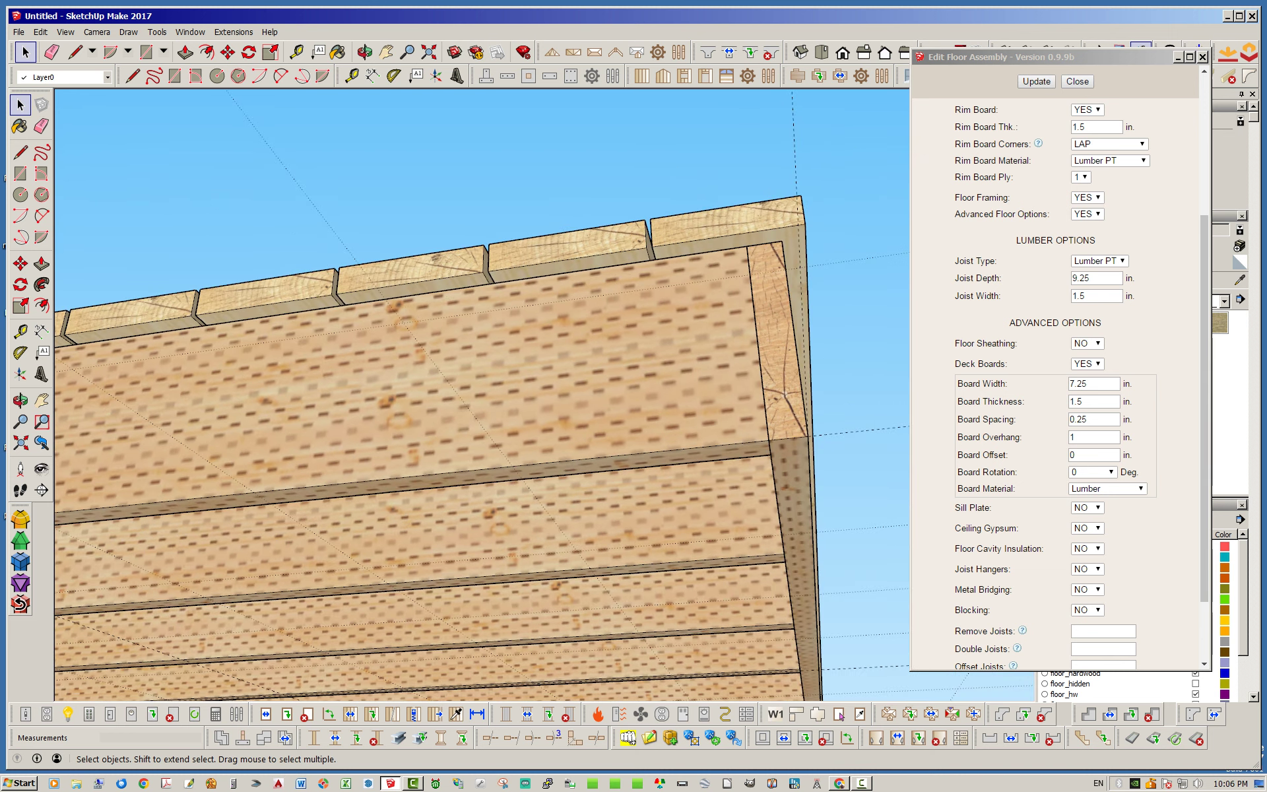
{"action": "scroll", "coordinate": [482, 396], "scroll_direction": "down", "scroll_amount": 10}
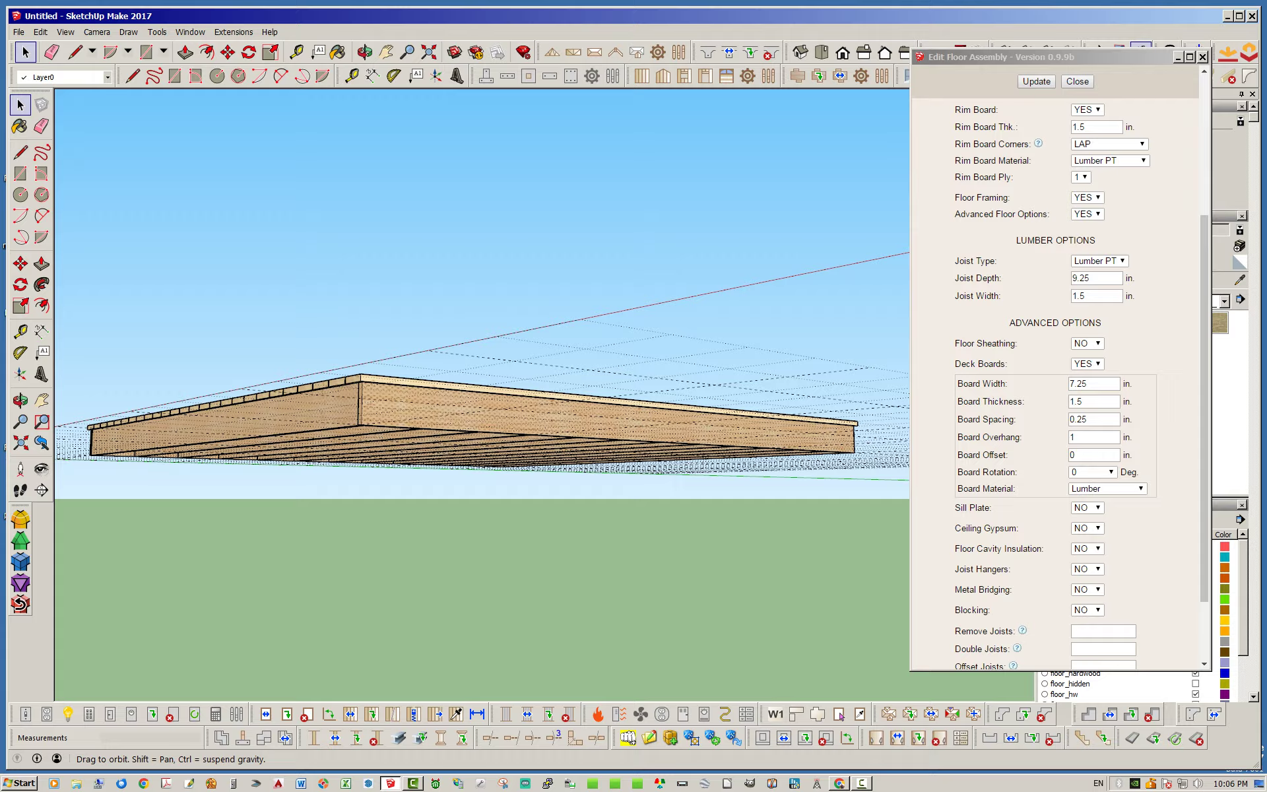
{"action": "middle_click_drag", "start_coordinate": [481, 396], "coordinate": [498, 336]}
{"action": "scroll", "coordinate": [498, 337], "scroll_direction": "up", "scroll_amount": 5}
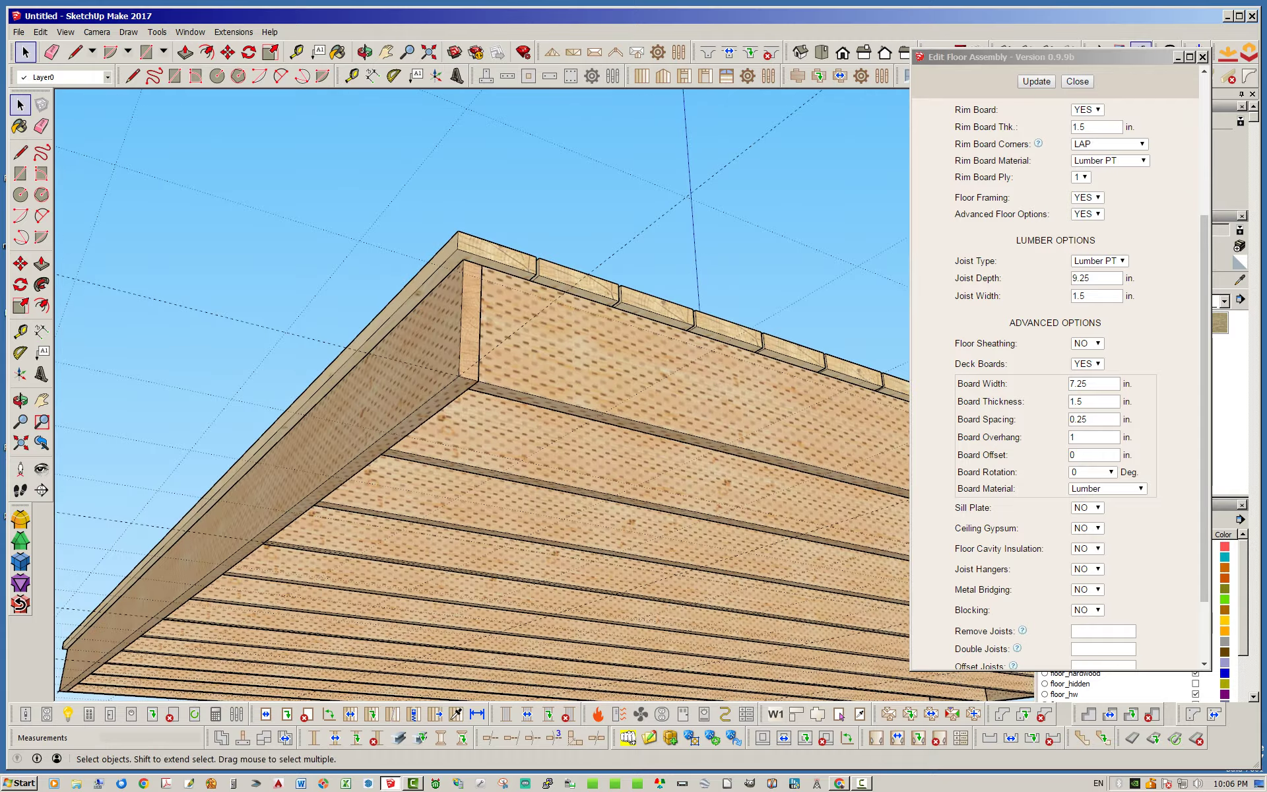
{"action": "scroll", "coordinate": [528, 382], "scroll_direction": "down", "scroll_amount": 6}
{"action": "middle_click_drag", "start_coordinate": [528, 383], "coordinate": [614, 574]}
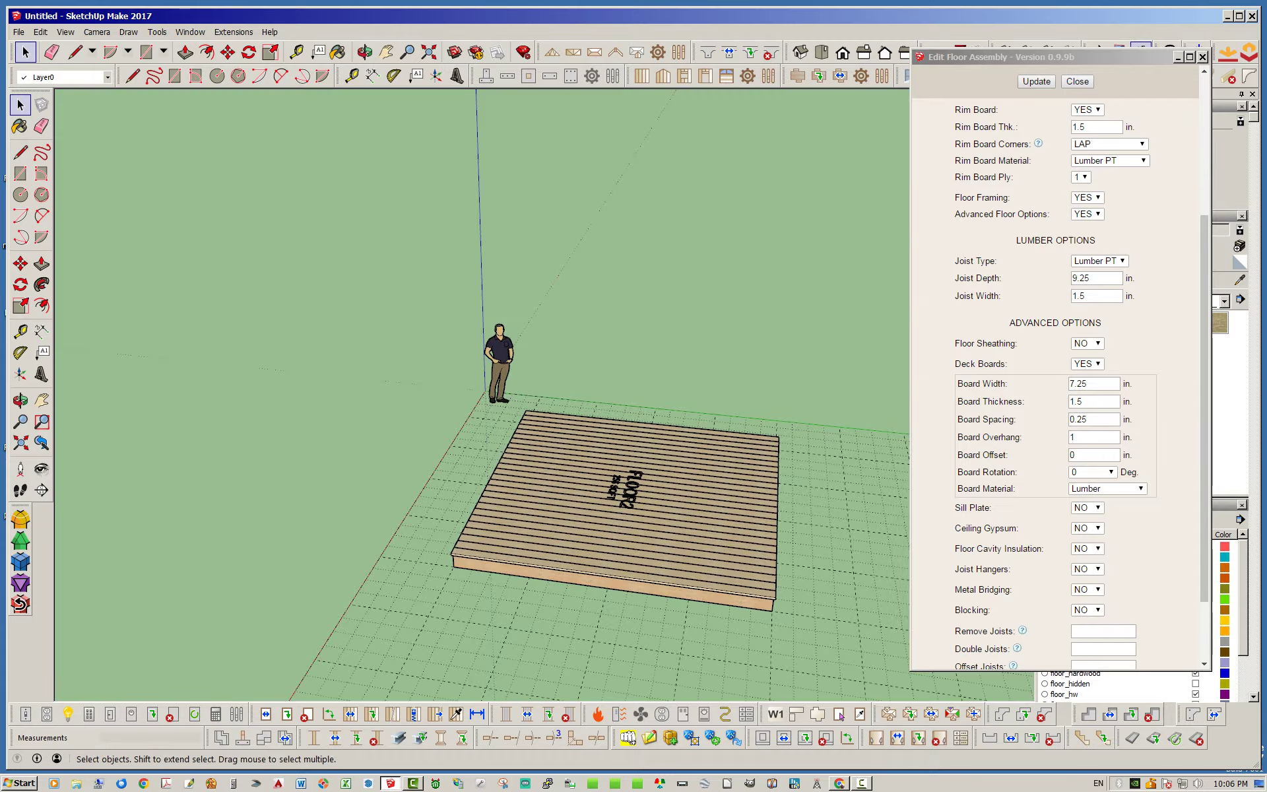
{"action": "middle_click_drag", "start_coordinate": [568, 317], "coordinate": [825, 357]}
{"action": "scroll", "coordinate": [688, 409], "scroll_direction": "up", "scroll_amount": 4}
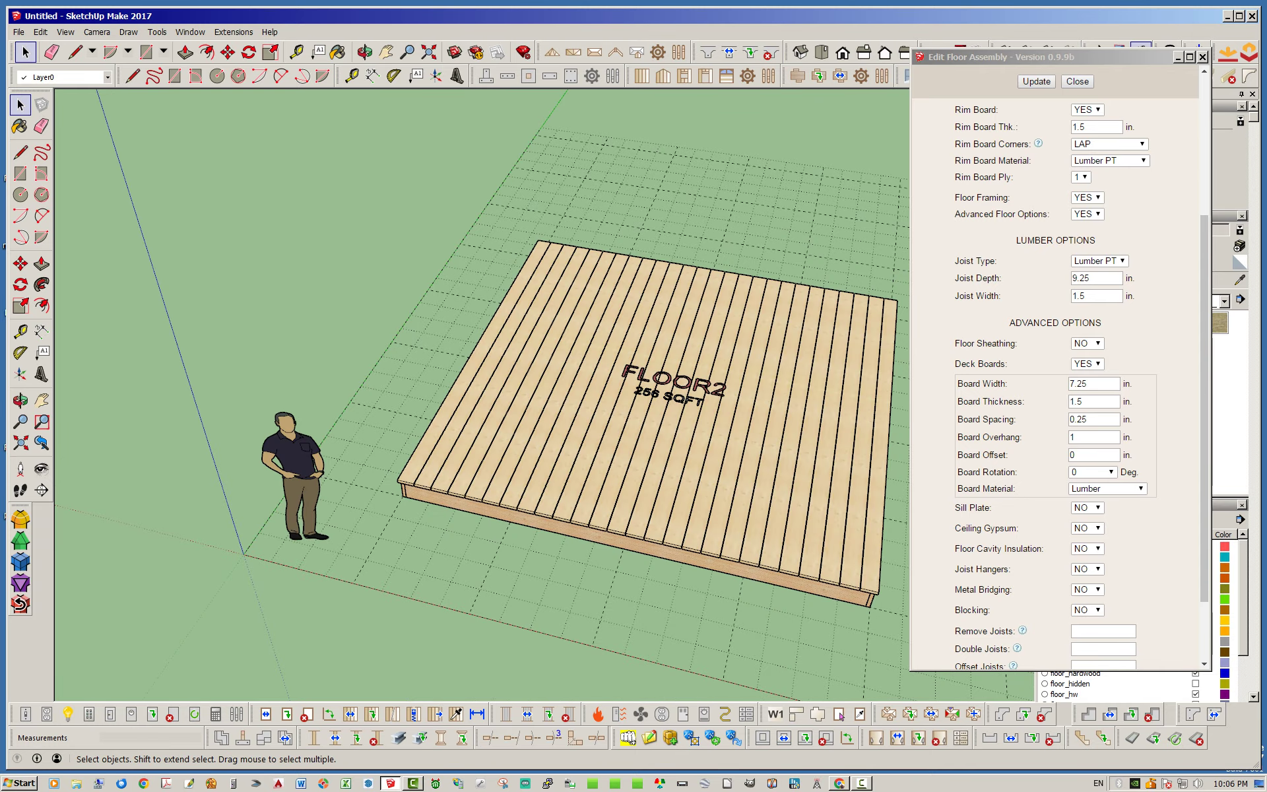
{"action": "middle_click_drag", "start_coordinate": [647, 409], "coordinate": [607, 390]}
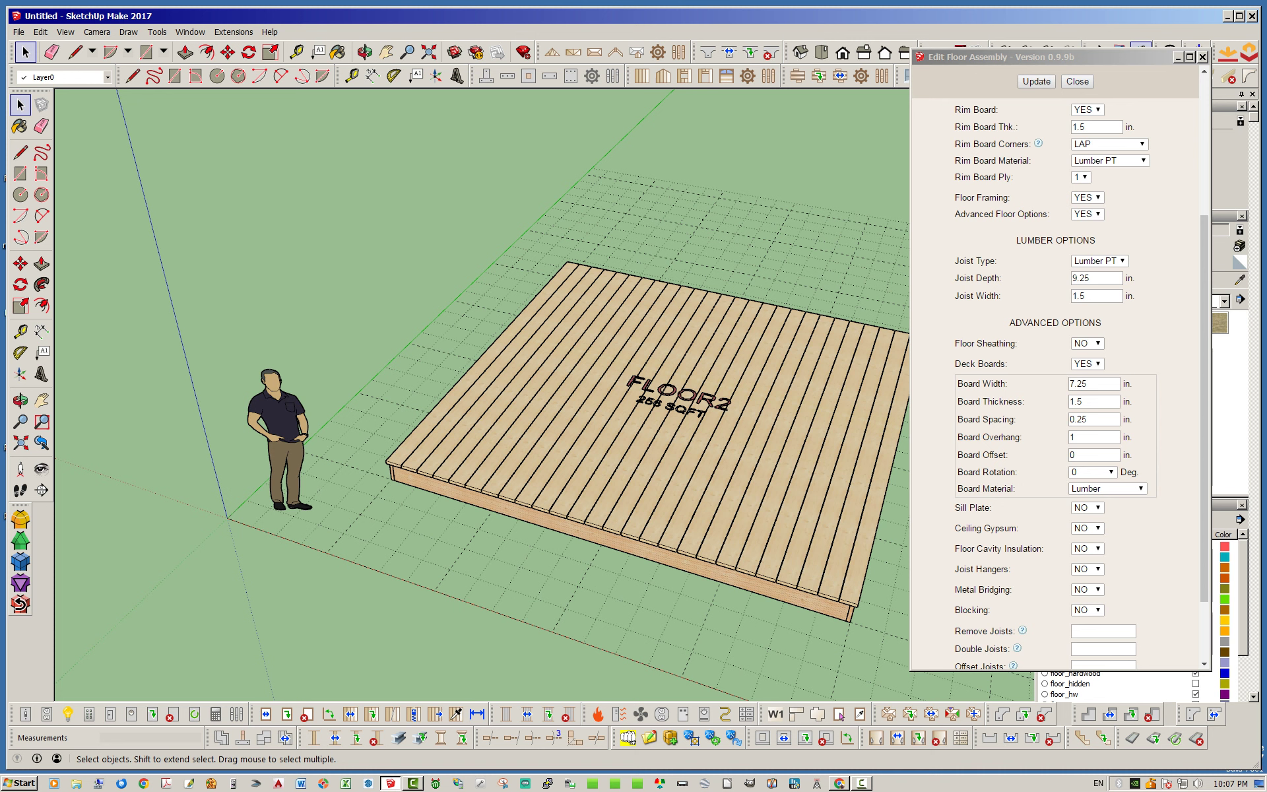
Set the deck board material to Lumber PT, update the floor assembly and inspect the boards at the corner.
{"action": "middle_click_drag", "start_coordinate": [812, 541], "coordinate": [647, 495]}
{"action": "scroll", "coordinate": [693, 561], "scroll_direction": "up", "scroll_amount": 3}
{"action": "scroll", "coordinate": [517, 575], "scroll_direction": "up", "scroll_amount": 5}
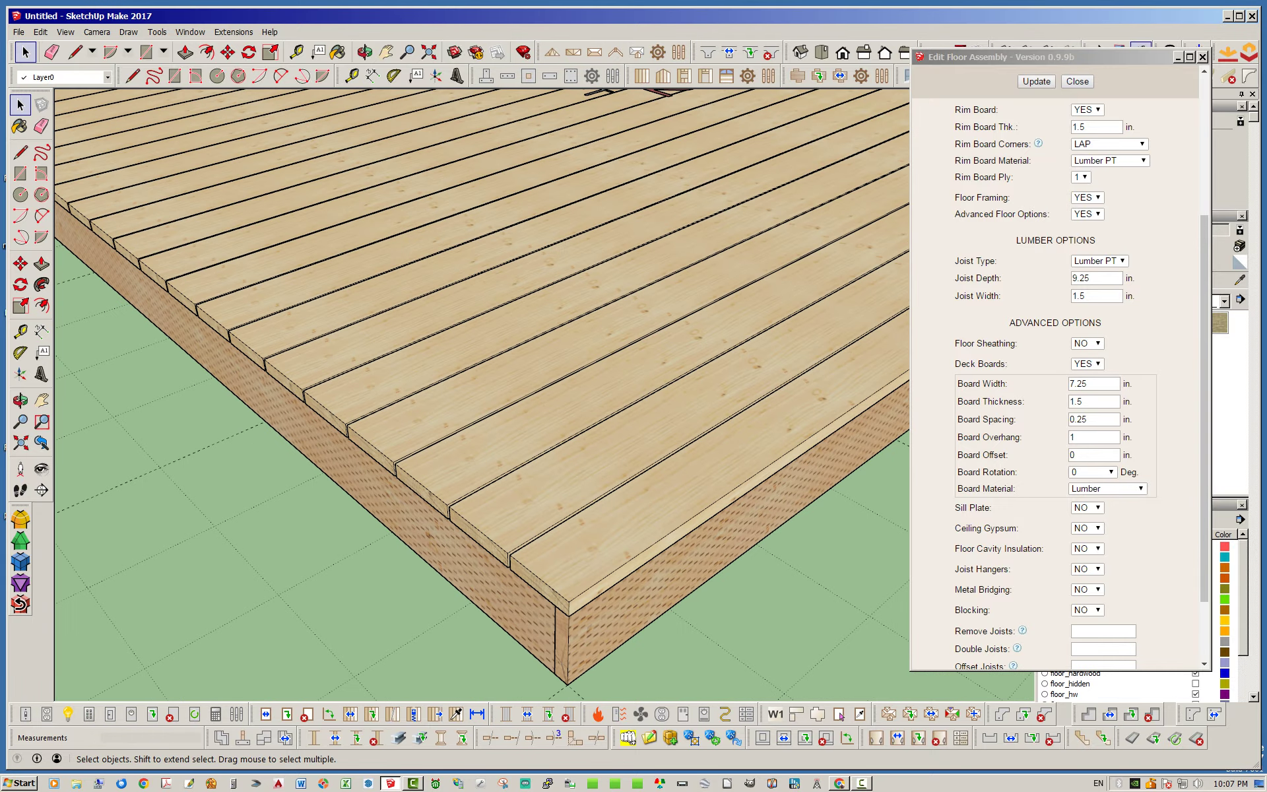
{"action": "left_click", "coordinate": [1108, 489]}
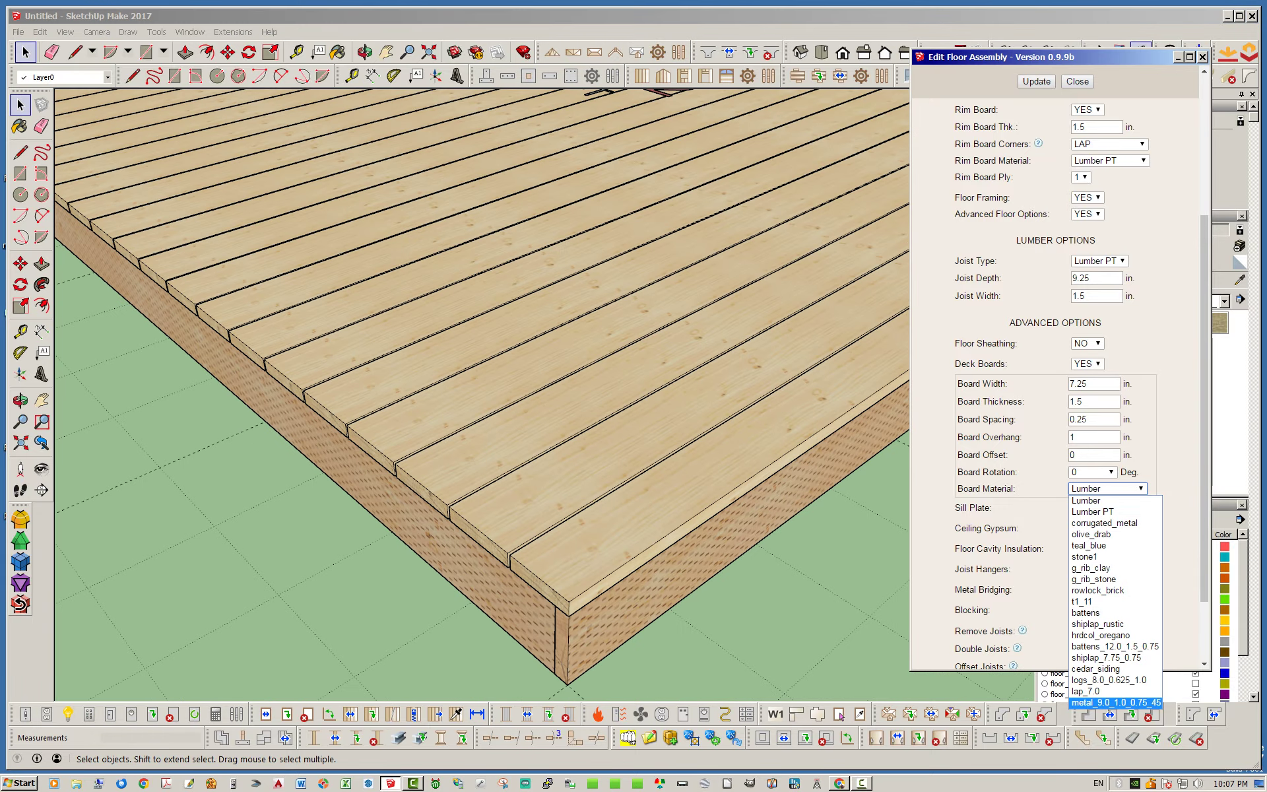
{"action": "left_click", "coordinate": [1093, 512]}
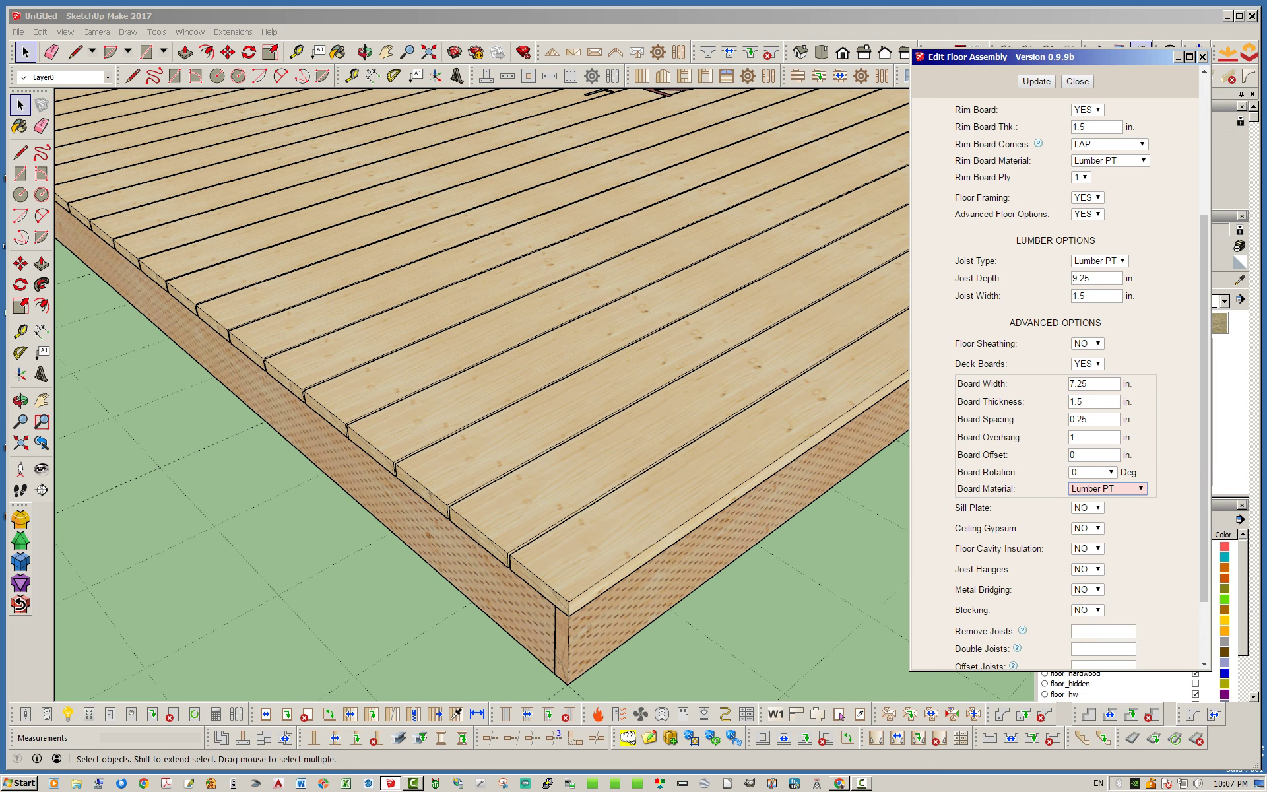
{"action": "left_click", "coordinate": [1036, 82]}
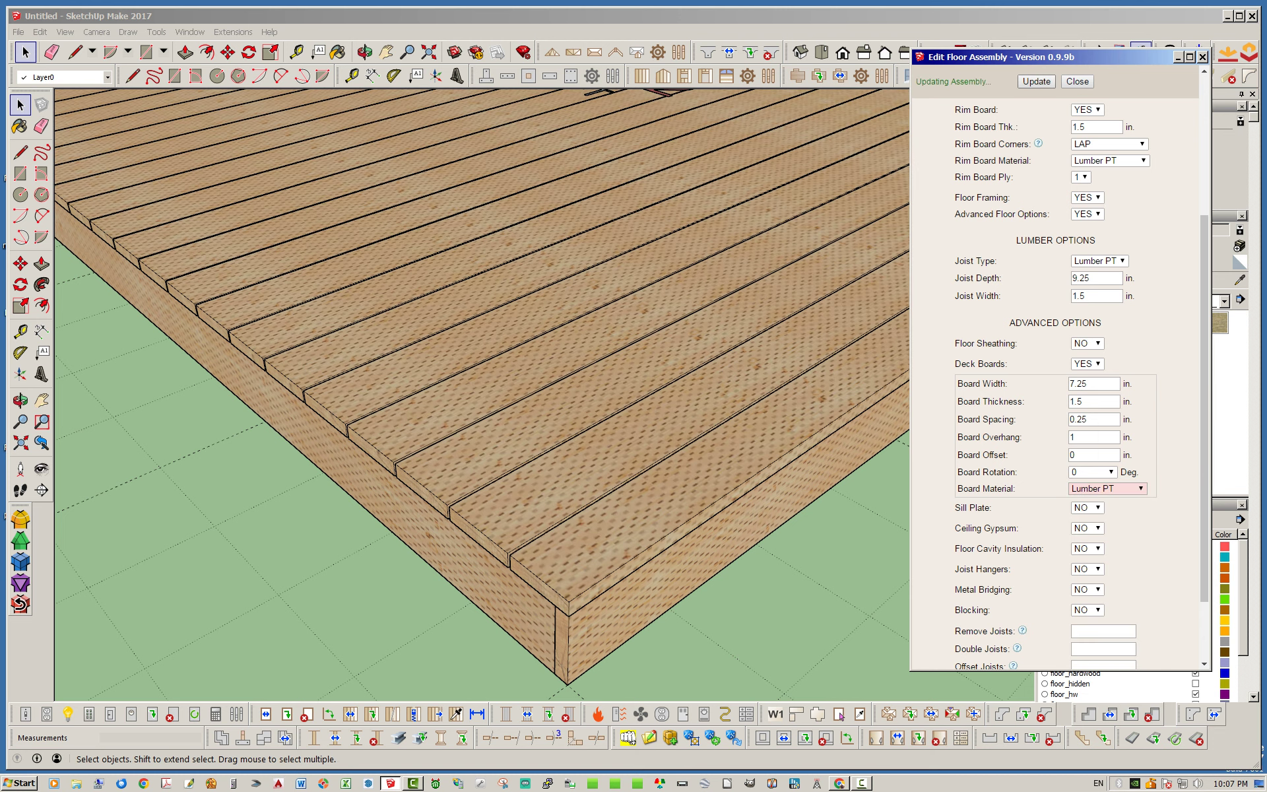
{"action": "middle_click_drag", "start_coordinate": [594, 462], "coordinate": [720, 353]}
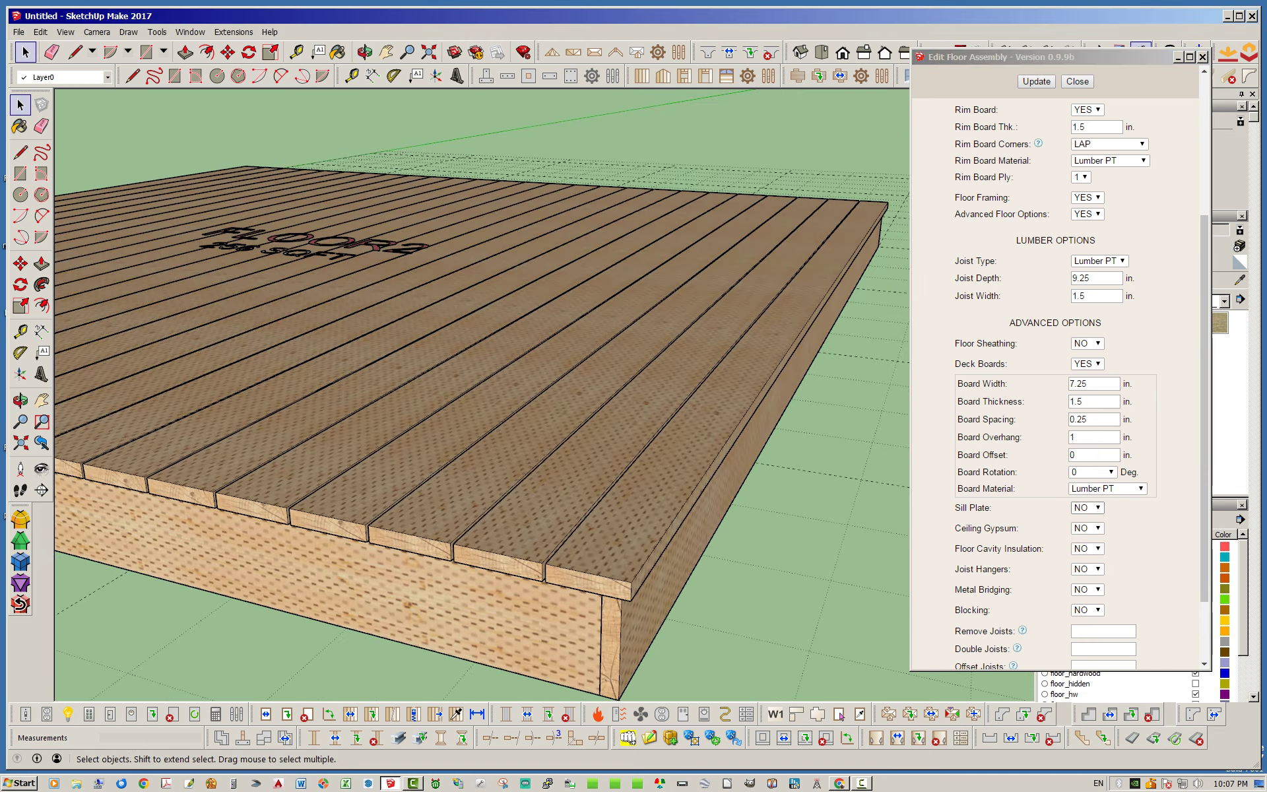
{"action": "left_click", "coordinate": [1093, 473]}
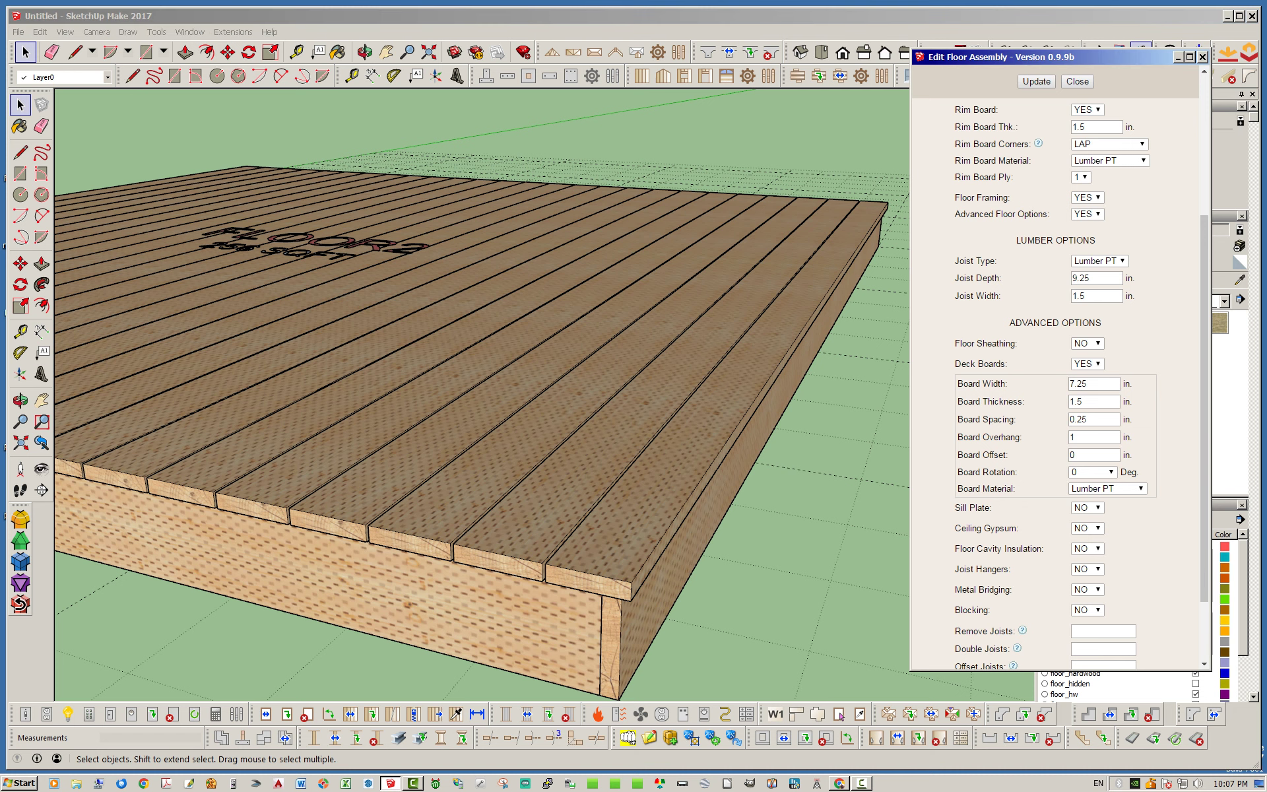
{"action": "middle_click_drag", "start_coordinate": [462, 409], "coordinate": [528, 495]}
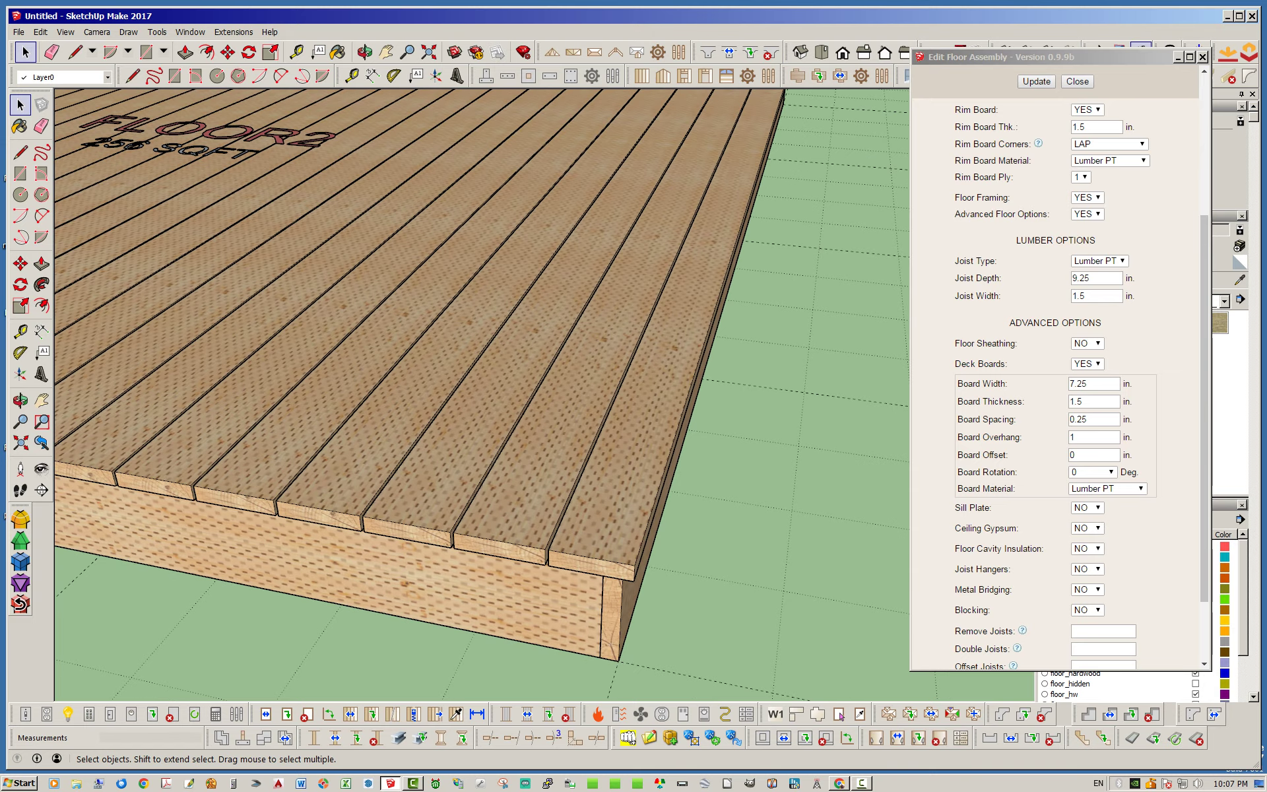
Set the deck board spacing to 1 in., update the floor assembly and inspect the gaps near the corner.
{"action": "scroll", "coordinate": [502, 528], "scroll_direction": "up", "scroll_amount": 3}
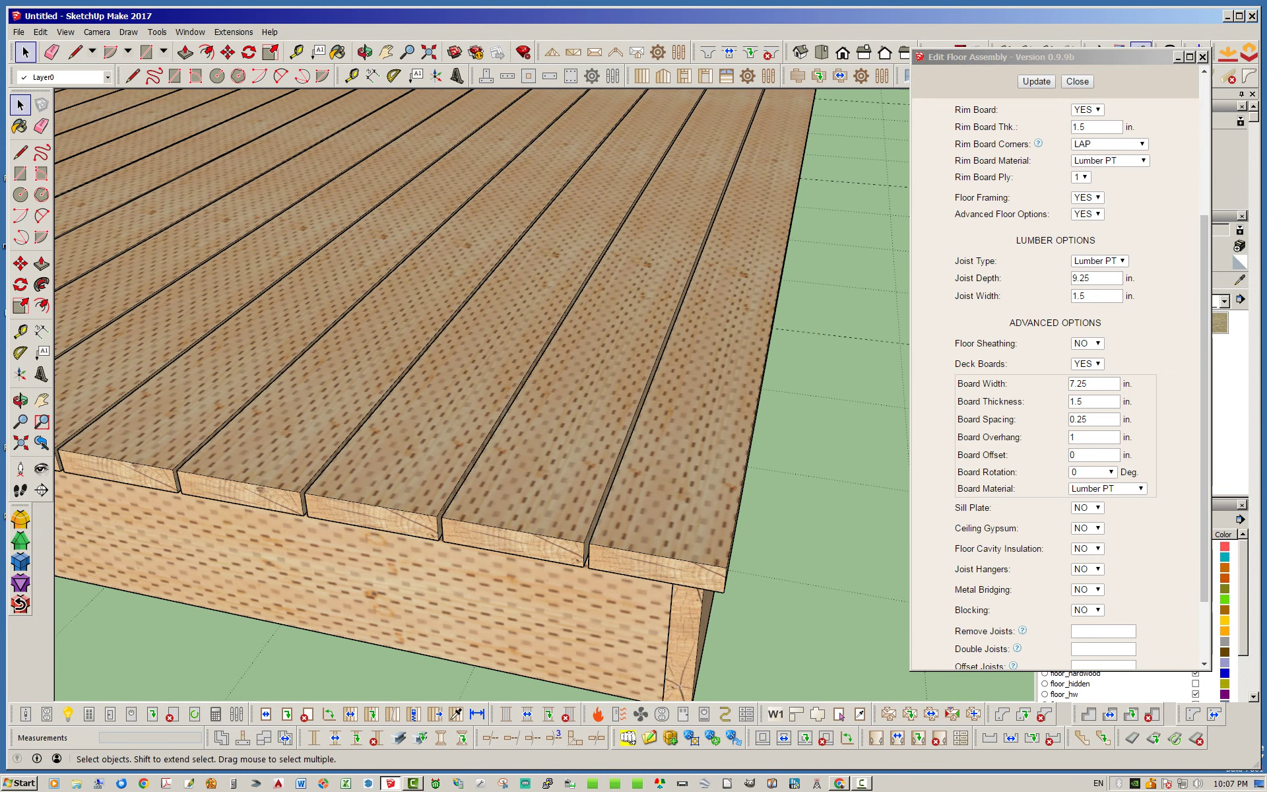
{"action": "double_click", "coordinate": [1079, 419]}
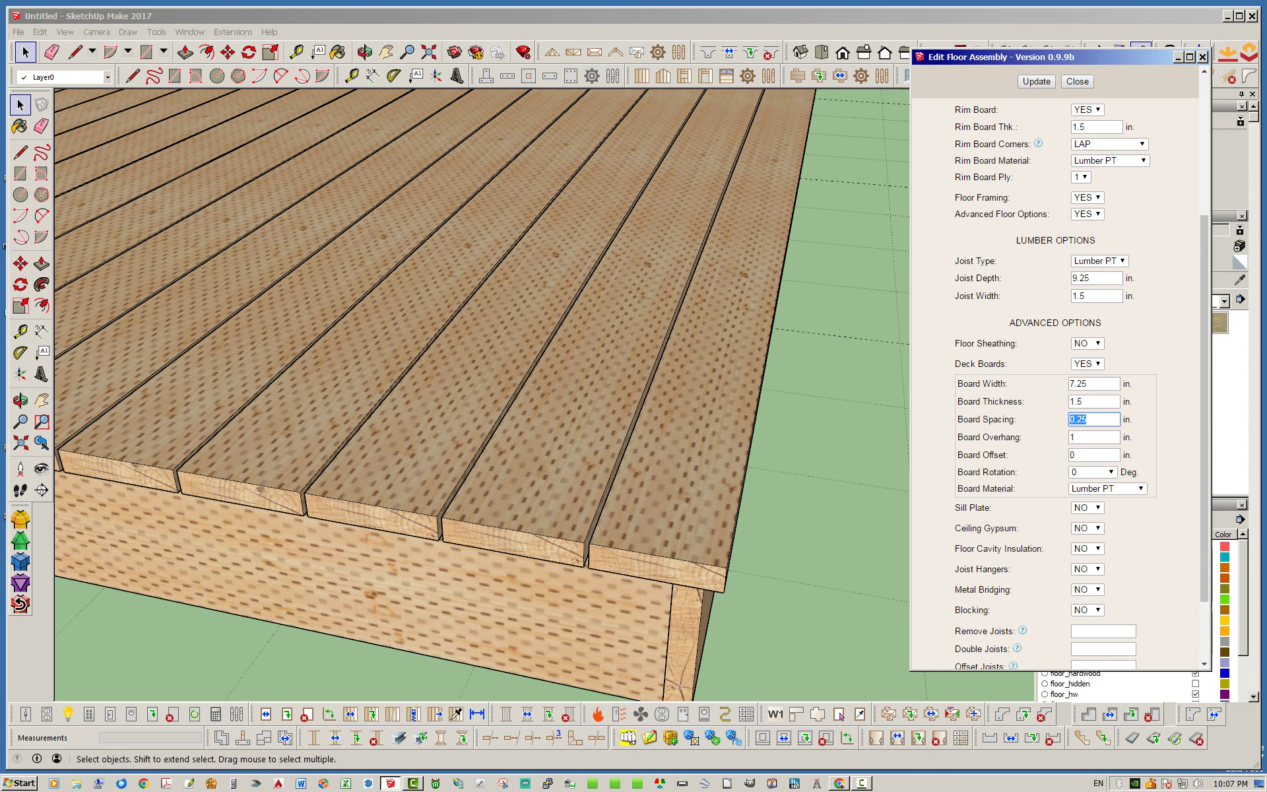
{"action": "type", "text": "1"}
{"action": "key", "text": "Return"}
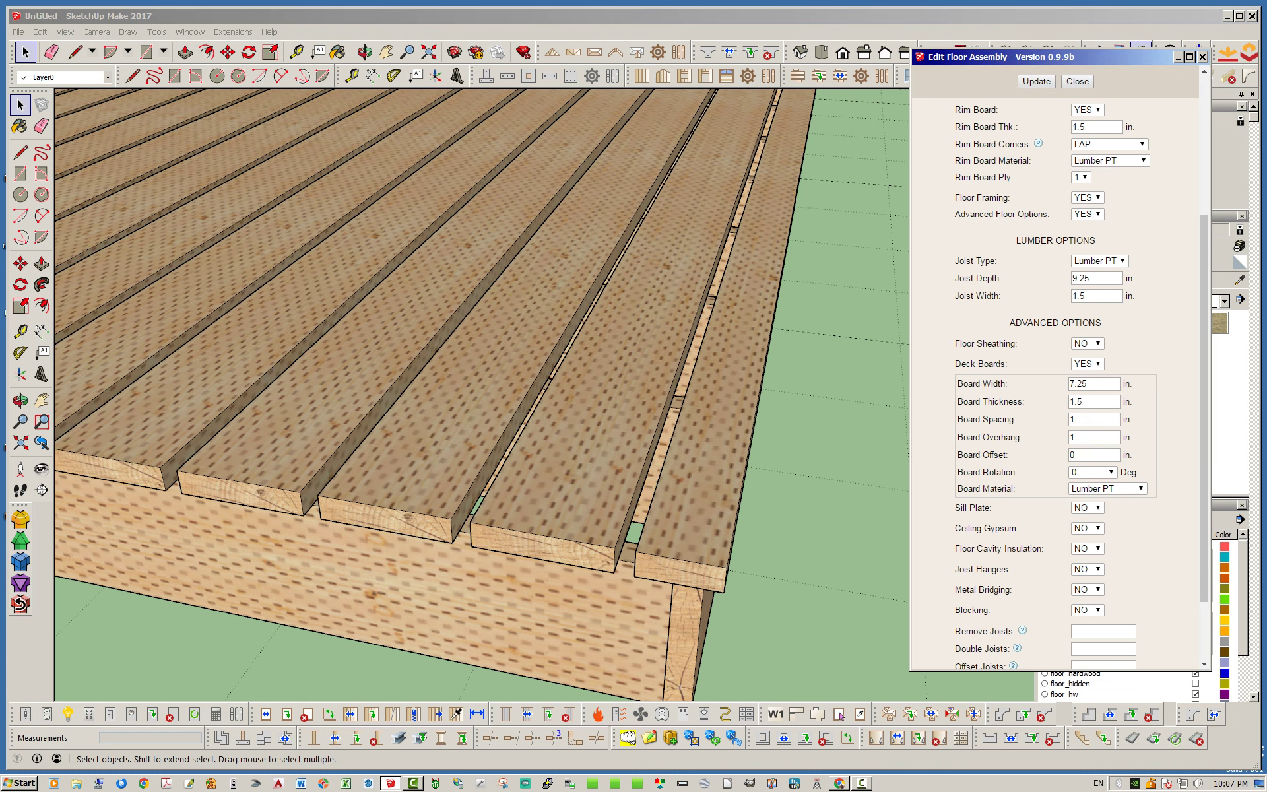
{"action": "mouse_move", "coordinate": [470, 522]}
{"action": "middle_mouse_down"}
{"action": "mouse_move", "coordinate": [581, 525]}
{"action": "mouse_move", "coordinate": [438, 511]}
{"action": "middle_mouse_up"}
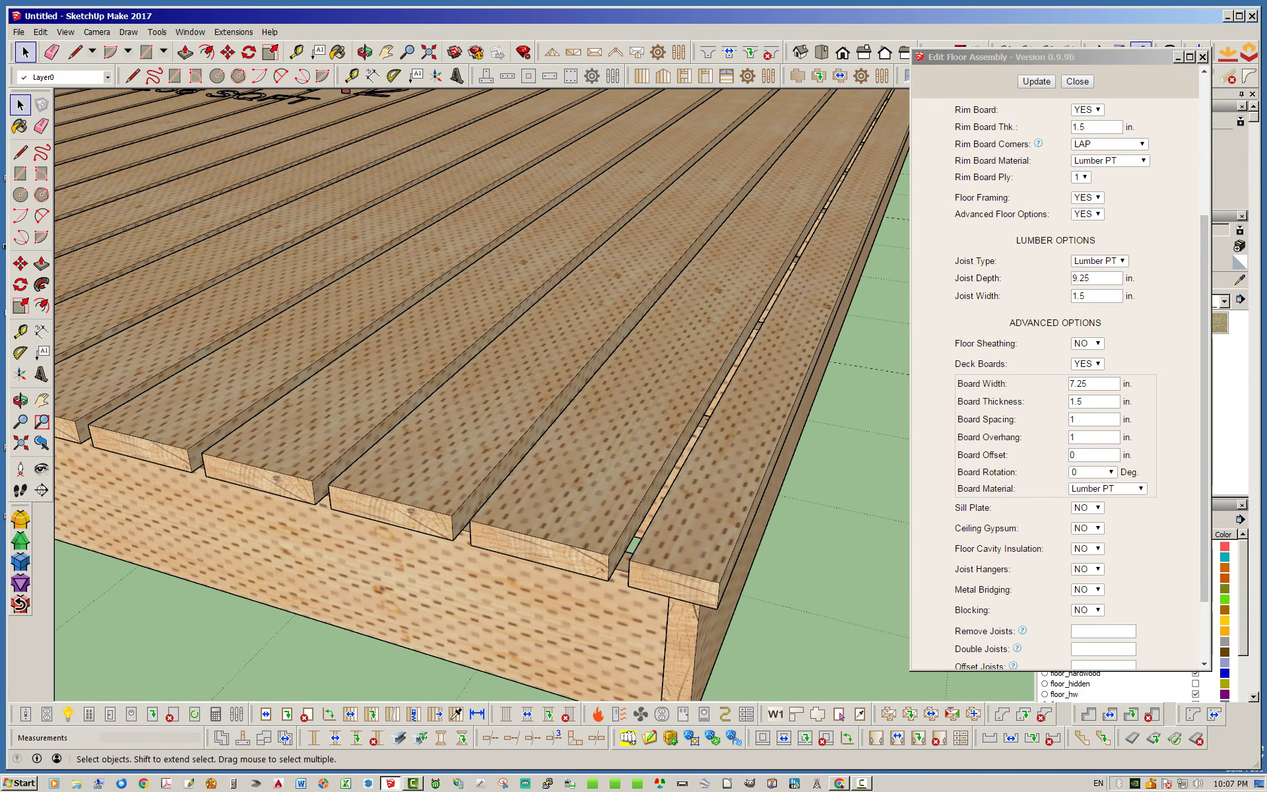
Set the deck board spacing to .25 in. and update the floor assembly.
{"action": "double_click", "coordinate": [1078, 419]}
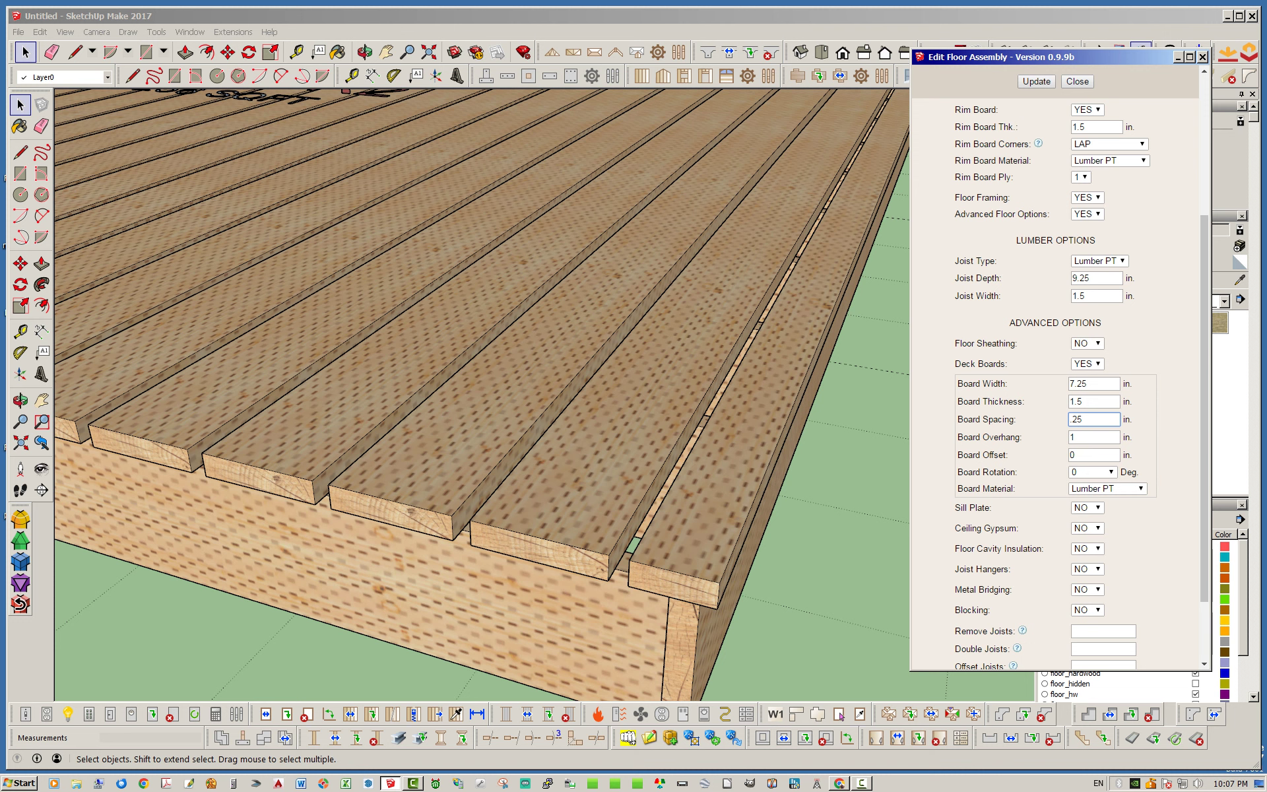
{"action": "key", "text": "Return"}
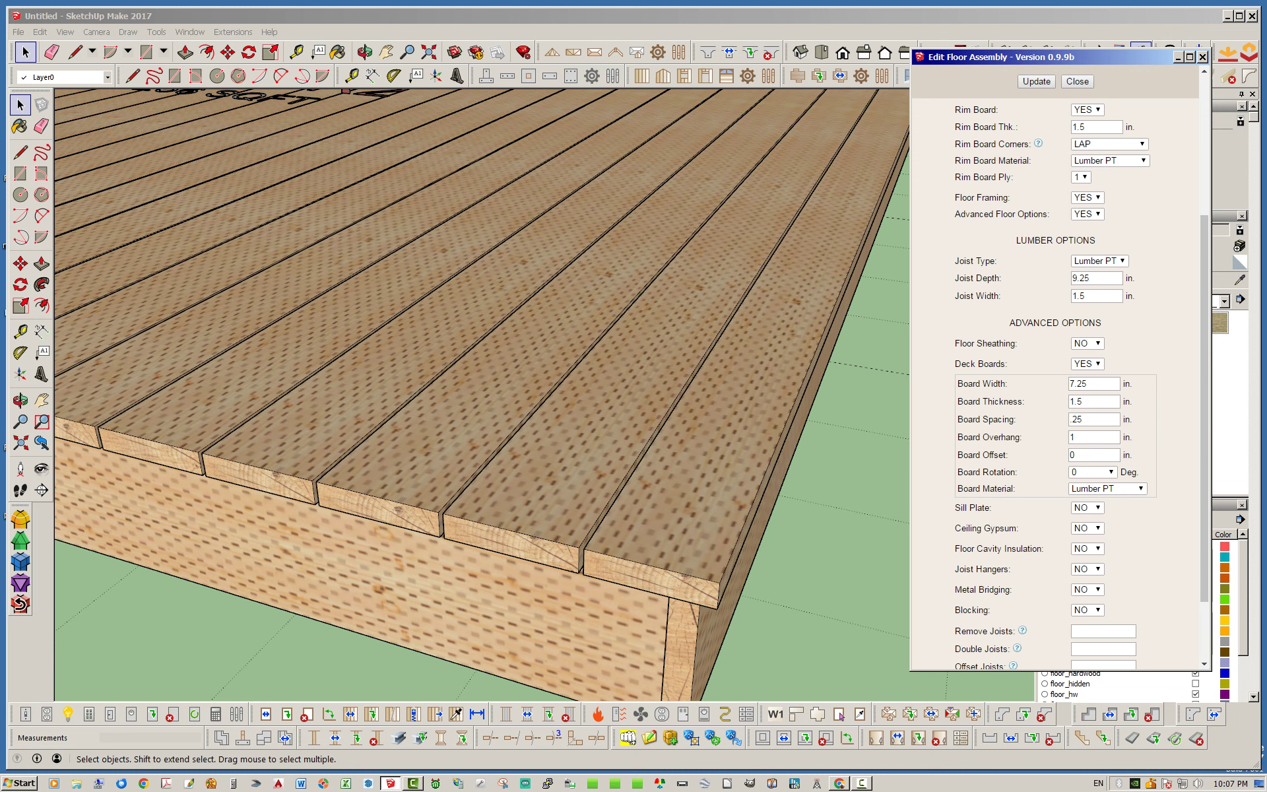
Set the deck board width to 9.25 in., update the floor assembly and view the whole deck.
{"action": "double_click", "coordinate": [1078, 384]}
{"action": "key", "text": "Return"}
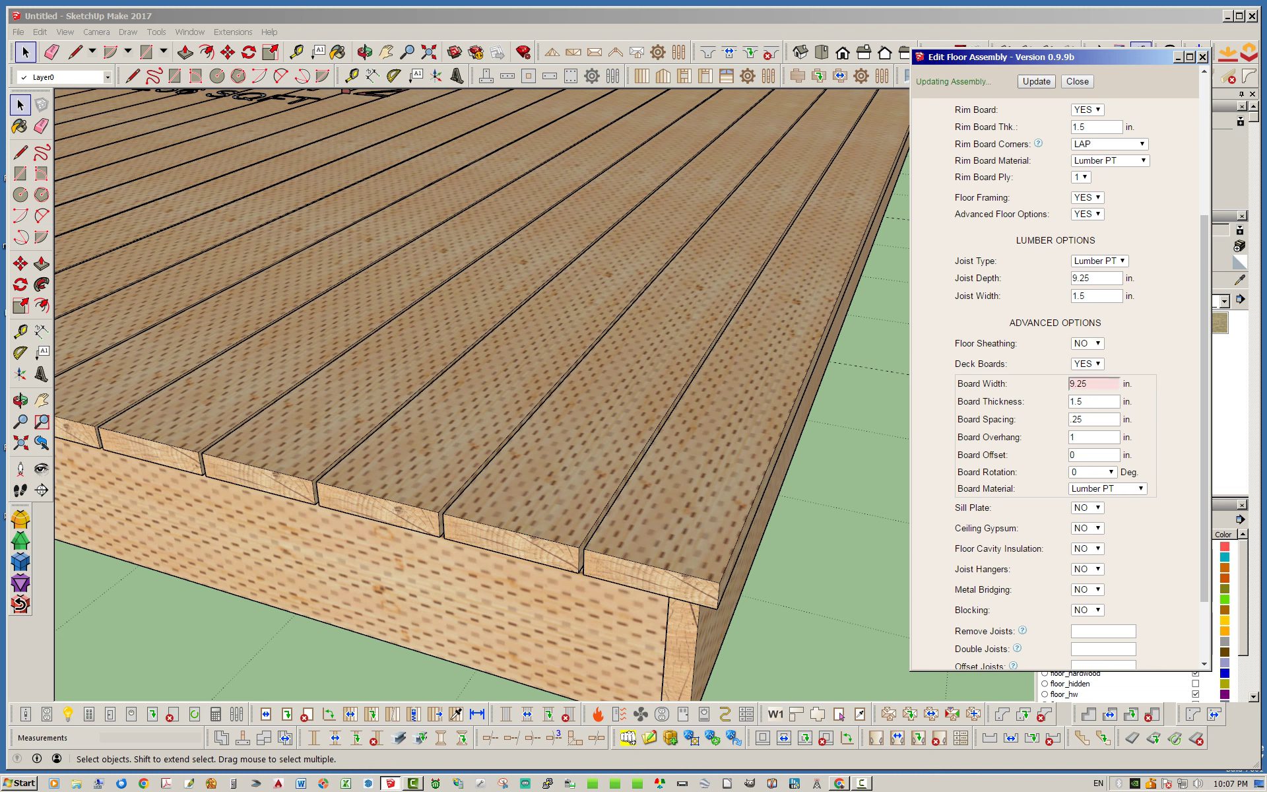
{"action": "mouse_move", "coordinate": [633, 482]}
{"action": "middle_mouse_down"}
{"action": "mouse_move", "coordinate": [693, 442]}
{"action": "mouse_move", "coordinate": [713, 479]}
{"action": "mouse_move", "coordinate": [818, 505]}
{"action": "middle_mouse_up"}
{"action": "scroll", "coordinate": [693, 443], "scroll_direction": "down", "scroll_amount": 8}
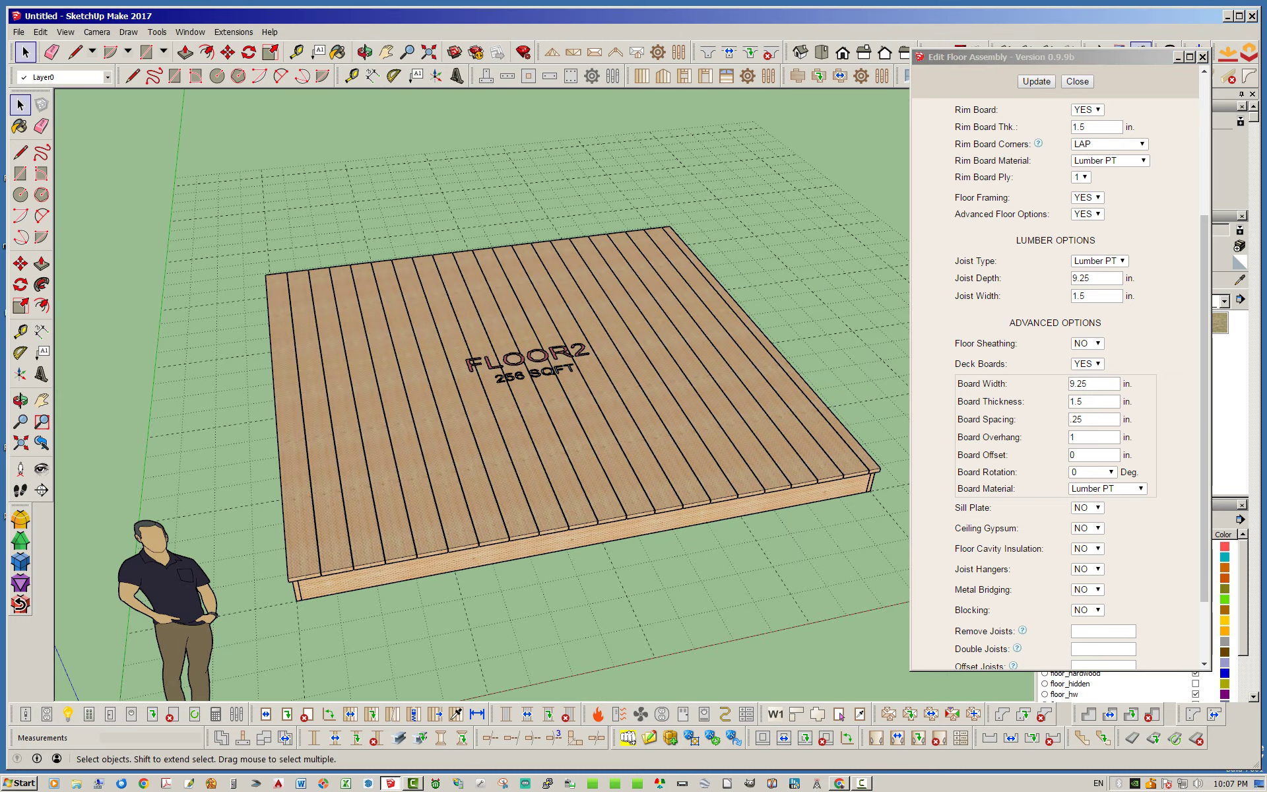
{"action": "left_click_drag", "start_coordinate": [1205, 256], "coordinate": [1205, 276]}
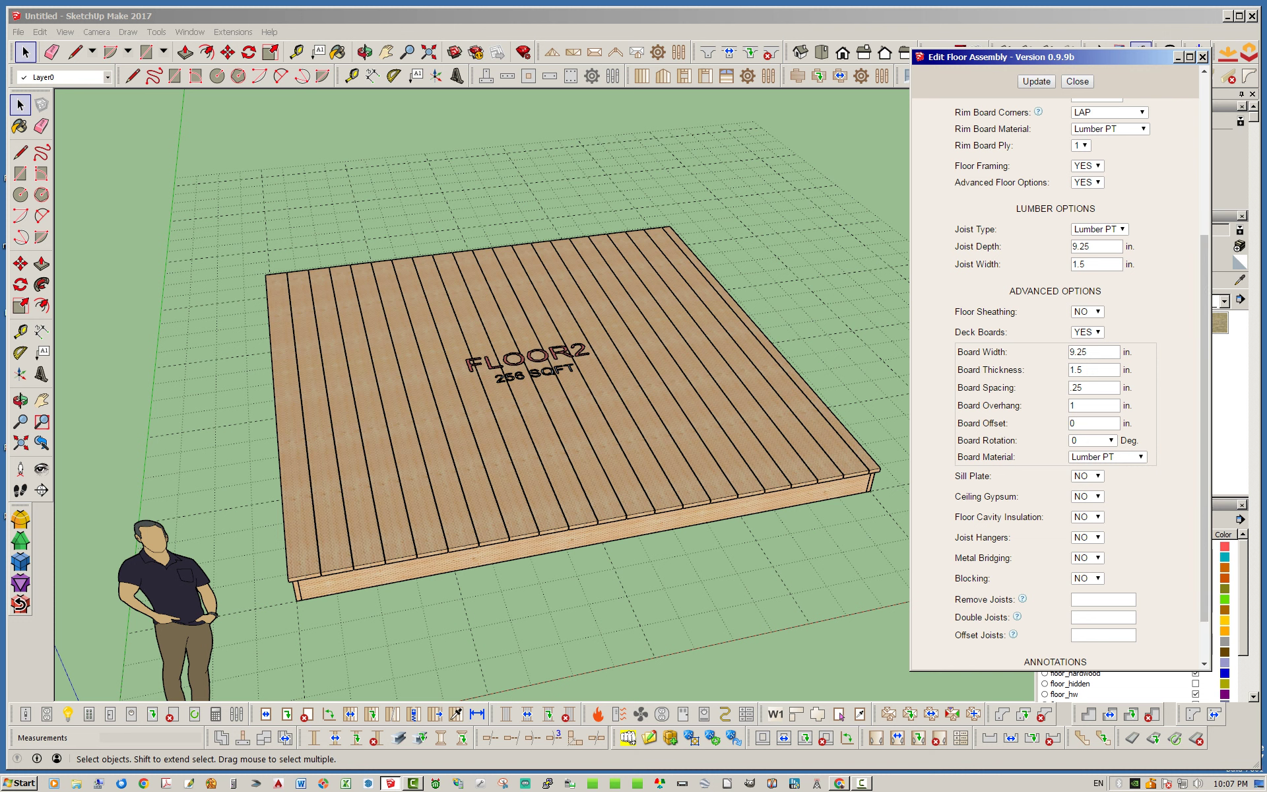
{"action": "mouse_move", "coordinate": [1205, 276]}
{"action": "left_mouse_down"}
{"action": "mouse_move", "coordinate": [1205, 130]}
{"action": "mouse_move", "coordinate": [1205, 249]}
{"action": "left_mouse_up"}
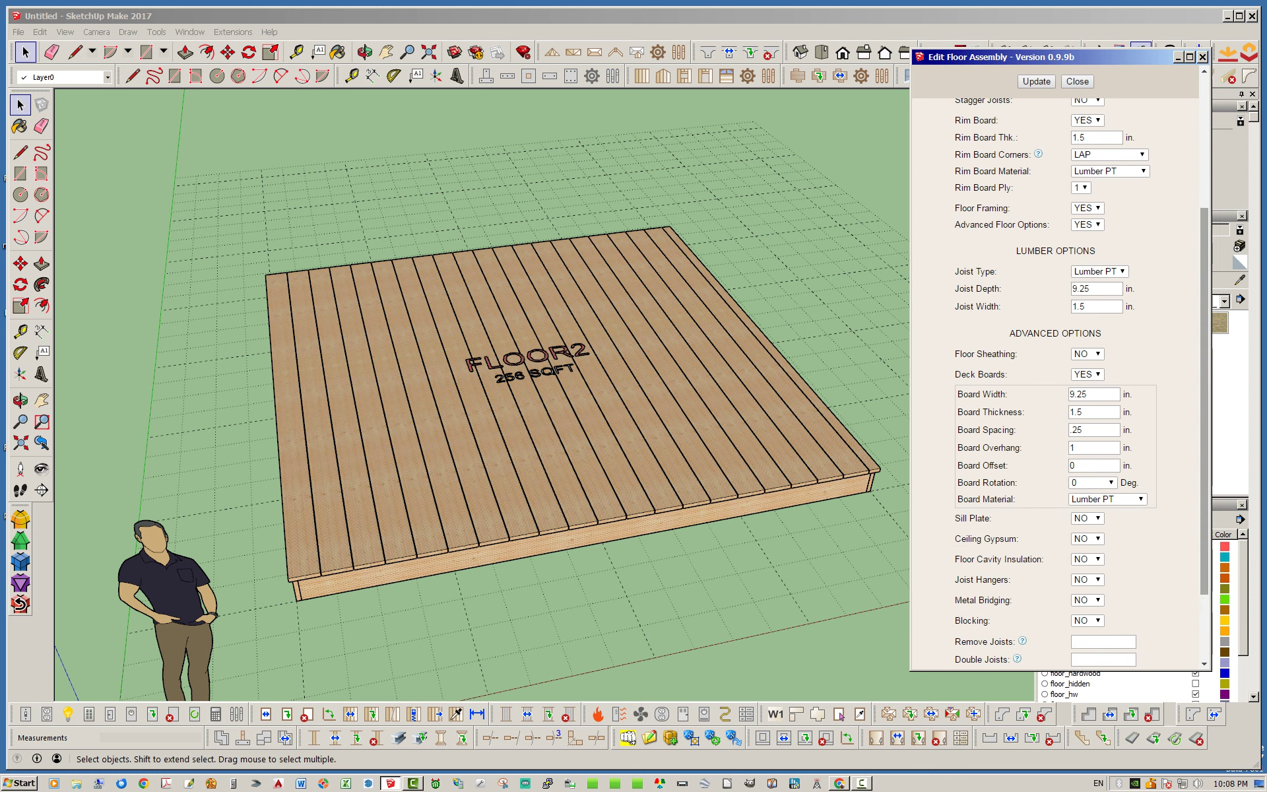